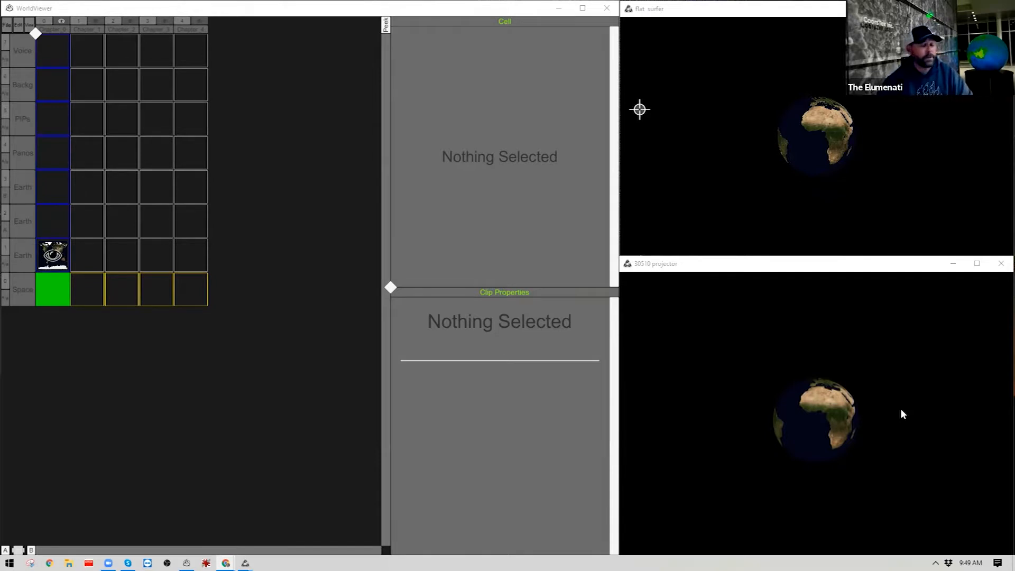
Enlarge the chapter grid cells so that all eight layer rows fit, and give the clip properties area more height
drag(35, 36, 64, 51)
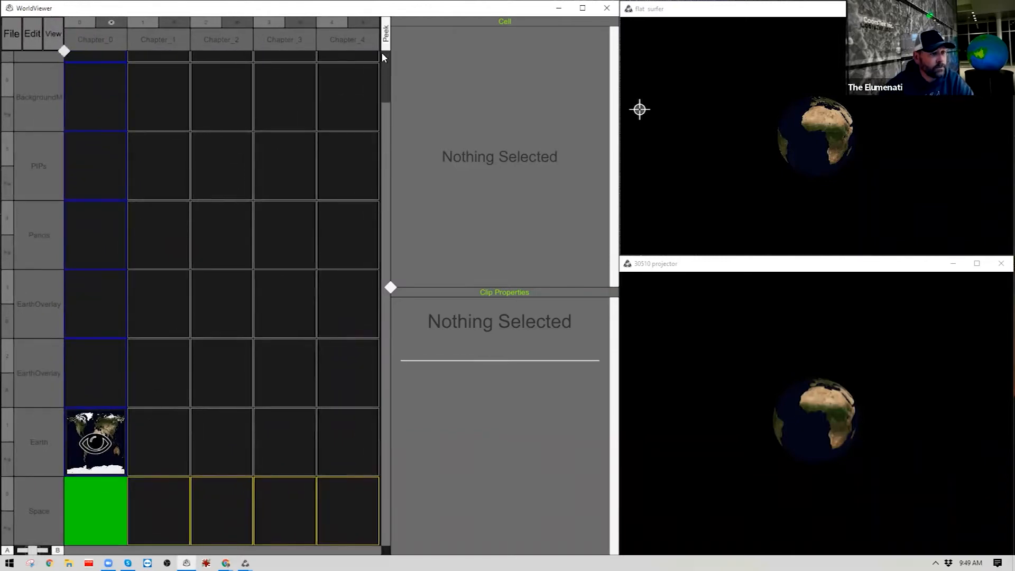
drag(391, 287, 388, 122)
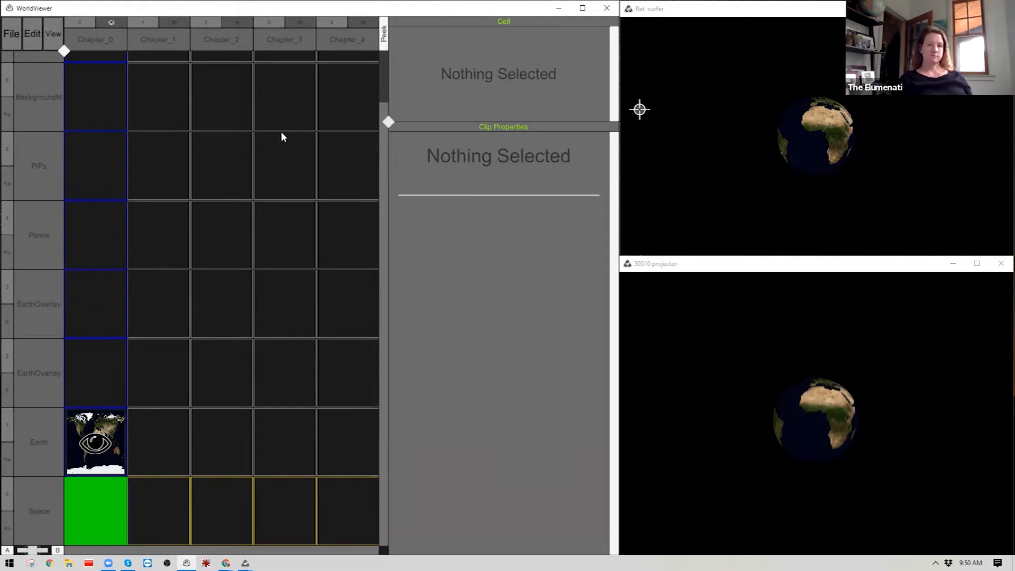
click(12, 35)
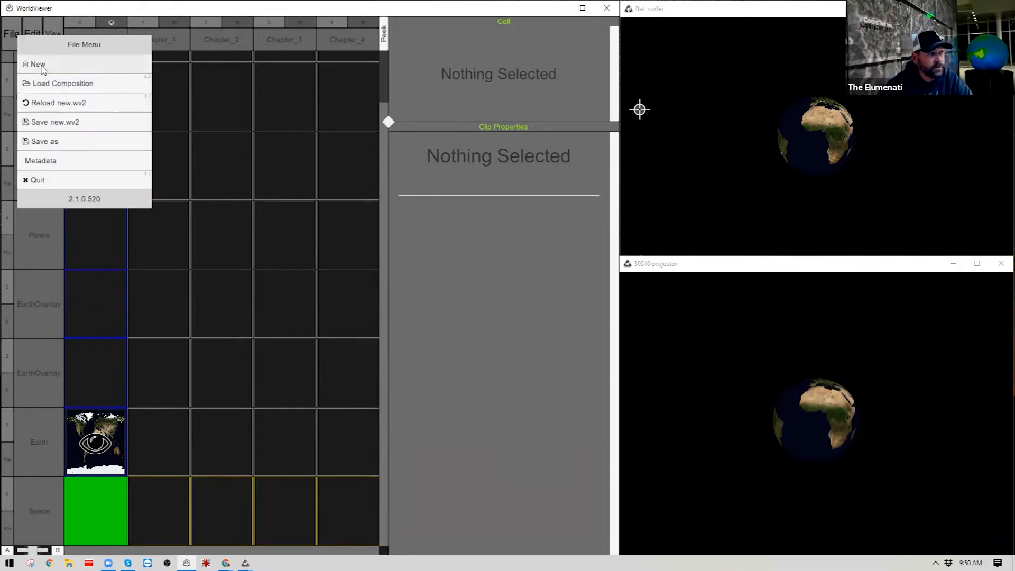
right_click(226, 414)
click(104, 422)
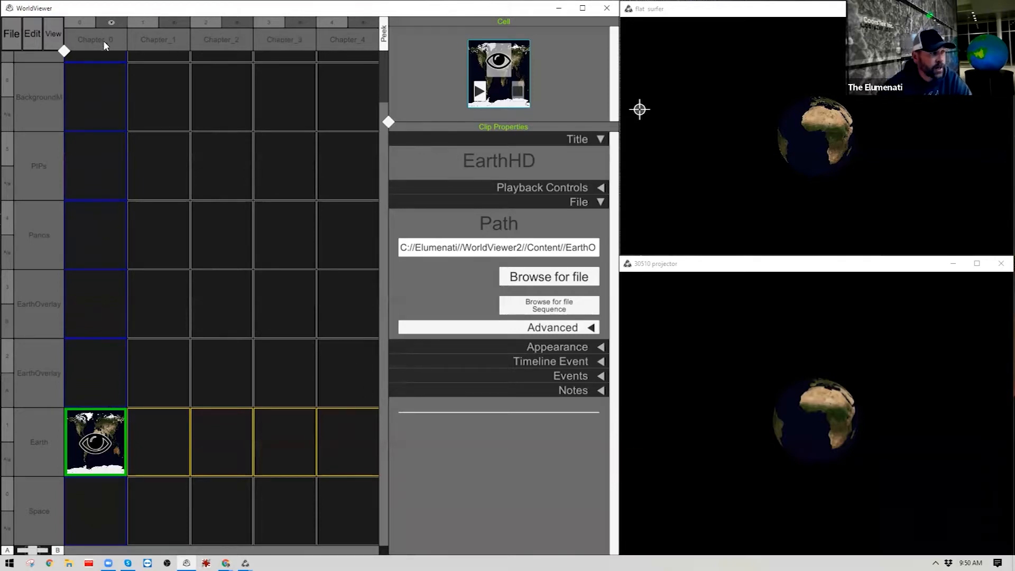
drag(64, 51, 62, 50)
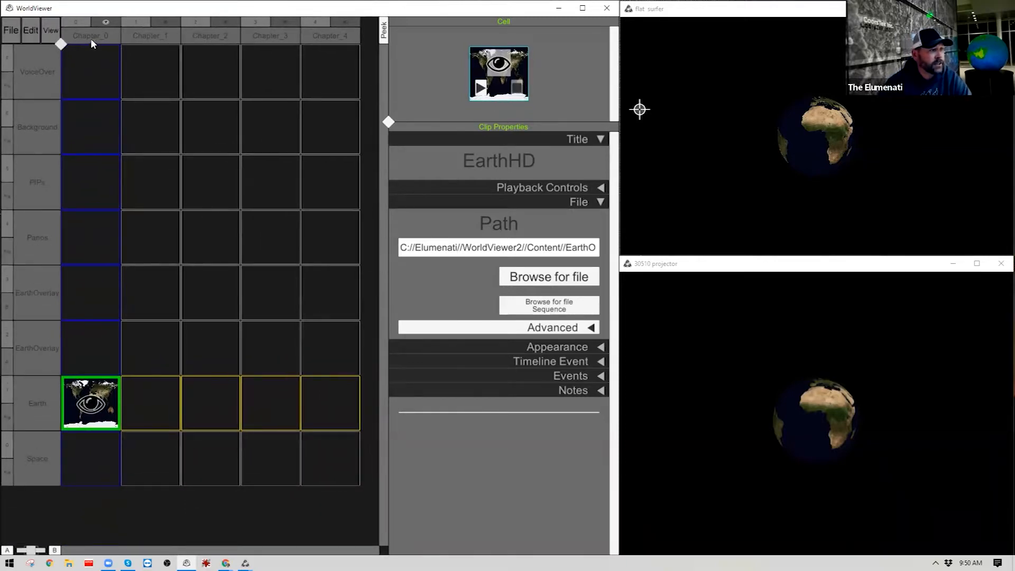
Rename the first chapter, Chapter_0, as CH_MainMenu_02
click(92, 36)
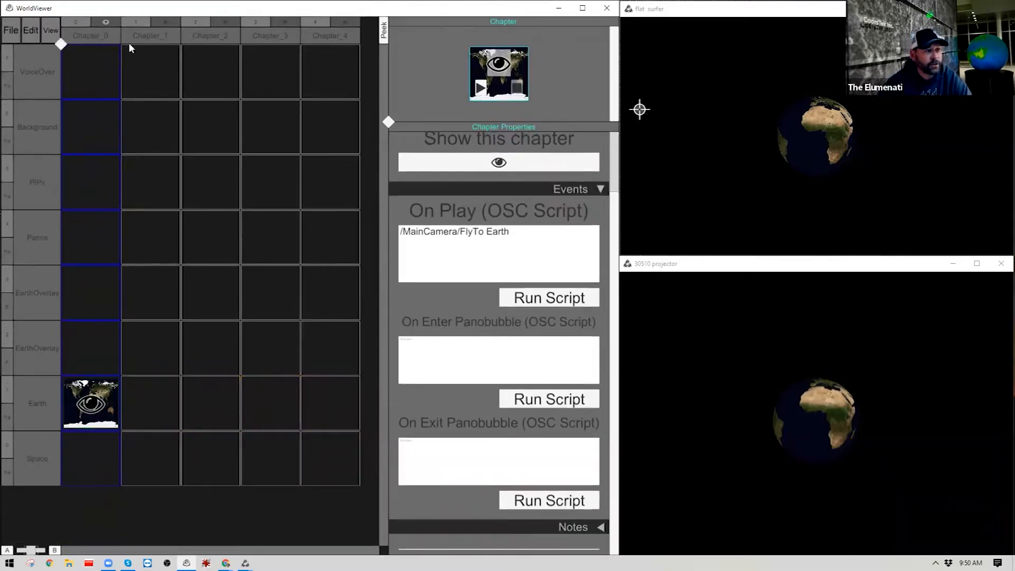
scroll(600, 218, up, 2)
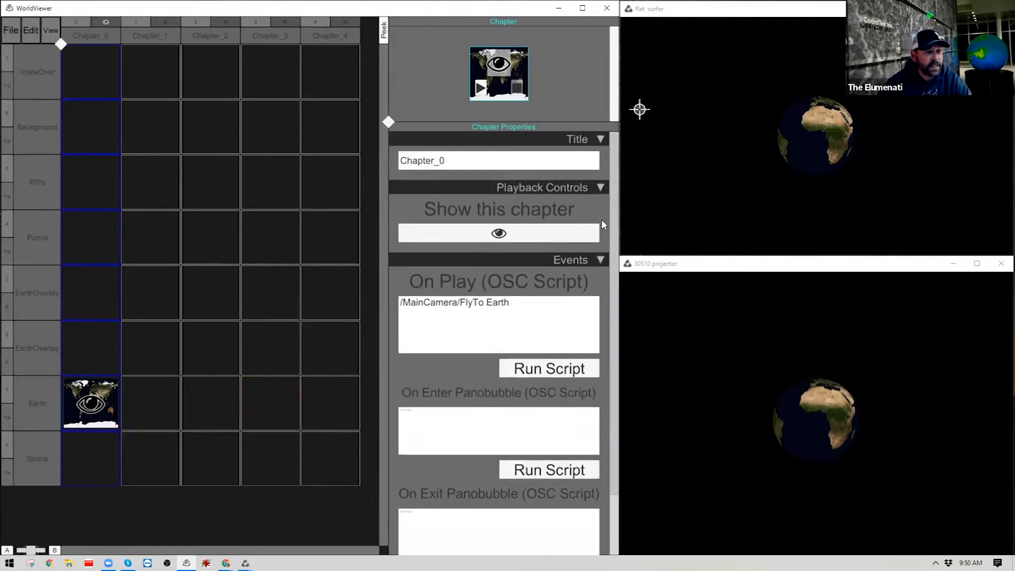
click(478, 162)
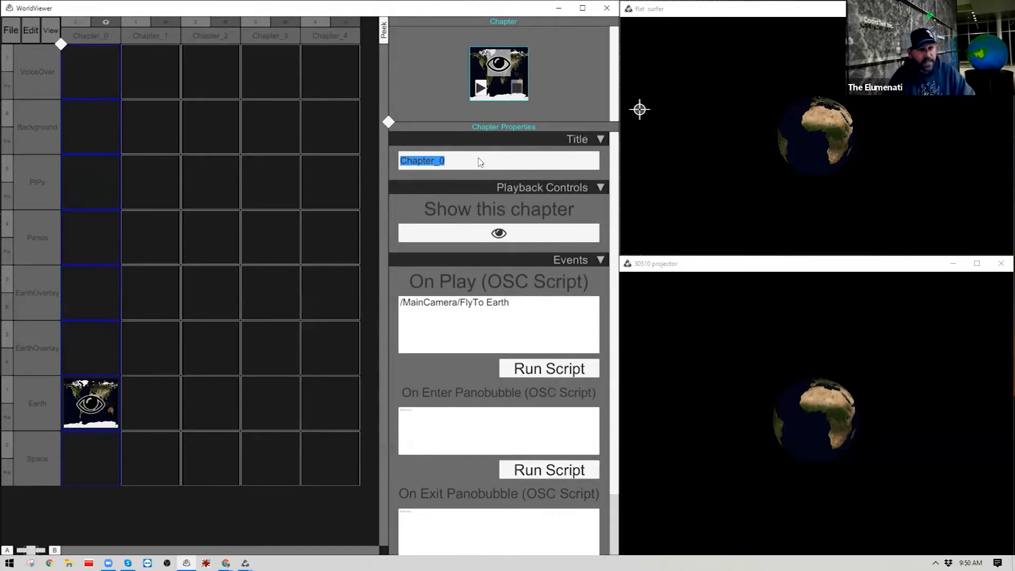
text(CH)
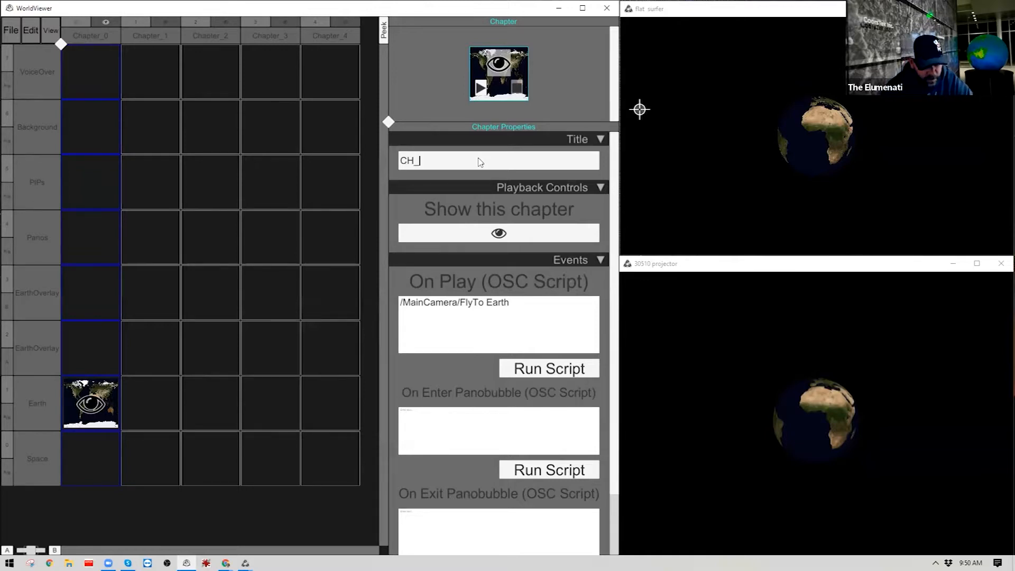
text(_MainMenu)
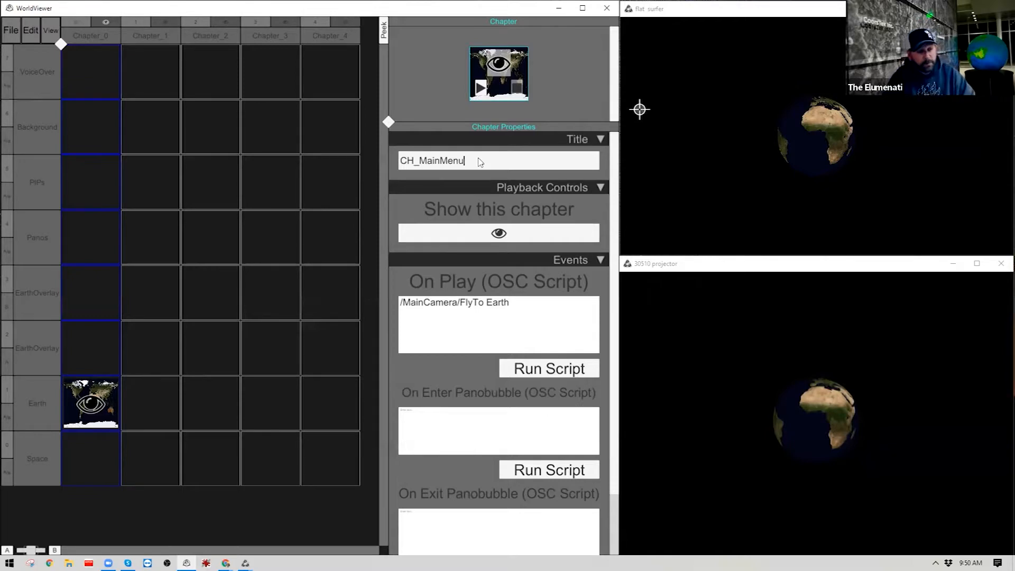
text(_02)
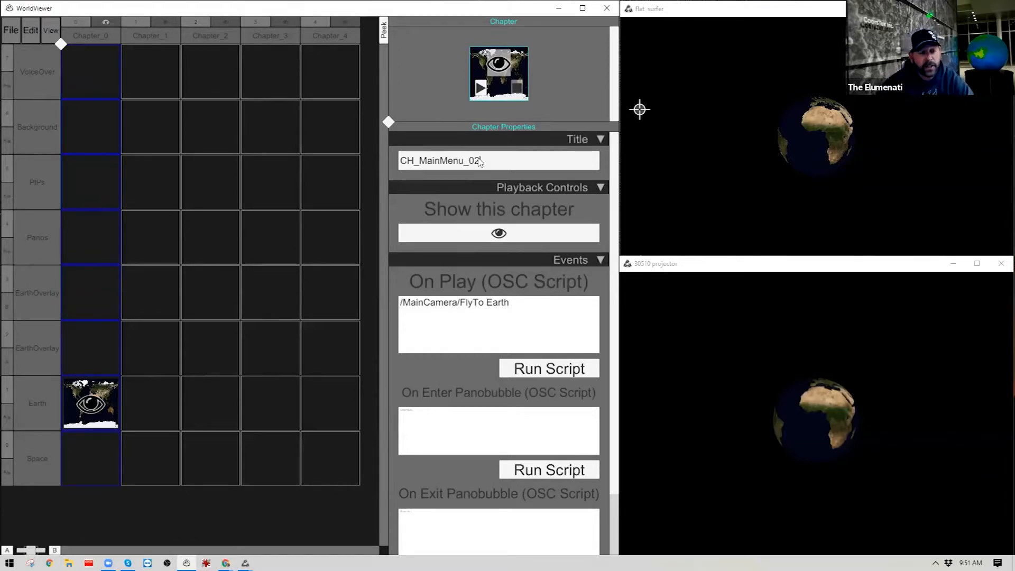
click(480, 162)
key(BackSpace)
text(3)
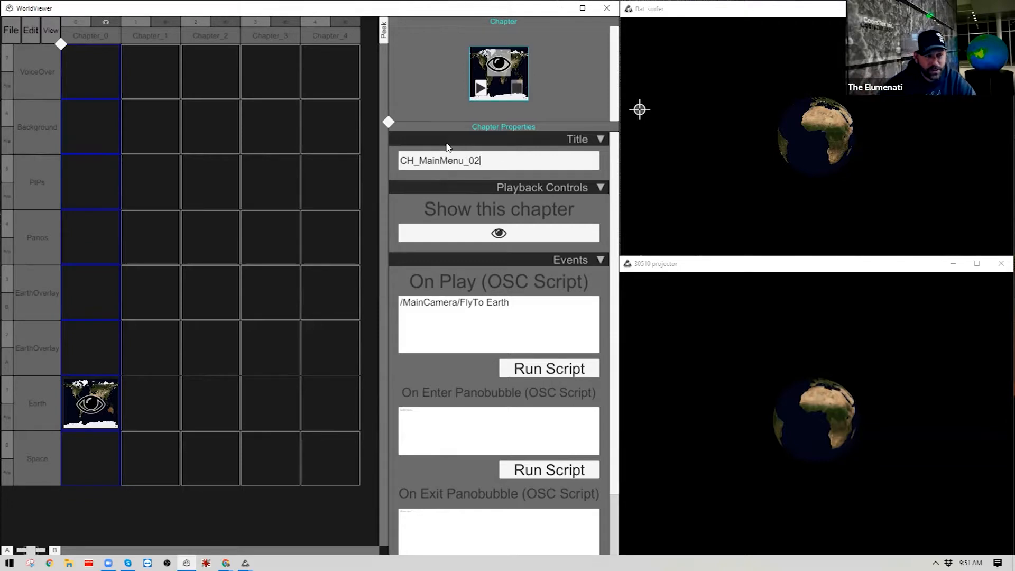
drag(482, 162, 468, 163)
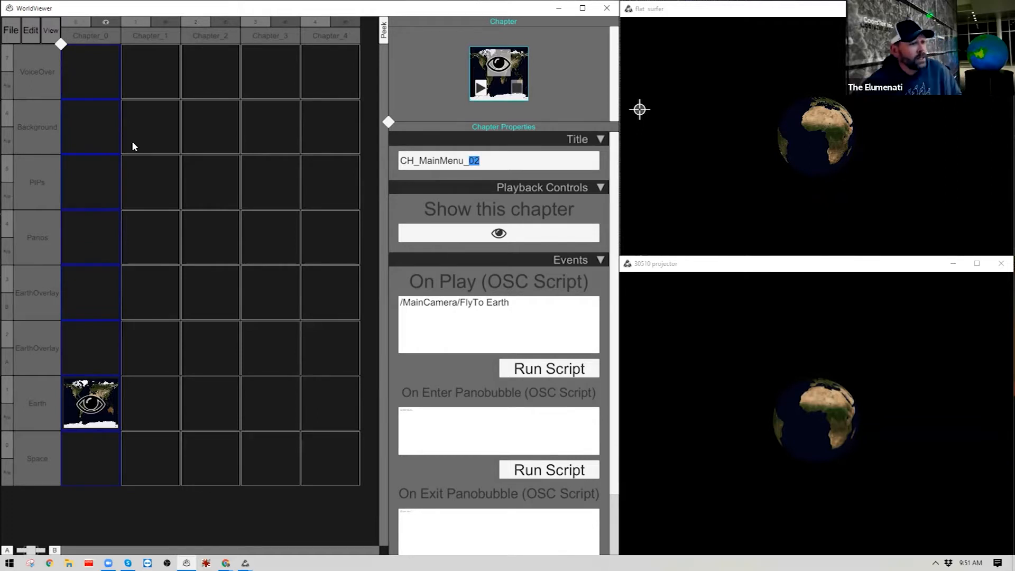
key(Return)
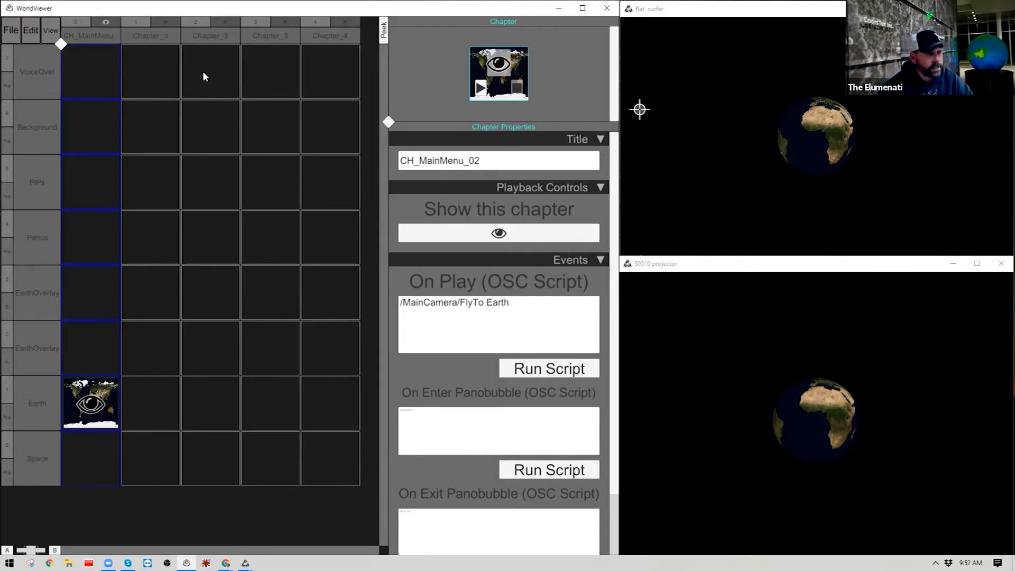
Rename Chapter_1 as CH_GeoLocatedPanos_02
right_click(163, 37)
click(450, 163)
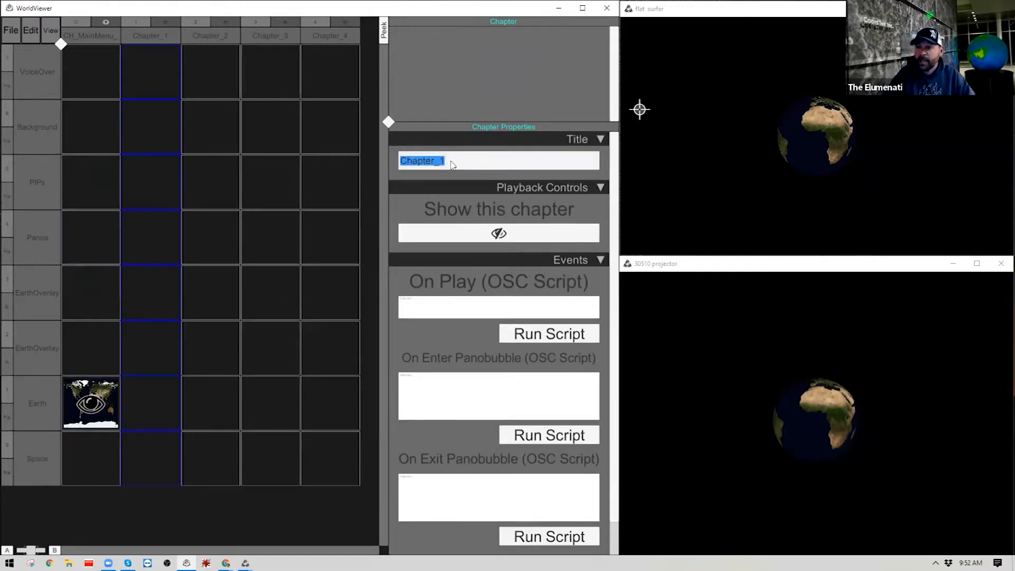
text(CH)
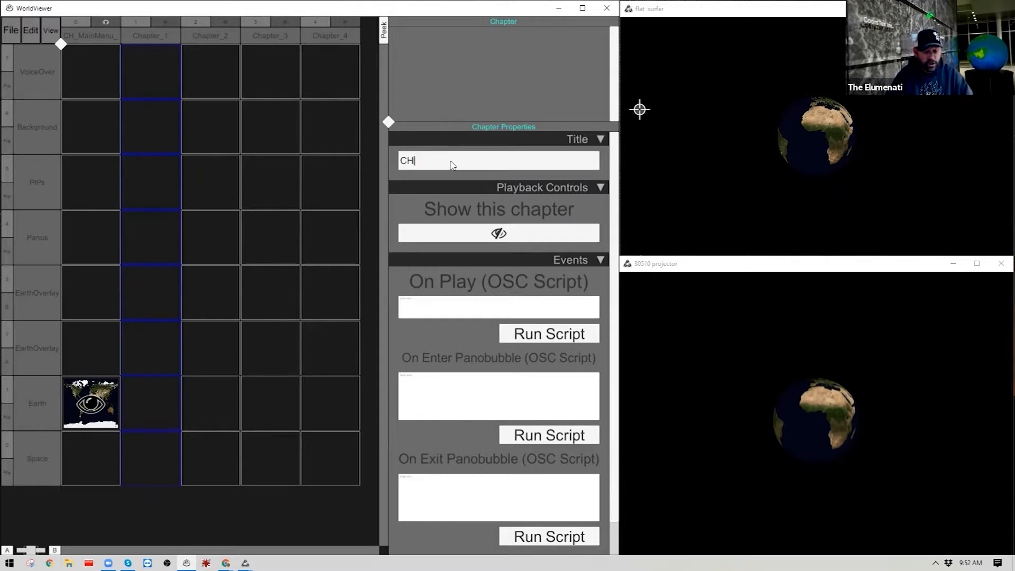
text(_GeoL)
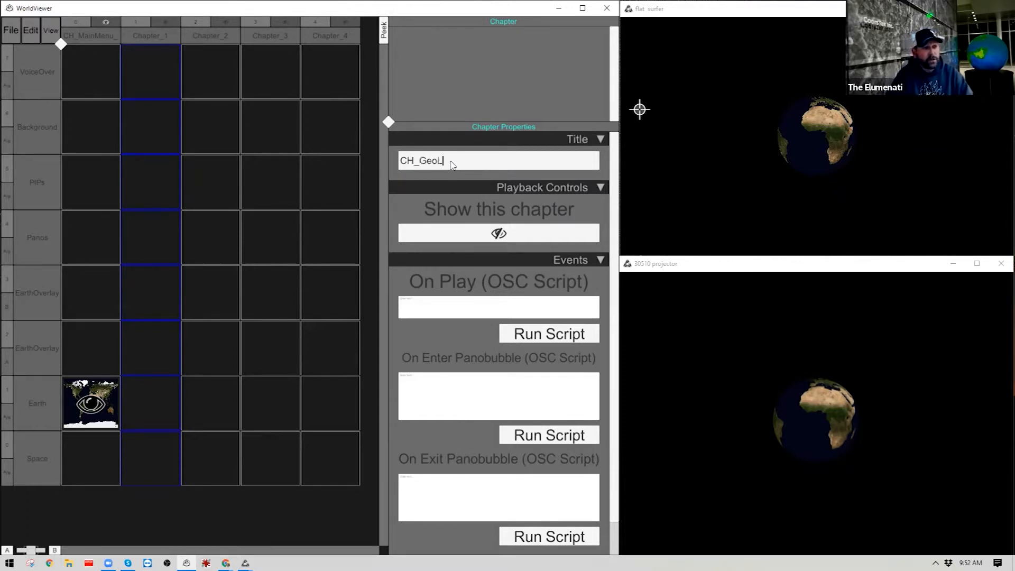
text(ocatedPanos_02)
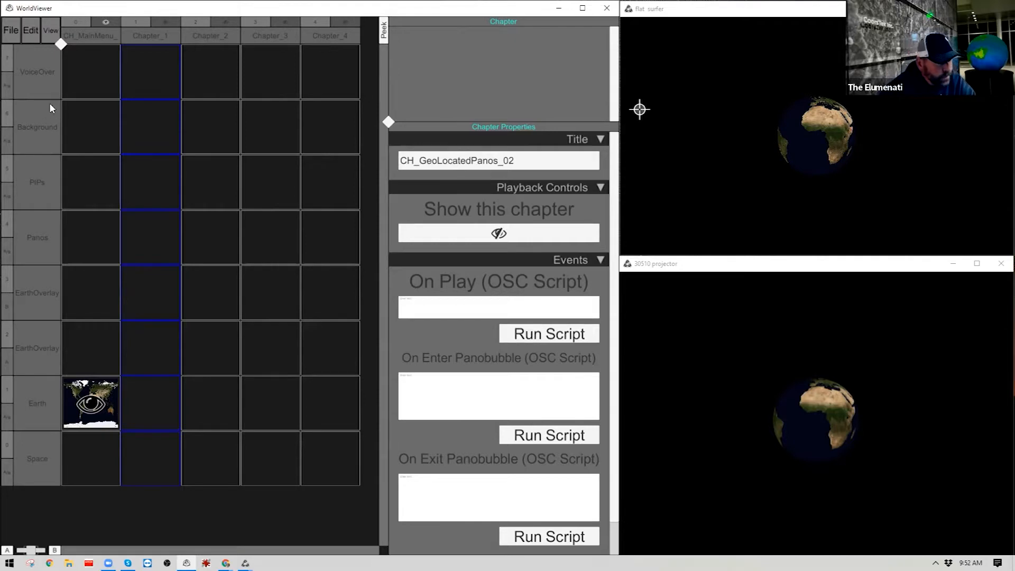
Rename Chapter_2 as CH_PIP_02
click(214, 37)
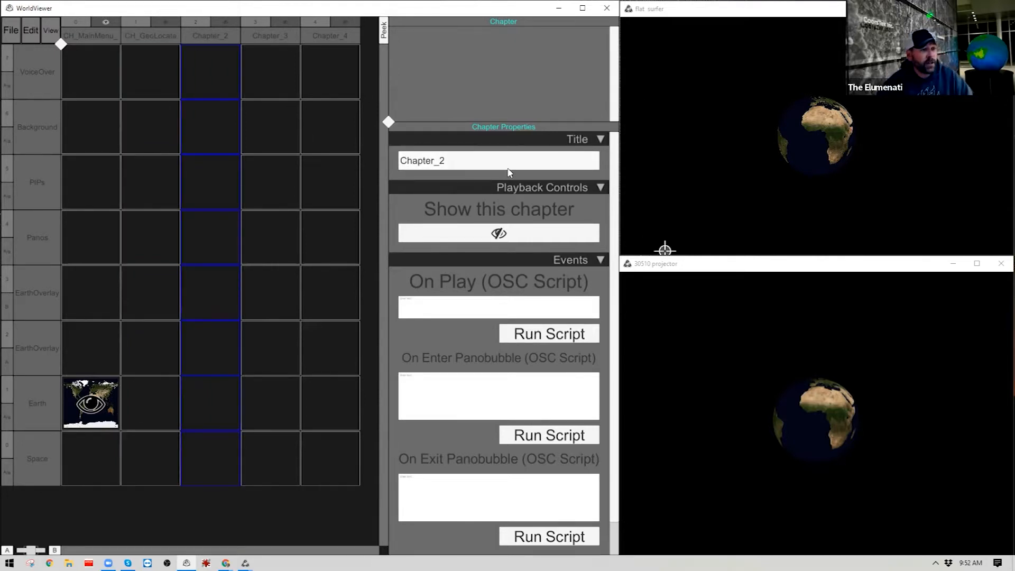
click(464, 162)
text(C)
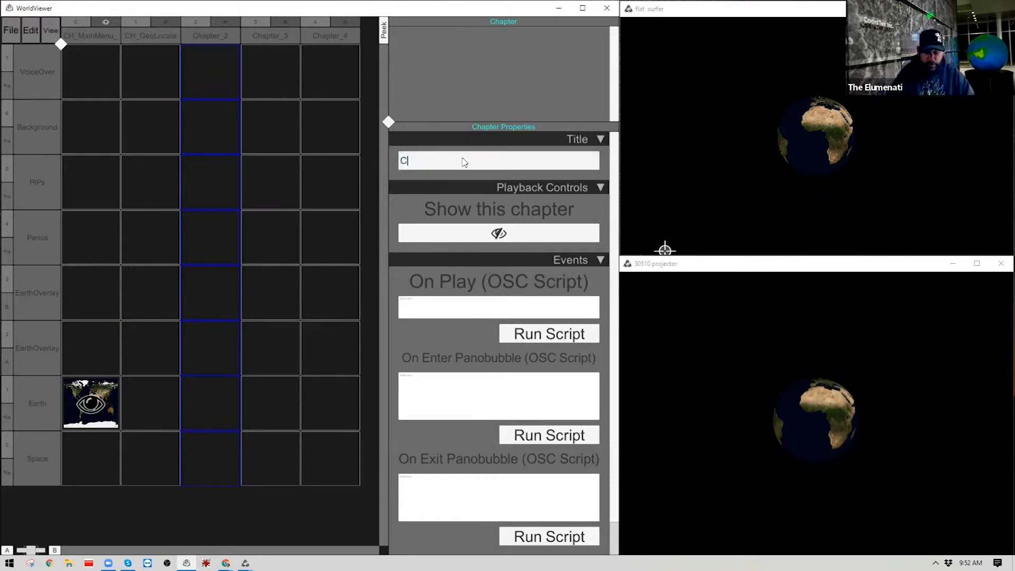
text(H_PI)
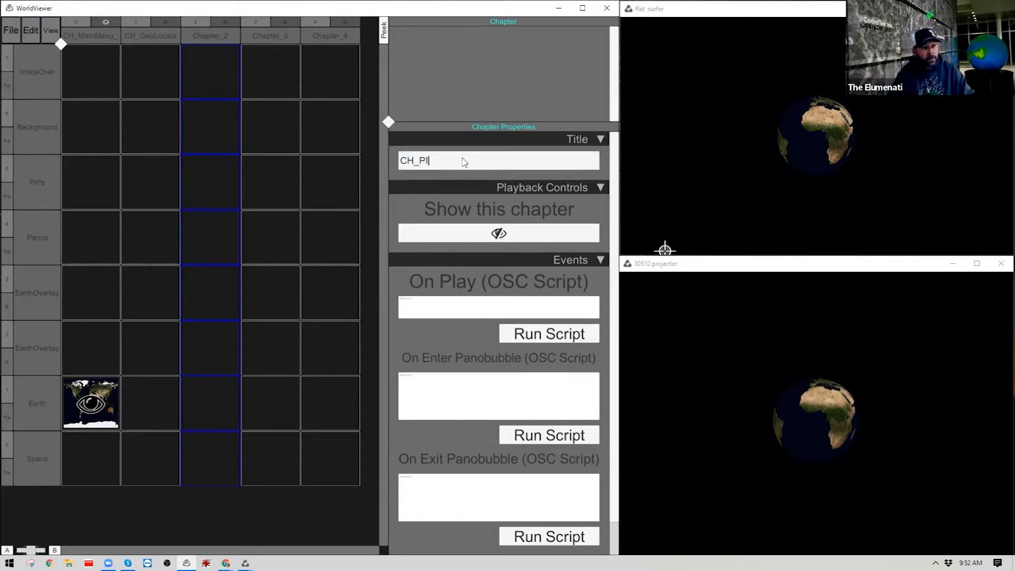
text(P_02)
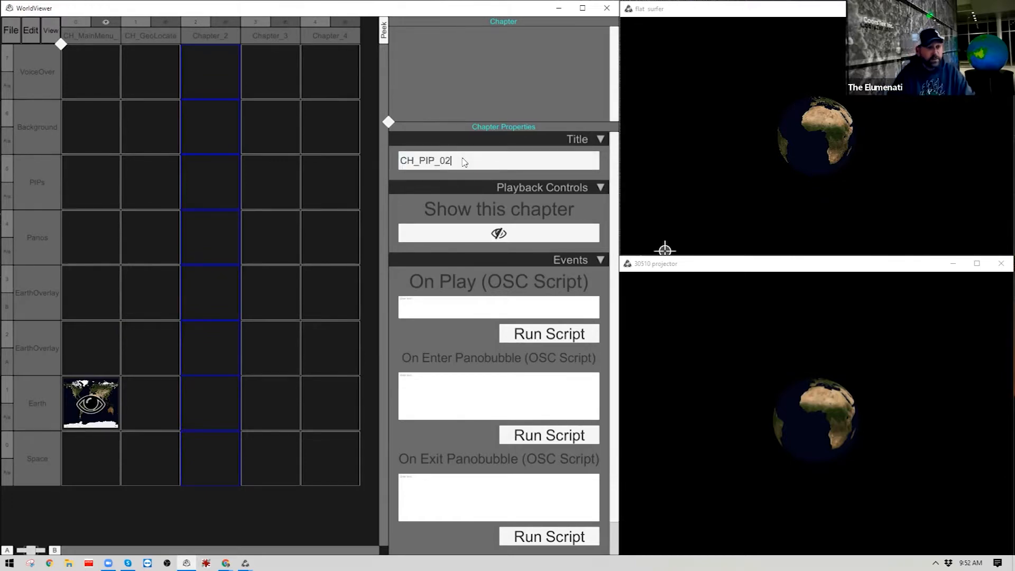
Rename Chapter_3 as CH_ImageSequence_02
click(281, 34)
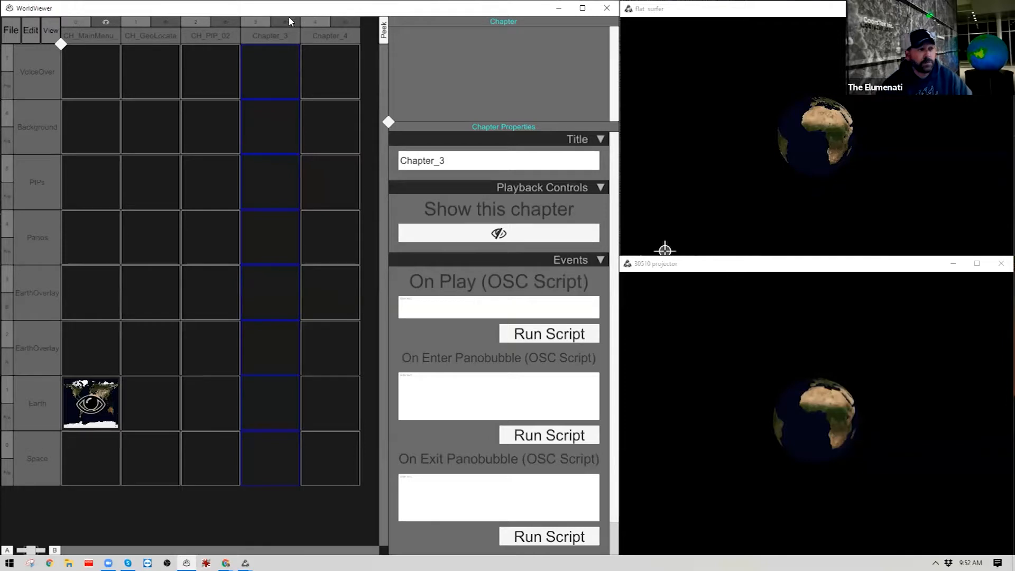
click(460, 162)
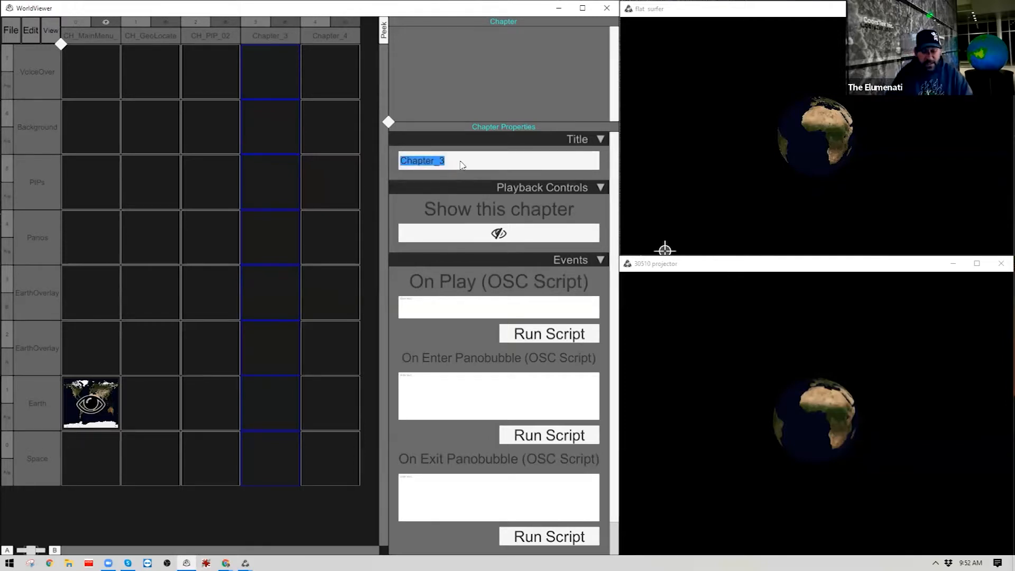
text(CH)
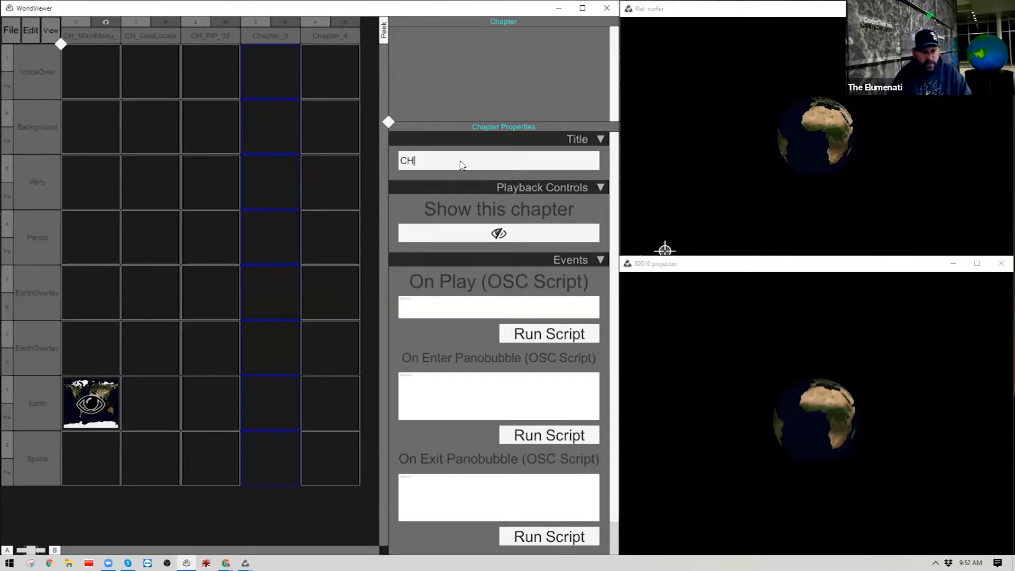
text(_I)
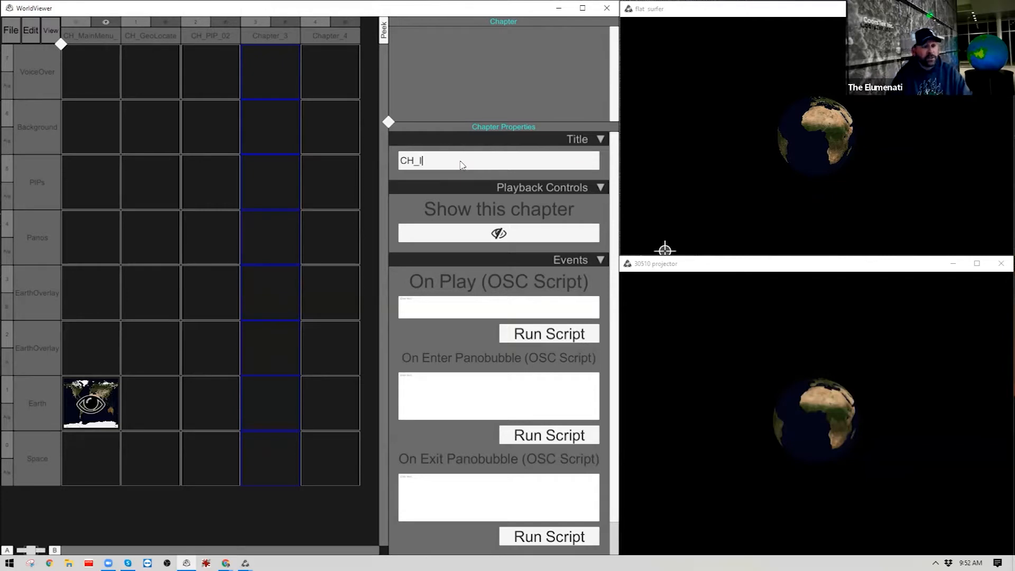
text(mageSe)
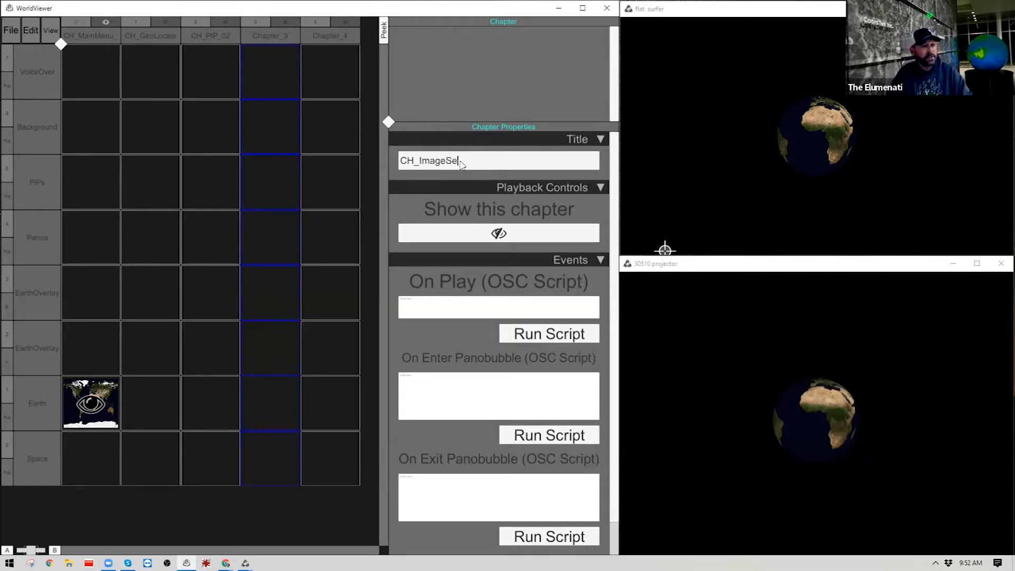
text(quence_02)
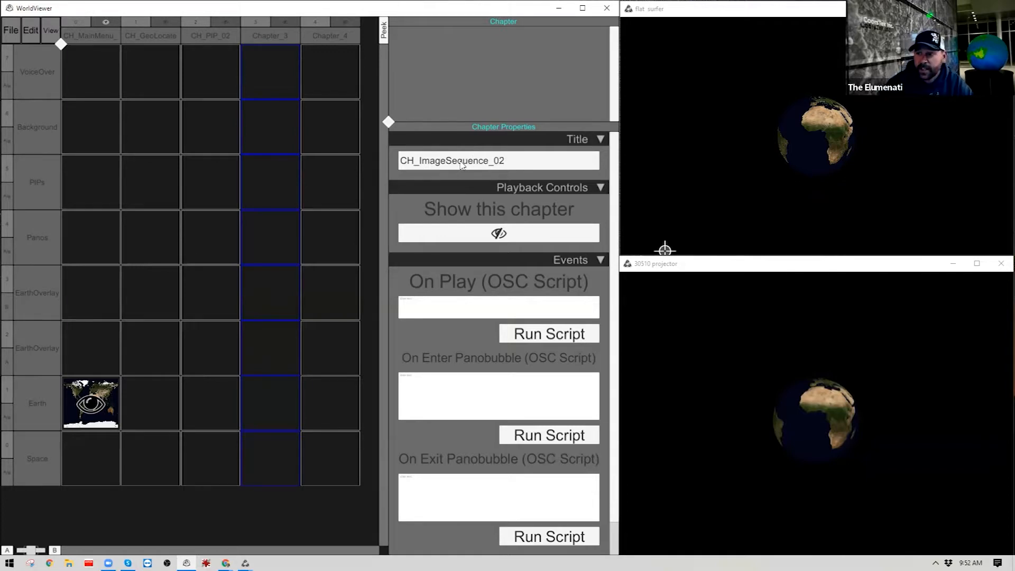
Delete the unused last chapter, Chapter_4, from the composition
click(329, 37)
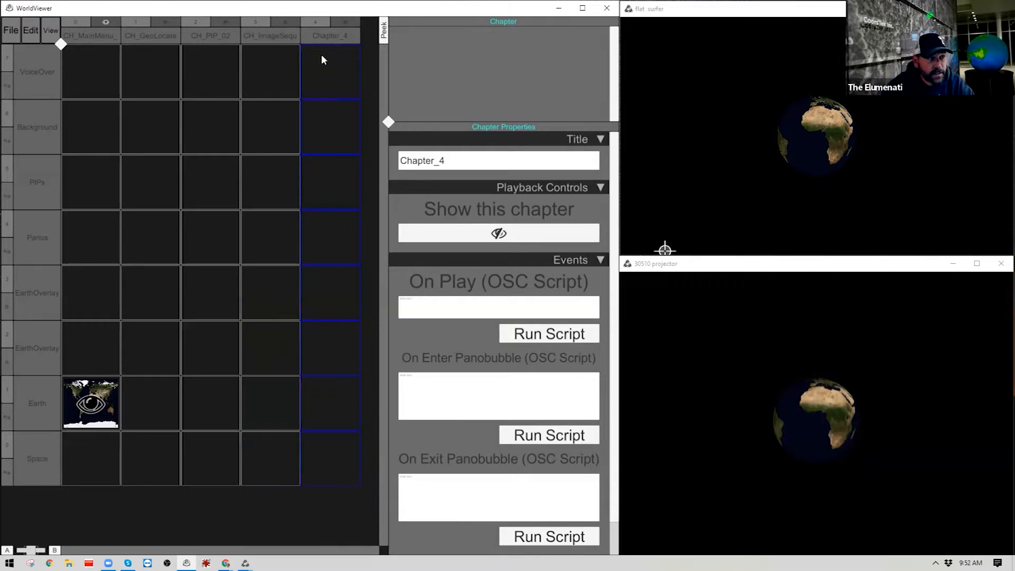
right_click(324, 35)
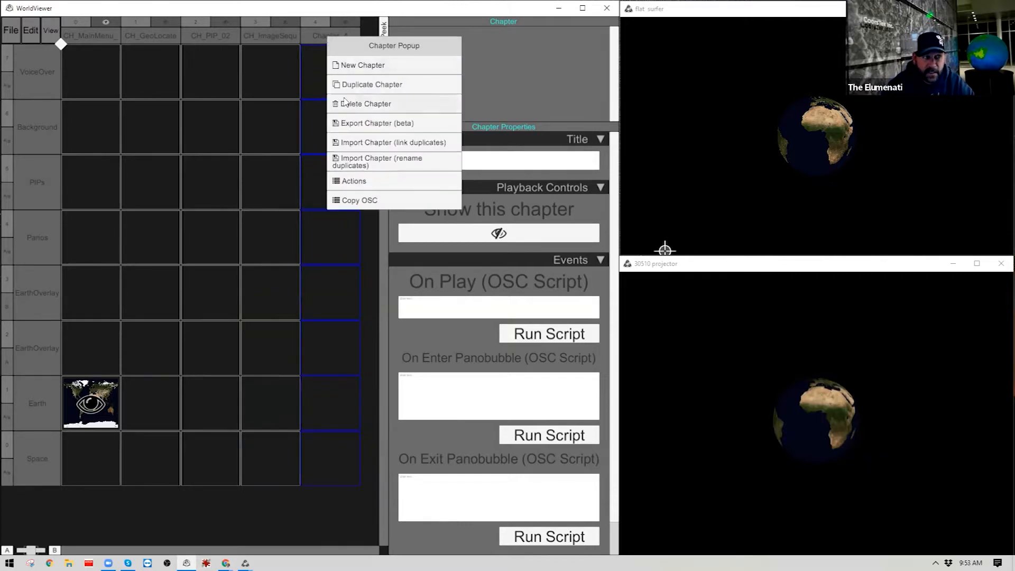
right_click(321, 35)
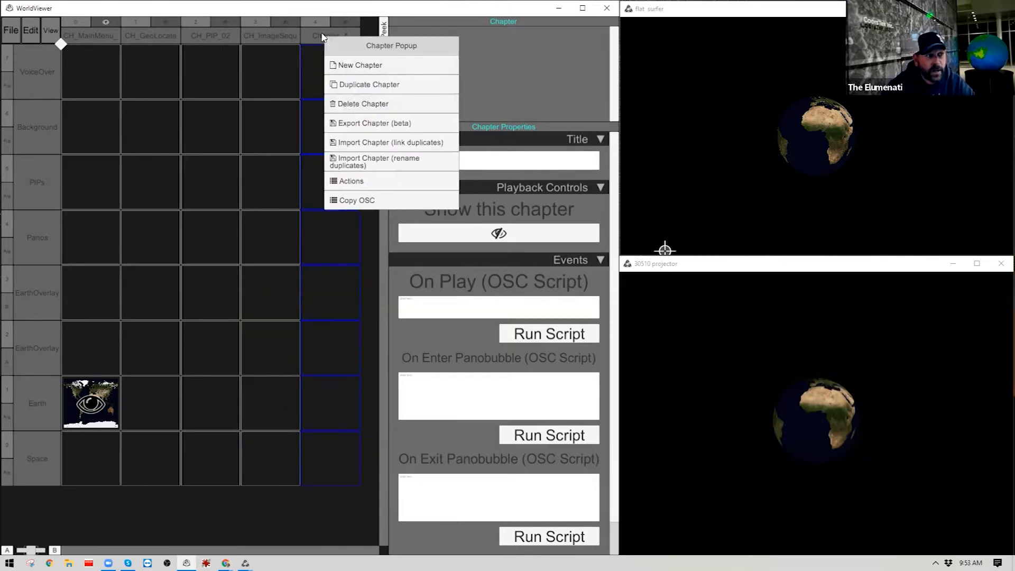
click(359, 109)
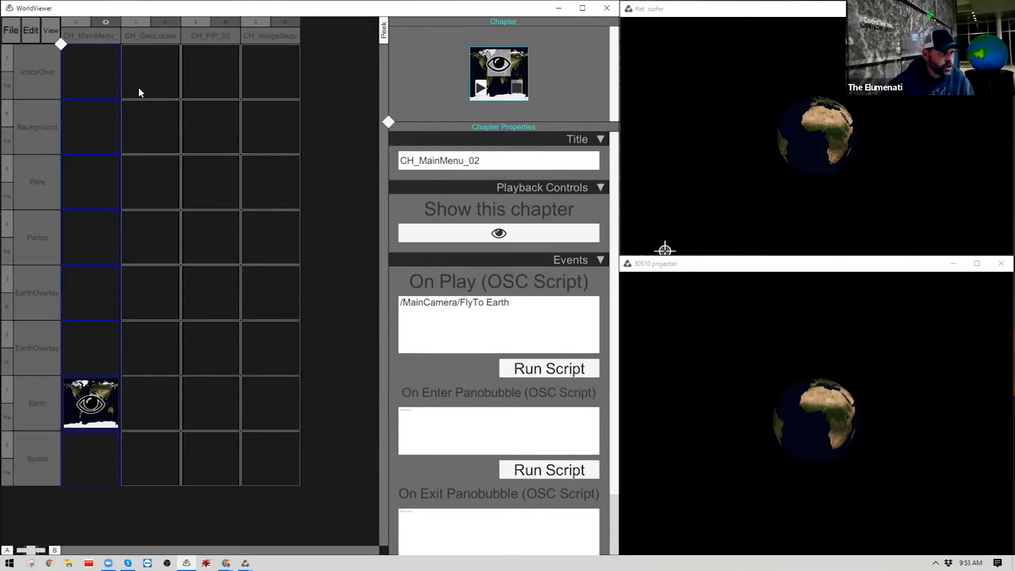
Show the CH_GeoLocatedPanos_02 chapter on the globe, and return to showing CH_MainMenu_02
click(165, 24)
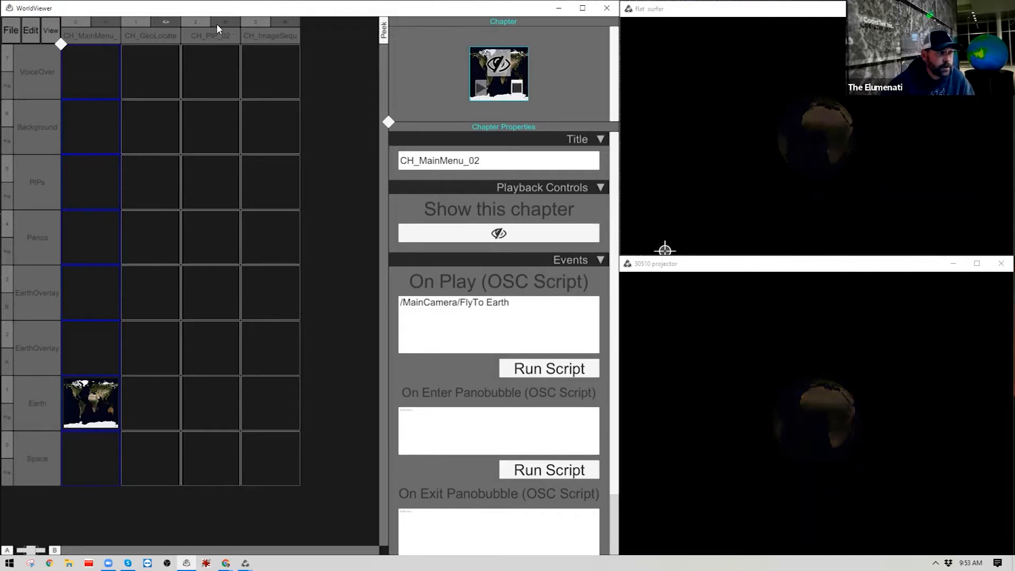
click(106, 21)
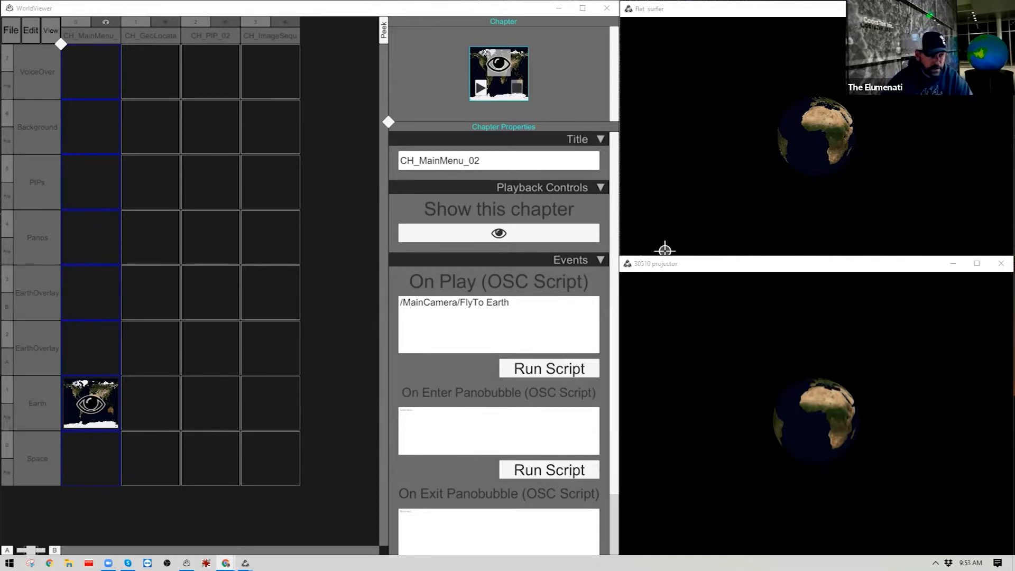
Load allsky-2mass.jpg from the Content\Space folder into CH_MainMenu_02's Space cell as a Star Map clip
click(84, 132)
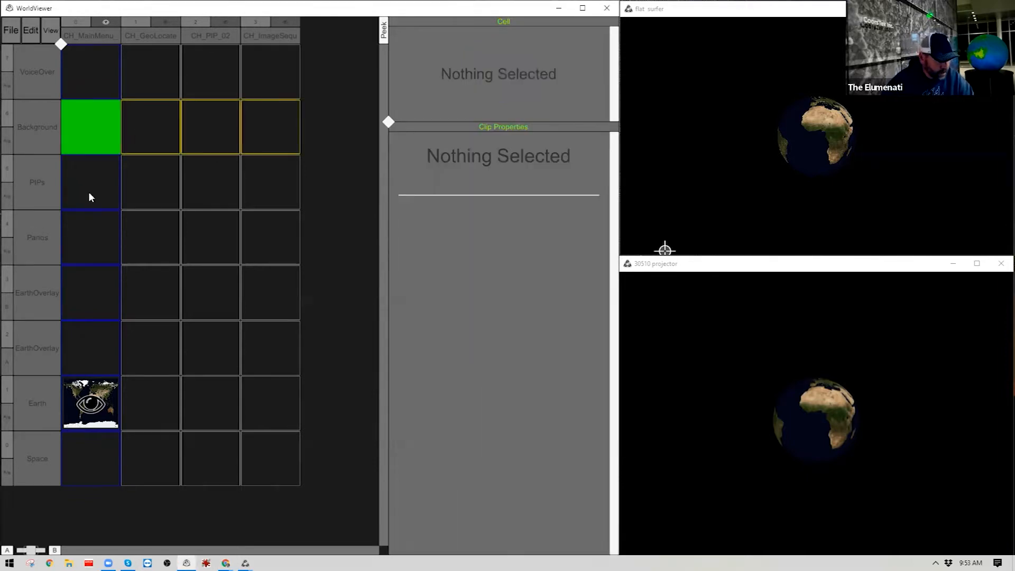
click(74, 194)
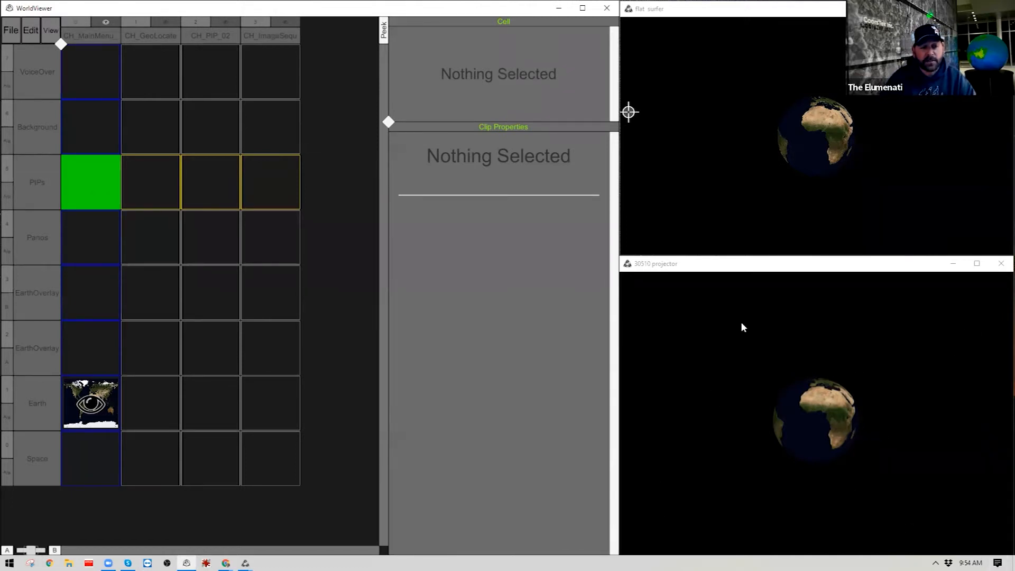
click(79, 457)
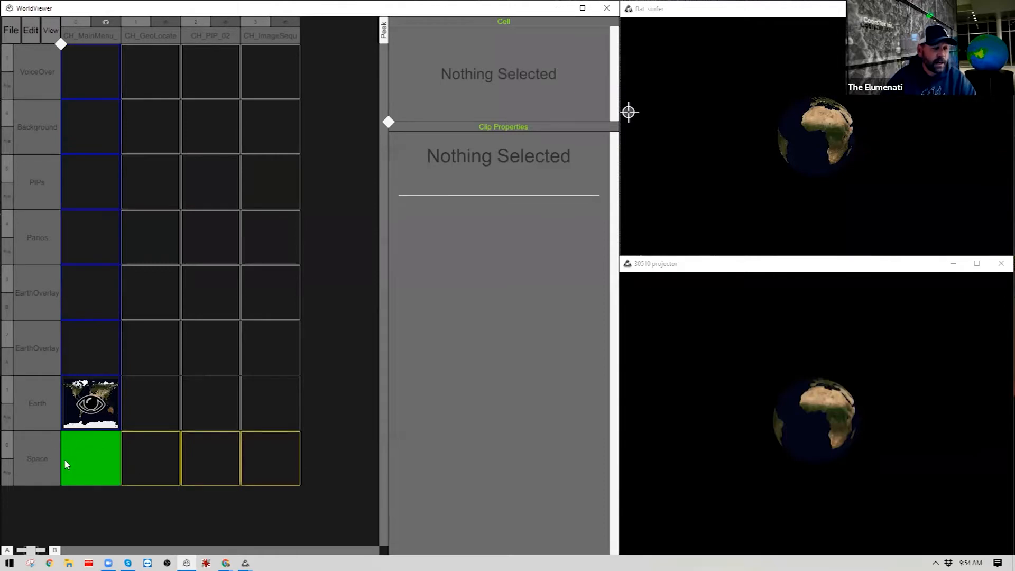
right_click(87, 462)
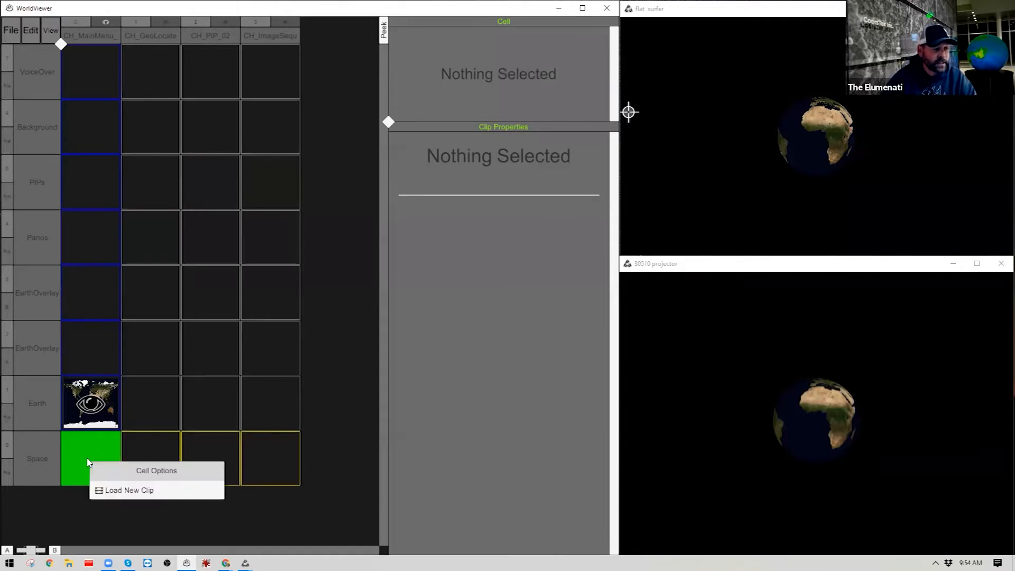
click(140, 490)
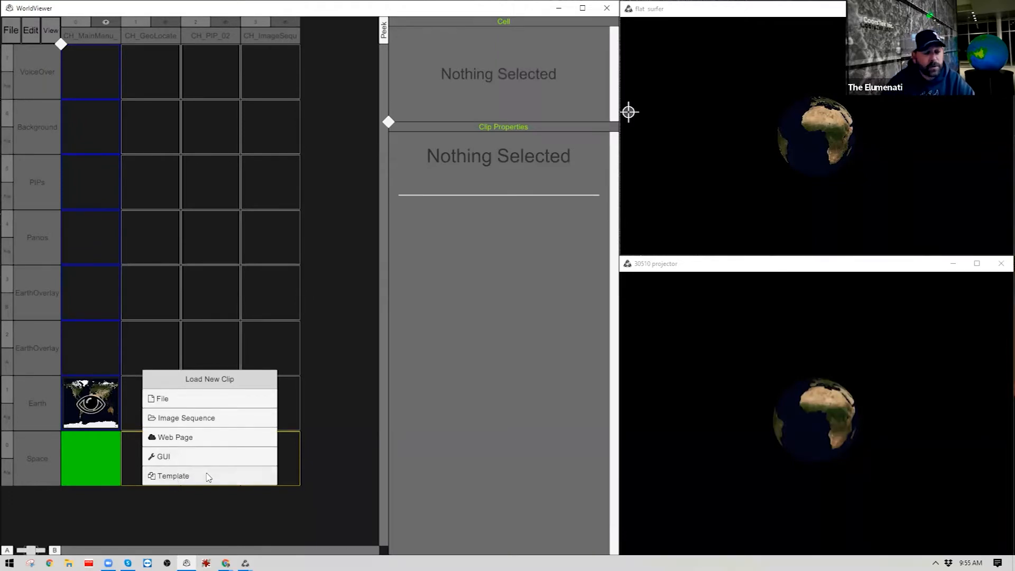
click(172, 405)
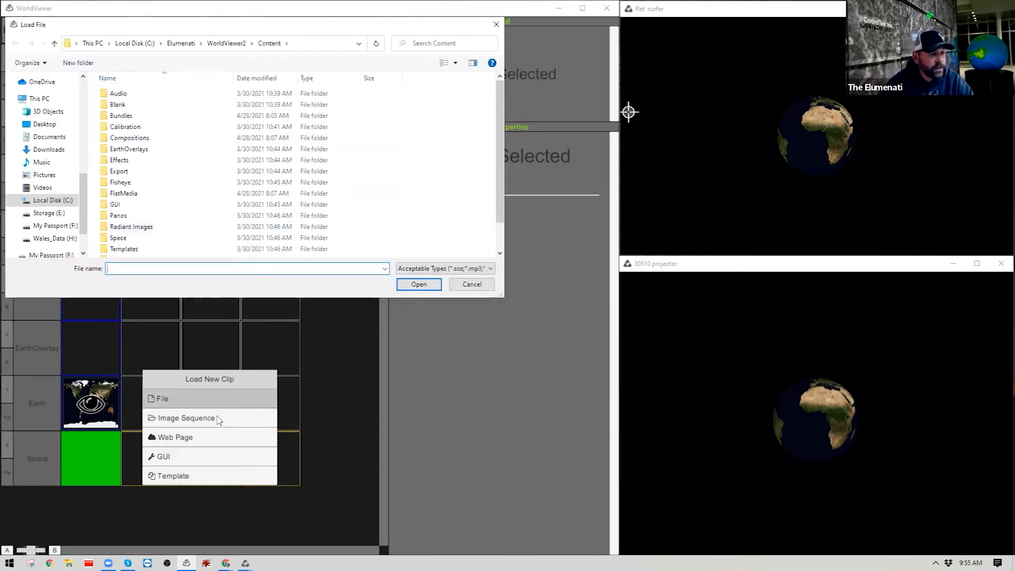
scroll(136, 145, down, 1)
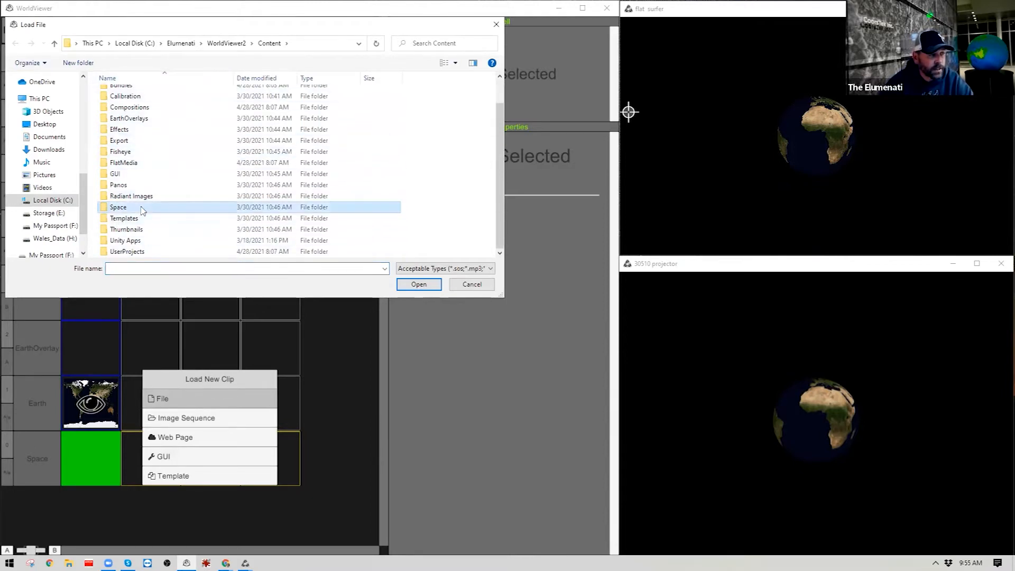
double_click(121, 206)
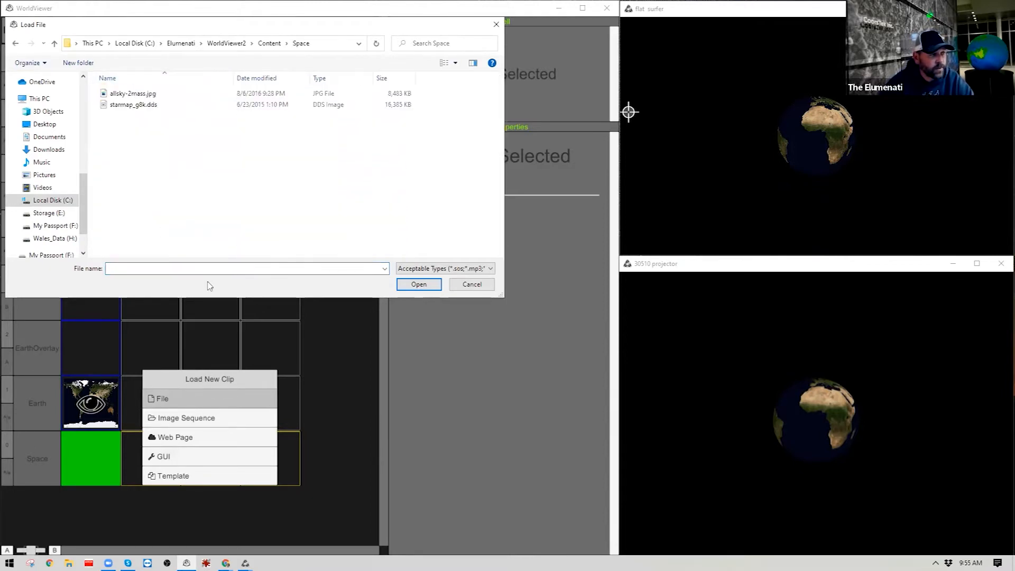
click(128, 96)
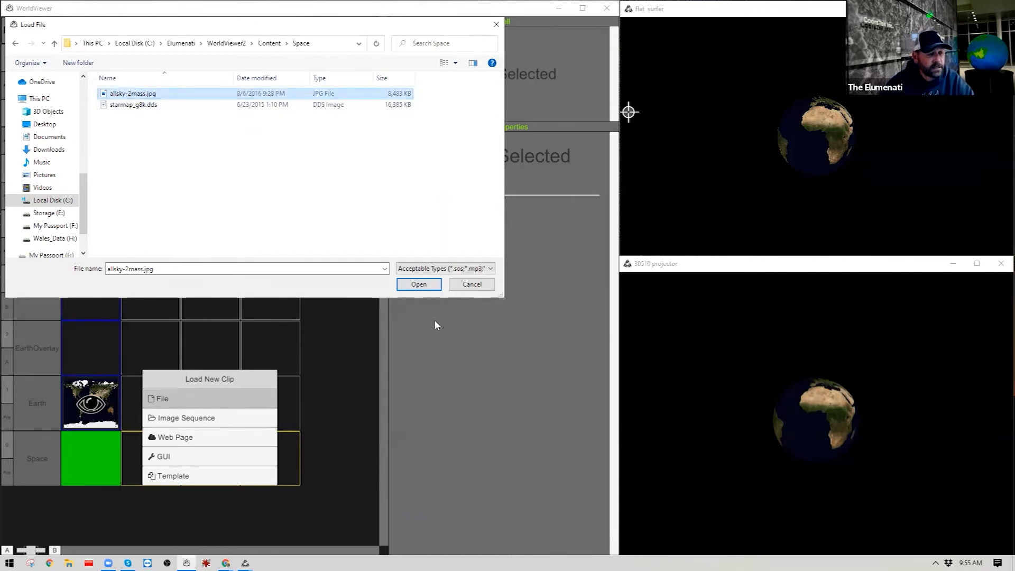
click(425, 286)
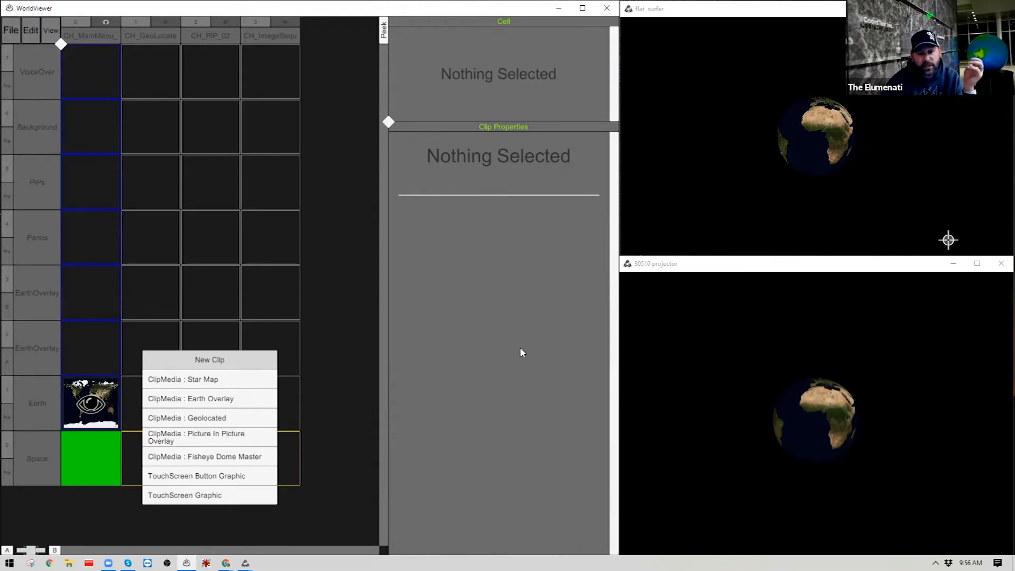
click(195, 377)
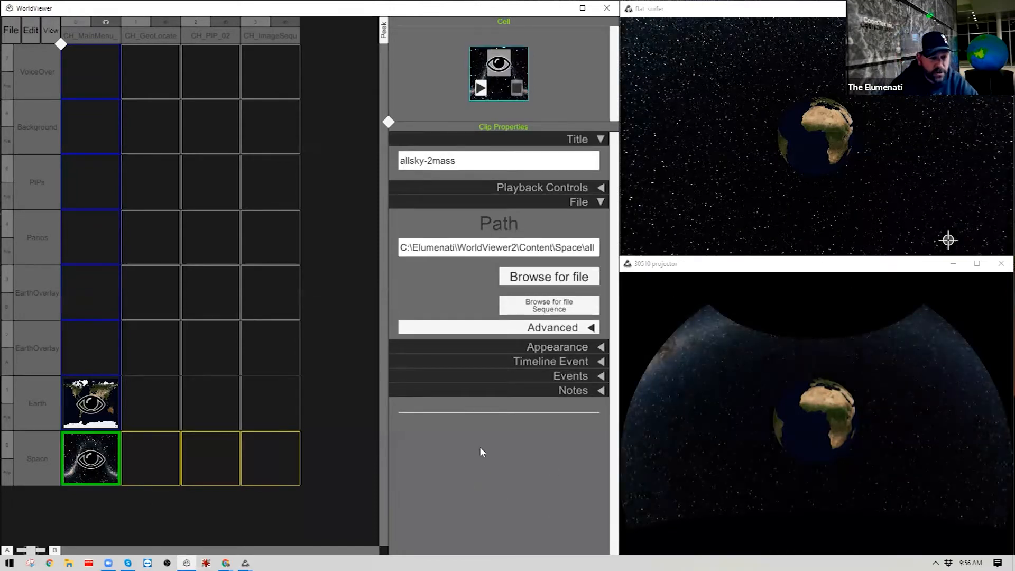
Preview the Earth against the star map in the full view and return to the composition grid
key(Tab)
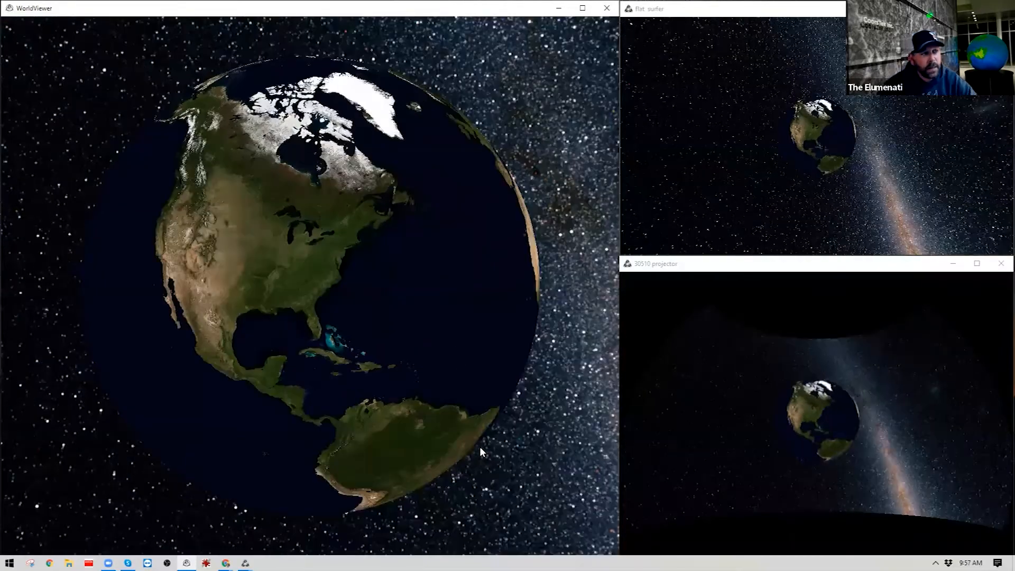
key(Escape)
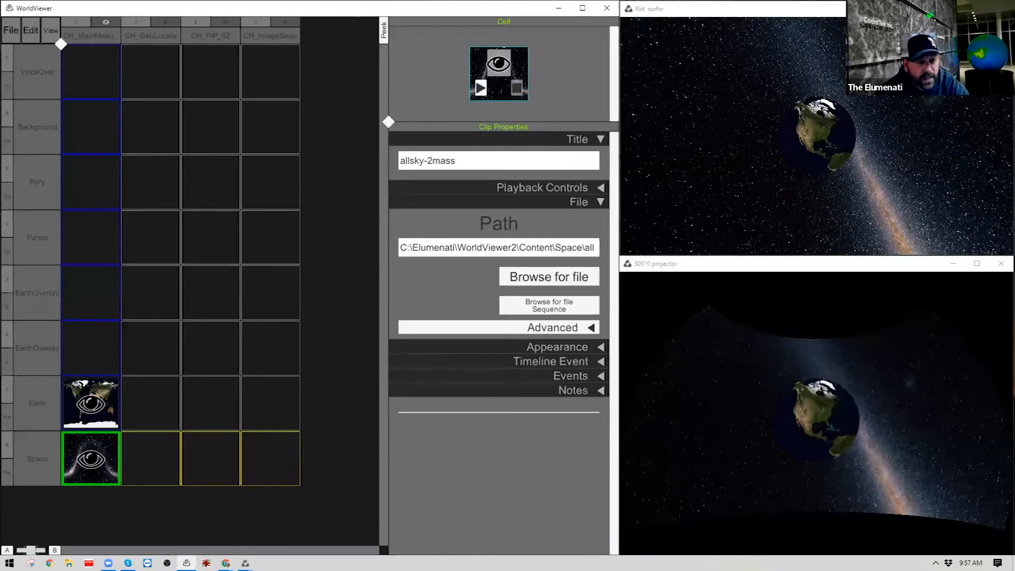
Examine the allsky-2mass clip's title, file path, file browser, appearance categories and clip options without changing anything
click(463, 162)
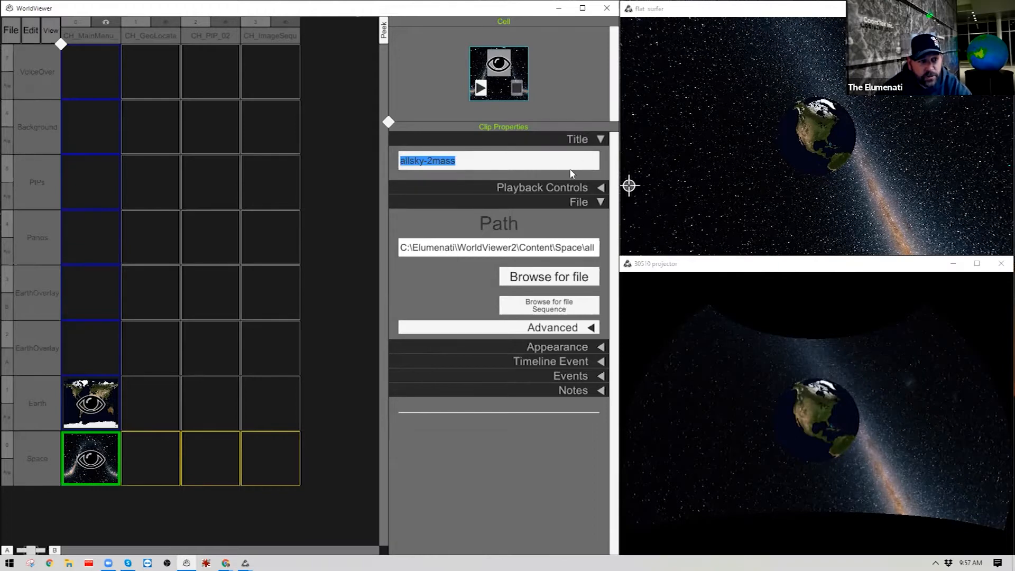
click(556, 249)
click(559, 282)
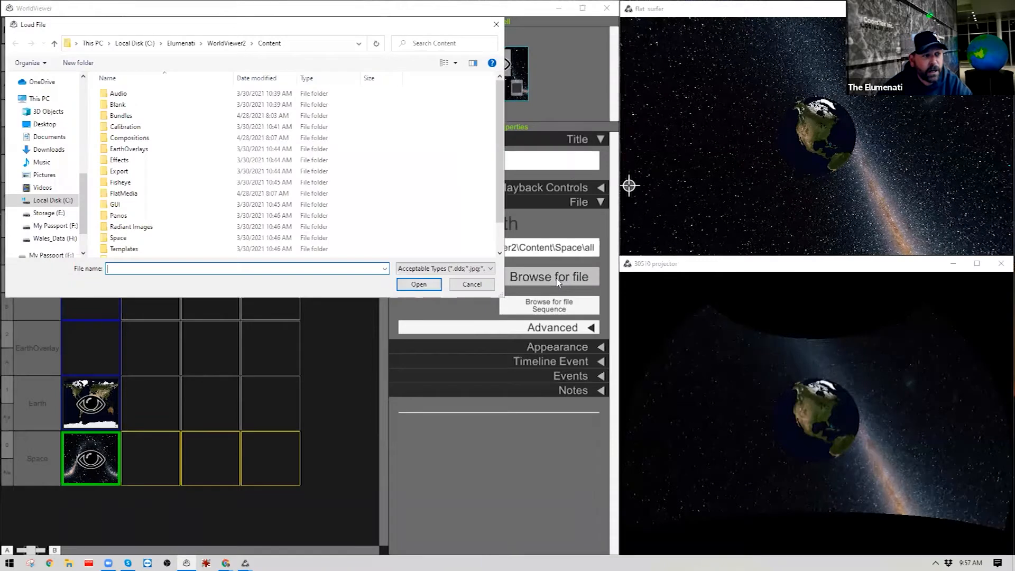
click(487, 286)
click(598, 202)
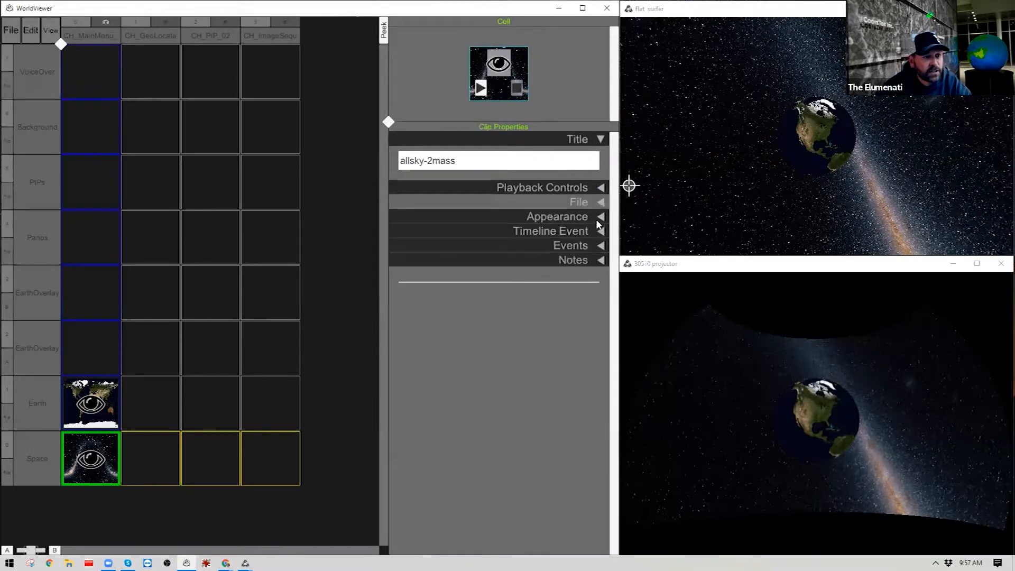
click(596, 216)
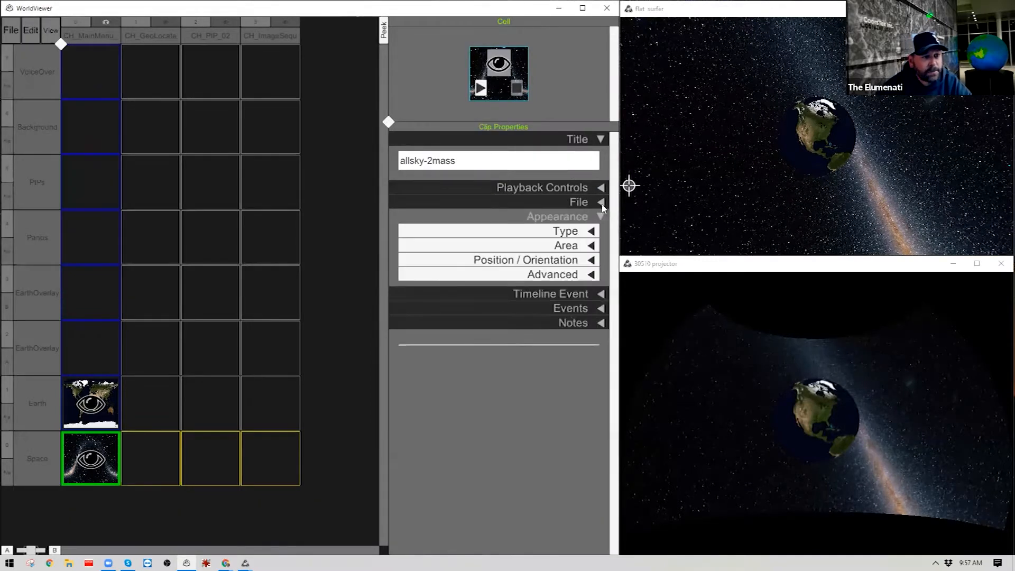
click(581, 233)
click(581, 233)
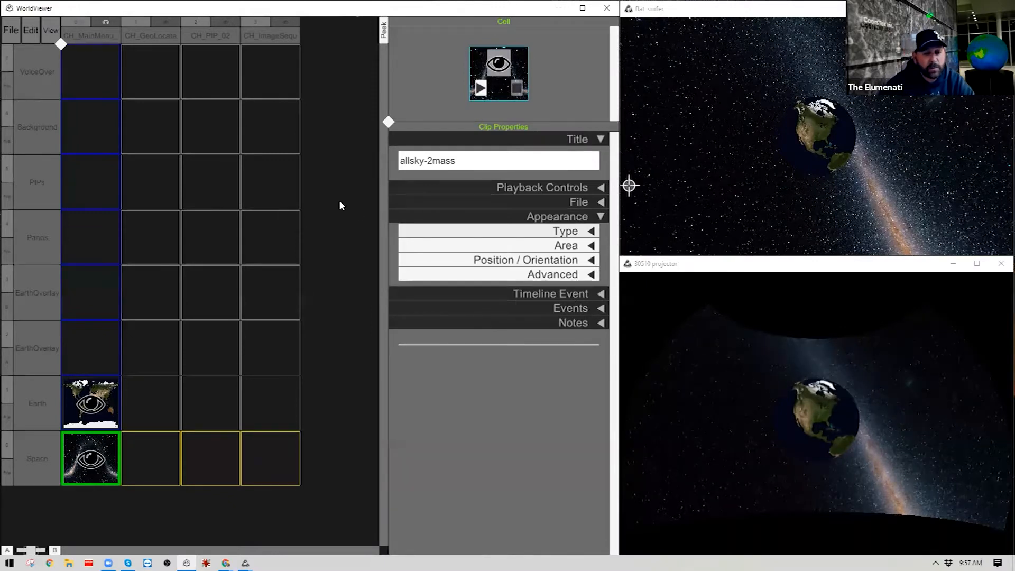
click(592, 219)
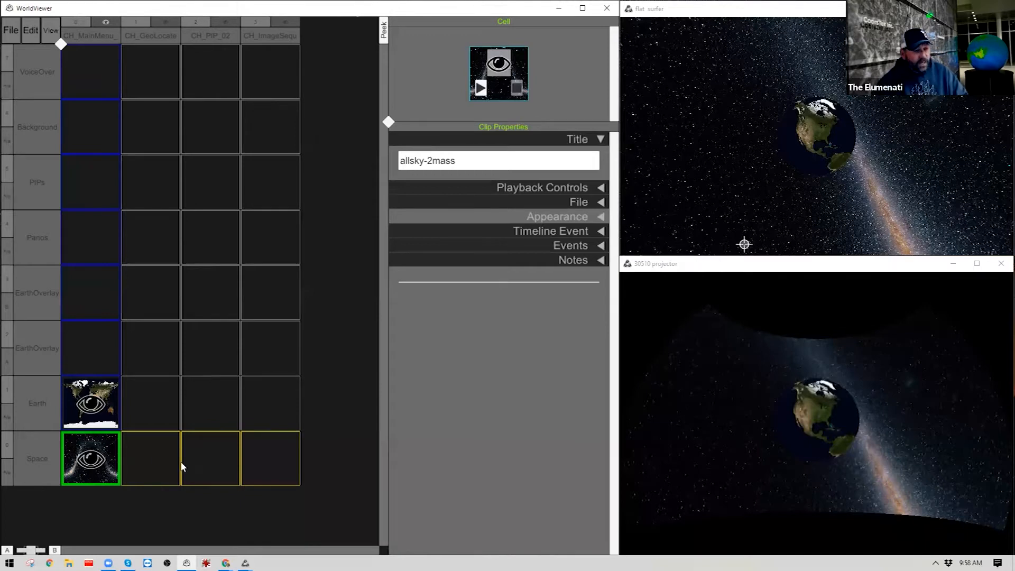
right_click(102, 445)
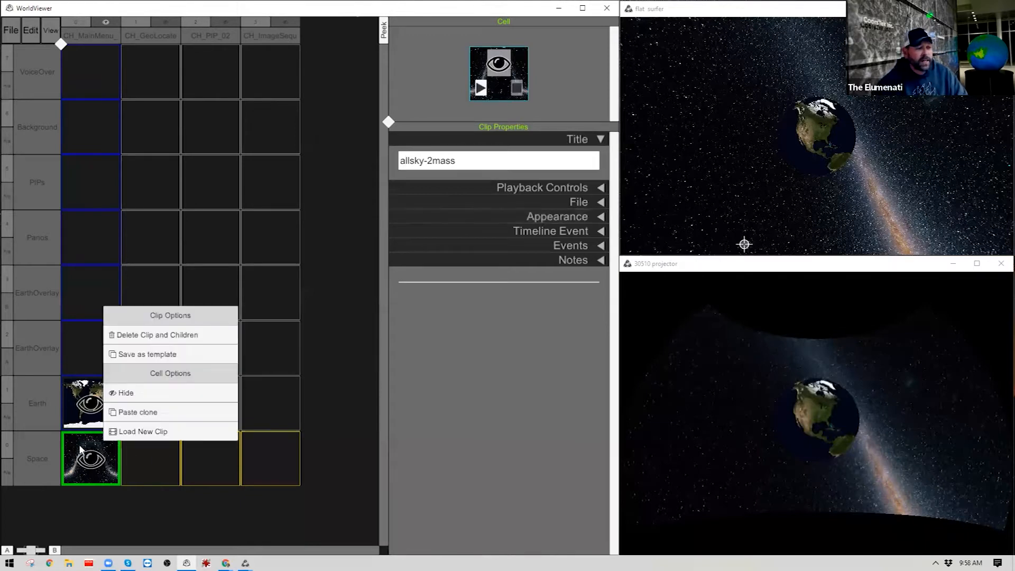
click(78, 452)
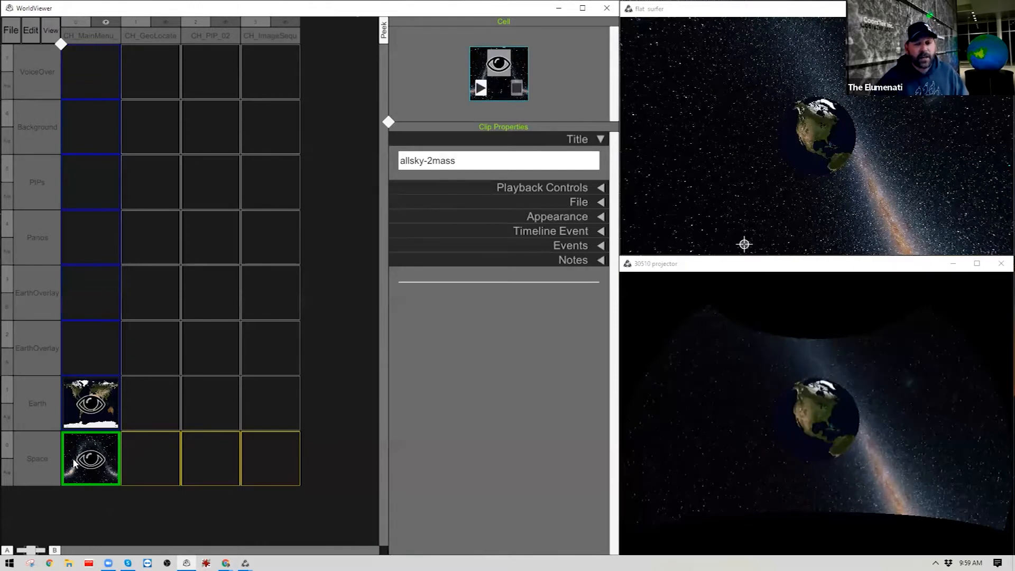
Hide the EarthHD clip, preview the star map on its own in the full view, and show the Earth again
click(105, 401)
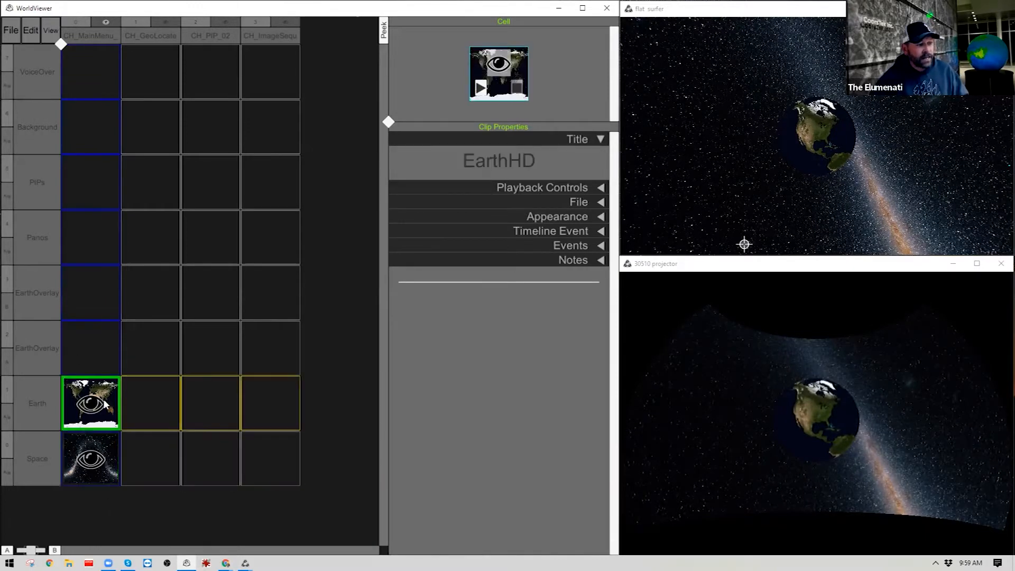
click(494, 65)
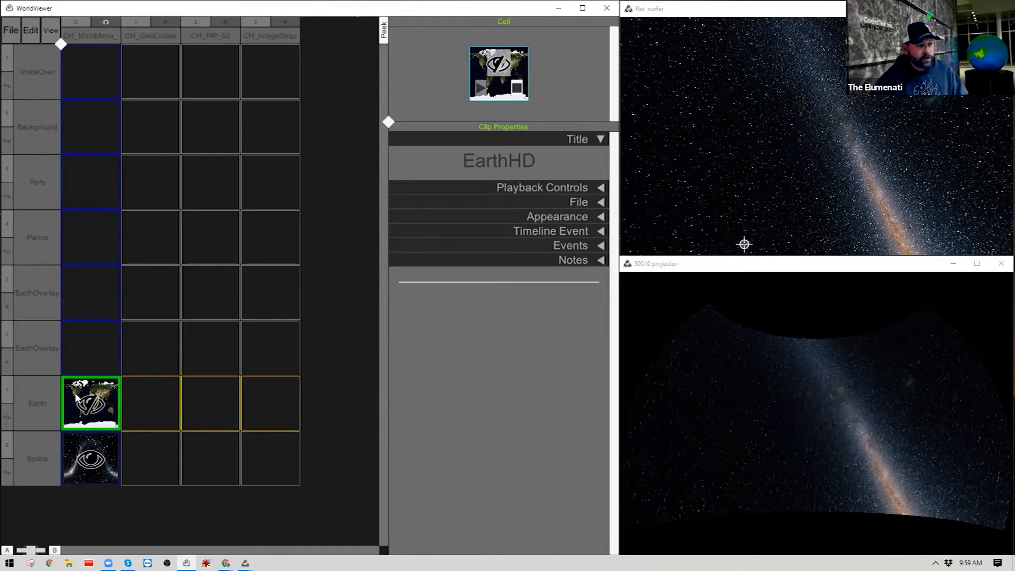
key(Tab)
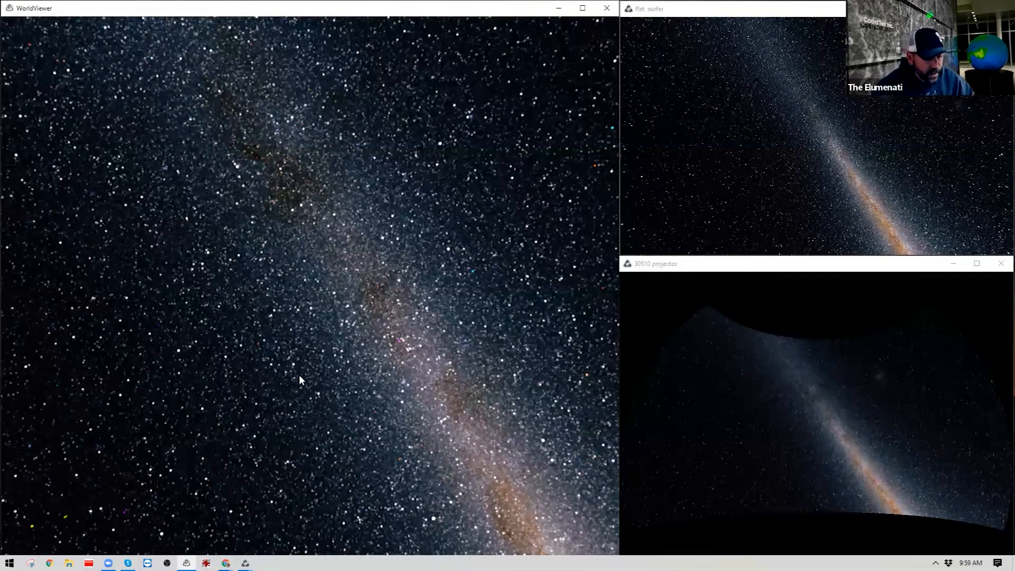
key(Tab)
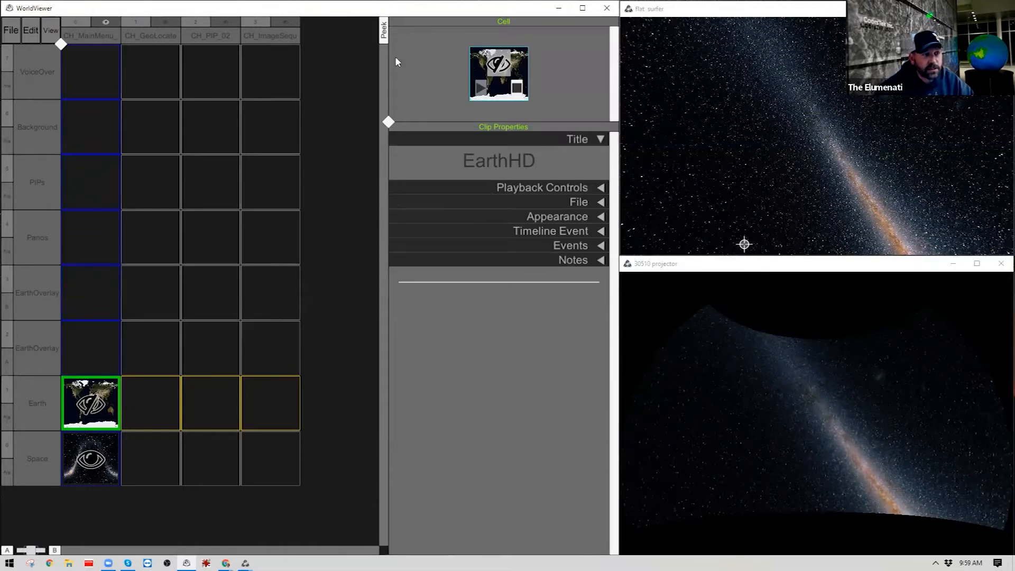
click(478, 54)
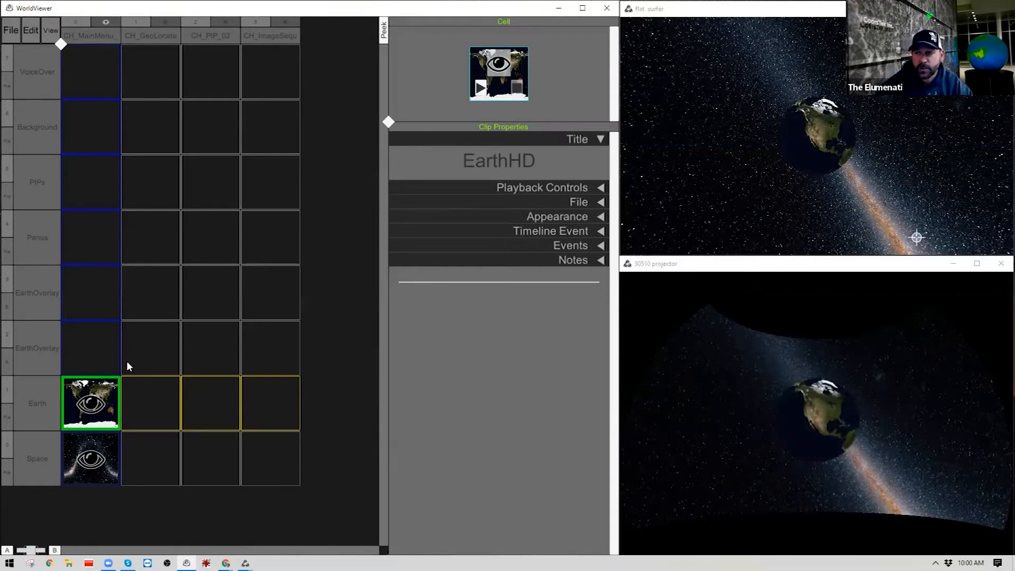
Hide and show the EarthHD clip again using its cell options in the CH_MainMenu_02 chapter
right_click(82, 396)
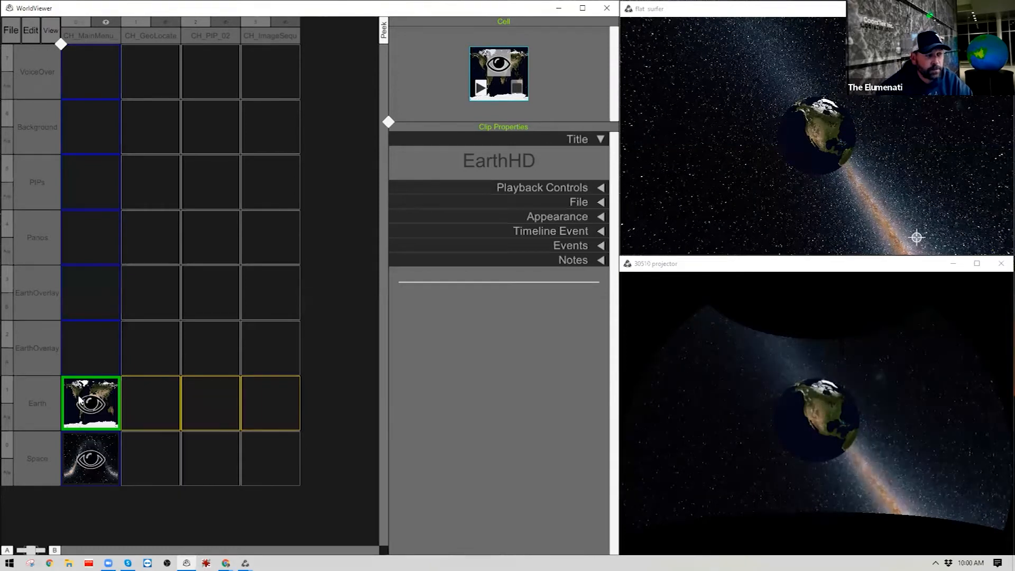
right_click(503, 95)
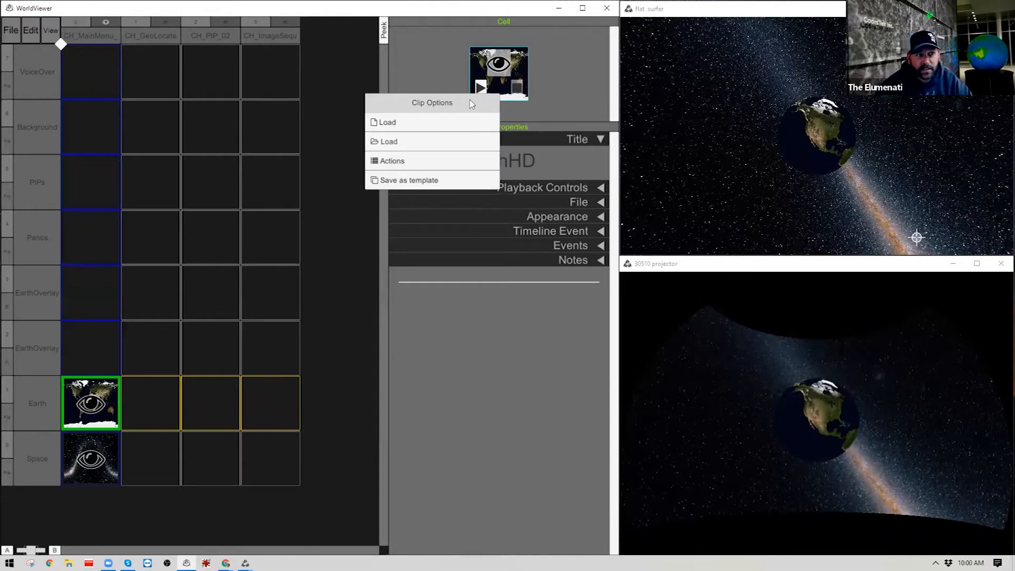
click(102, 424)
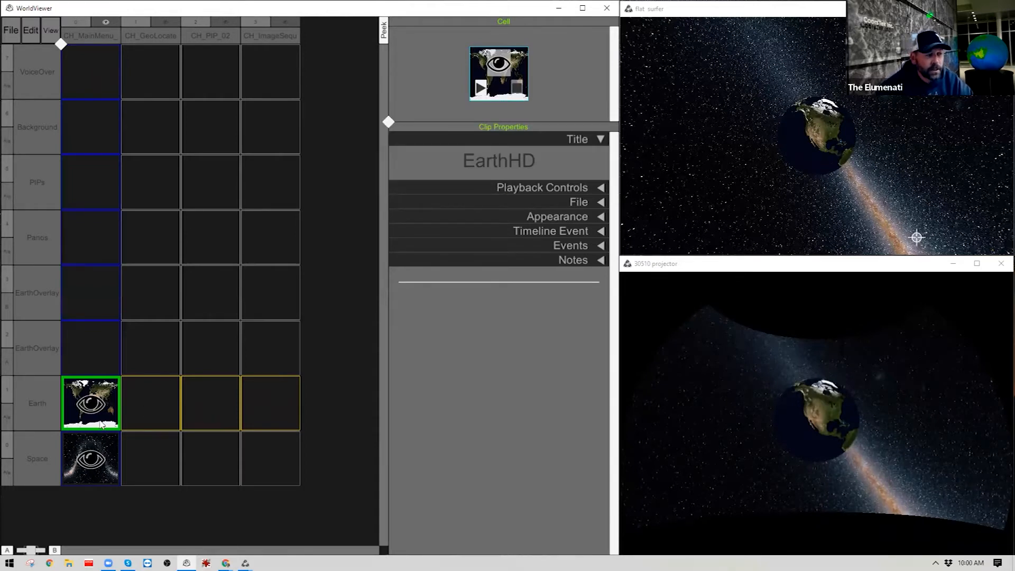
right_click(102, 424)
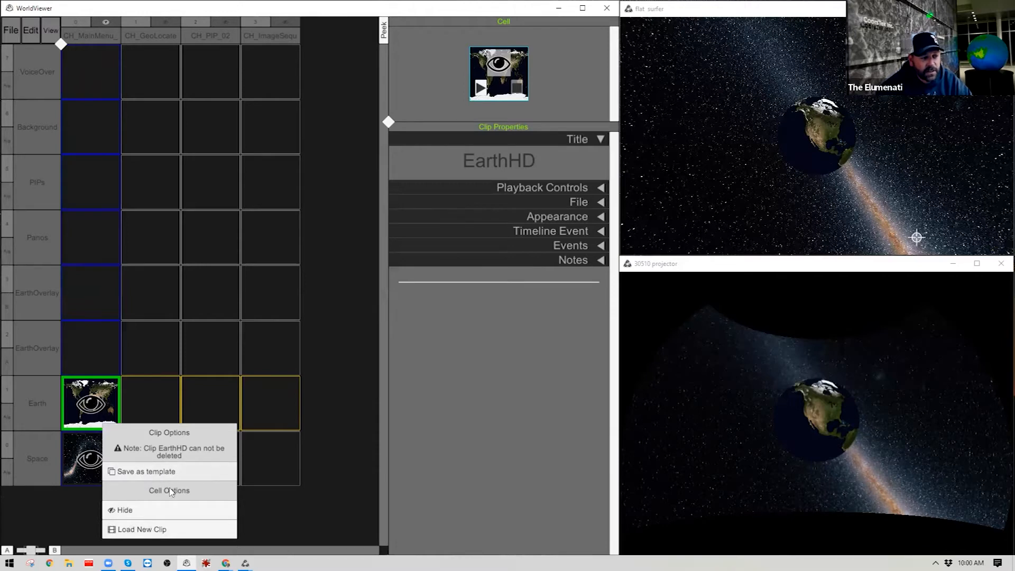
click(125, 510)
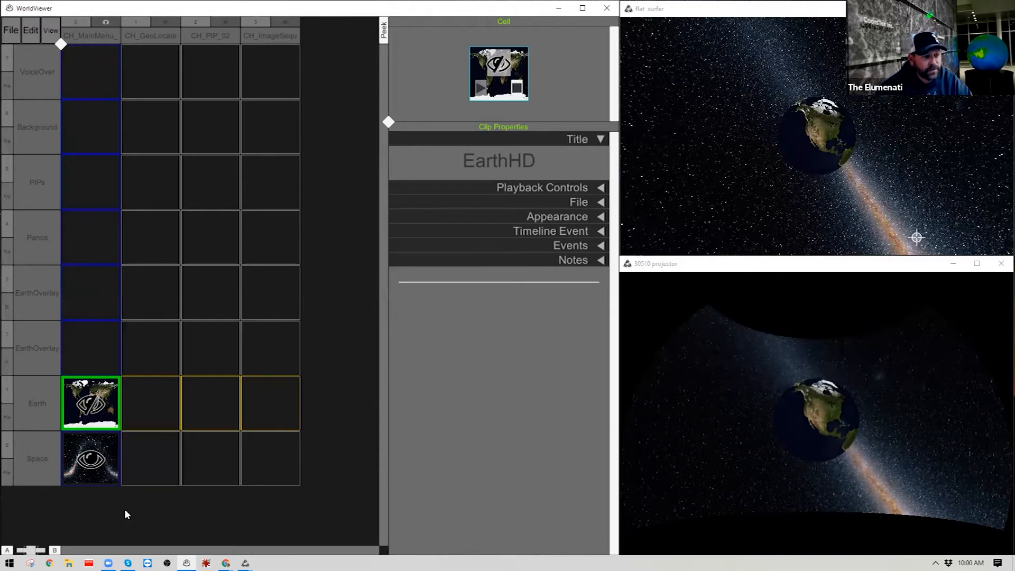
right_click(87, 409)
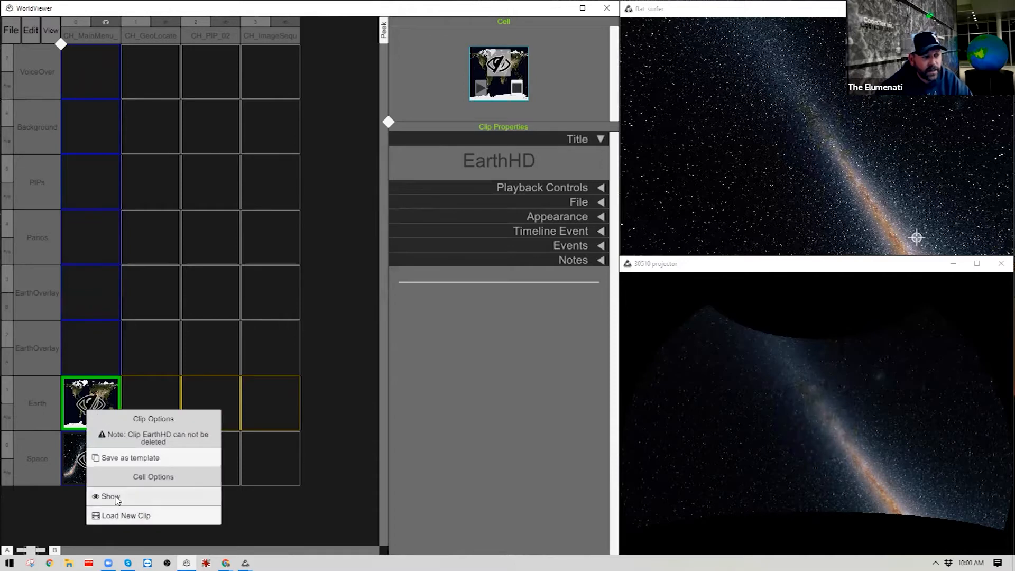
click(116, 497)
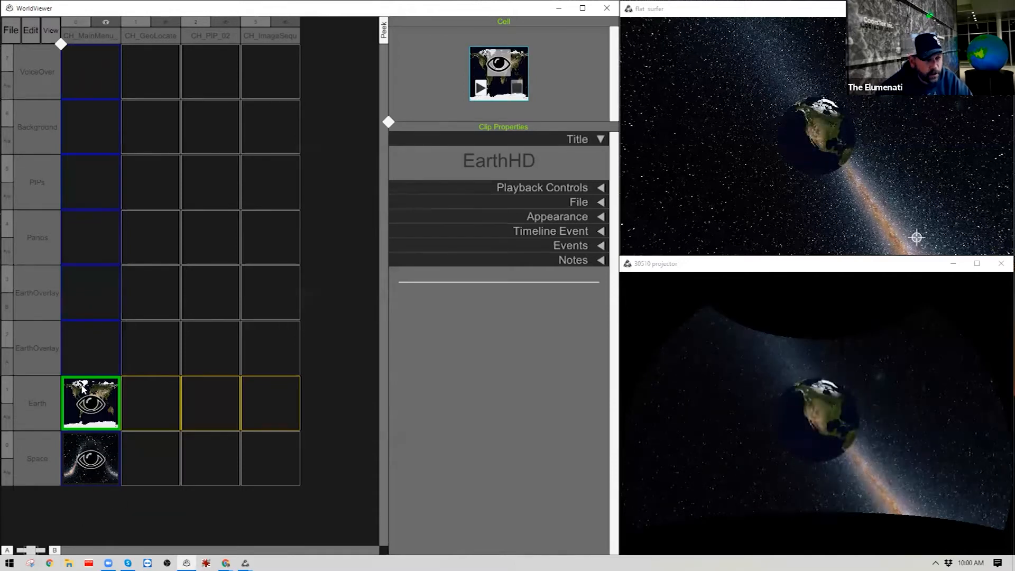
Load Blue_Marble_4096.jpg from EarthOverlays\Stills\4K into the main menu chapter's Earth cell as an Earth Overlay clip
right_click(106, 395)
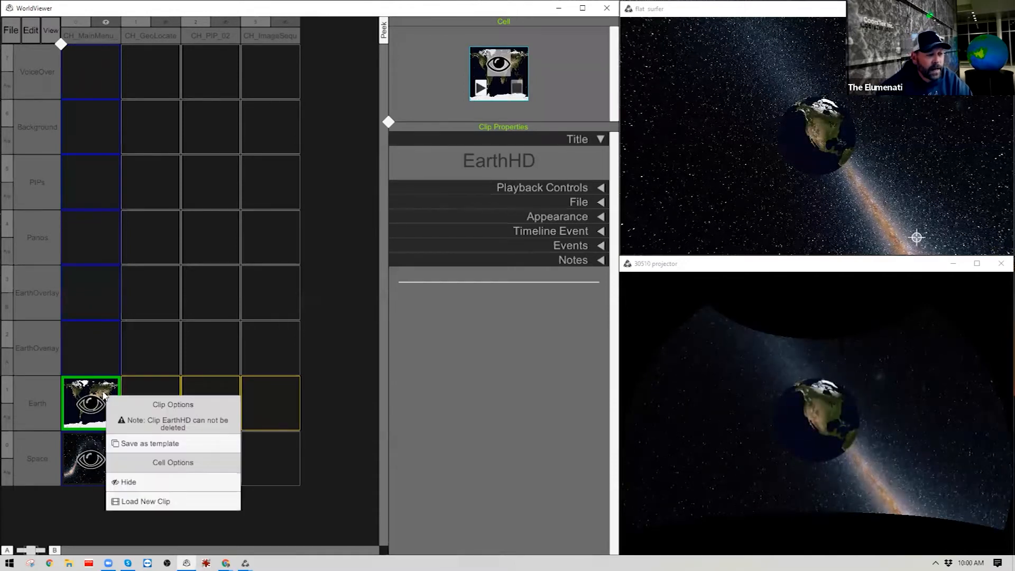
click(136, 502)
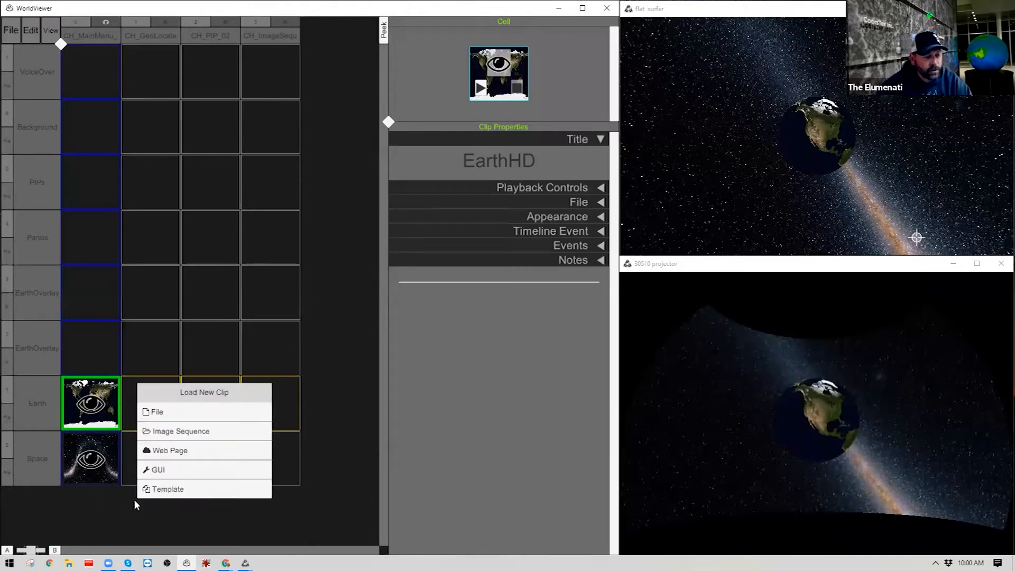
click(171, 416)
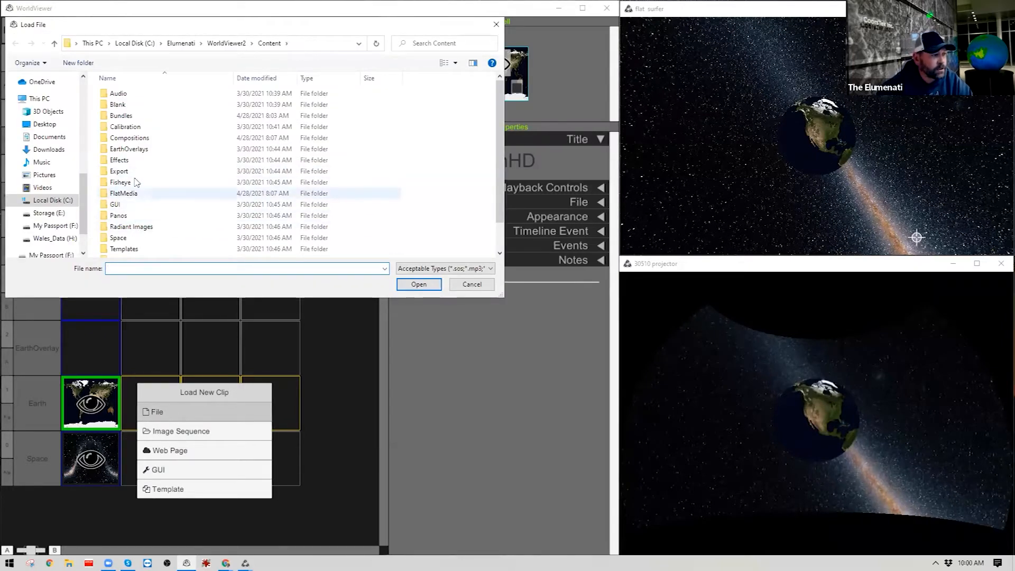
double_click(128, 148)
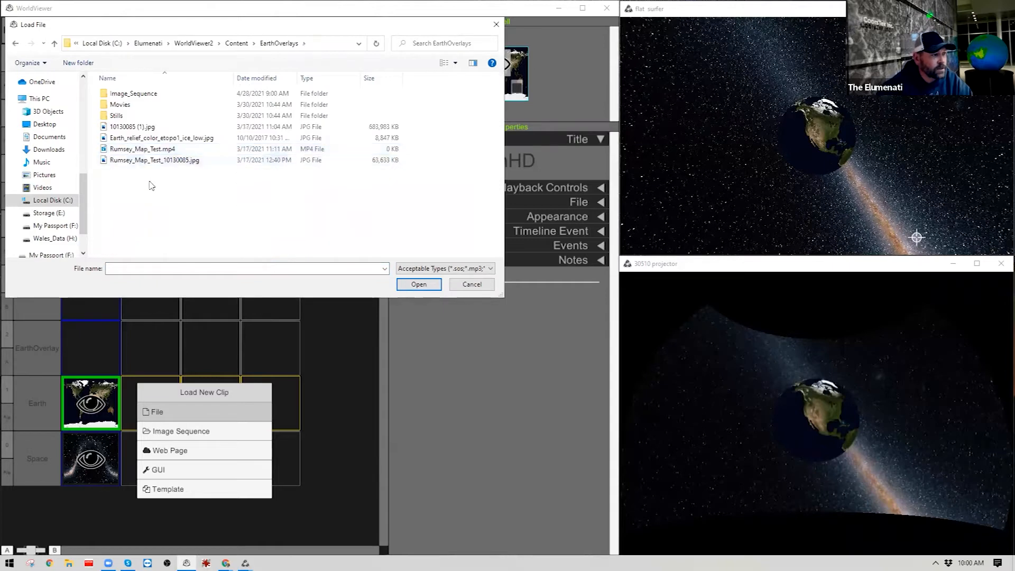
double_click(117, 115)
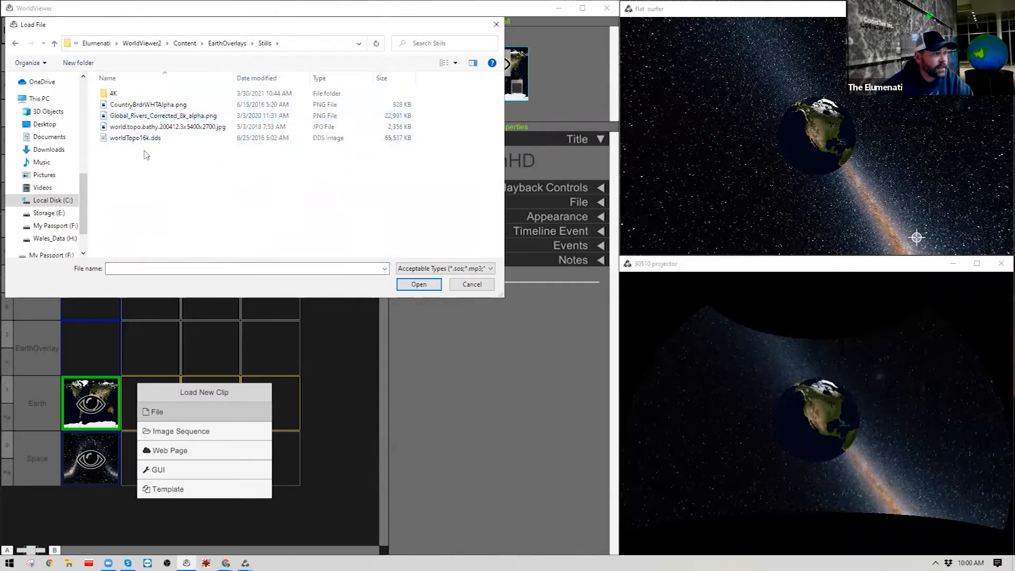
click(105, 95)
double_click(105, 95)
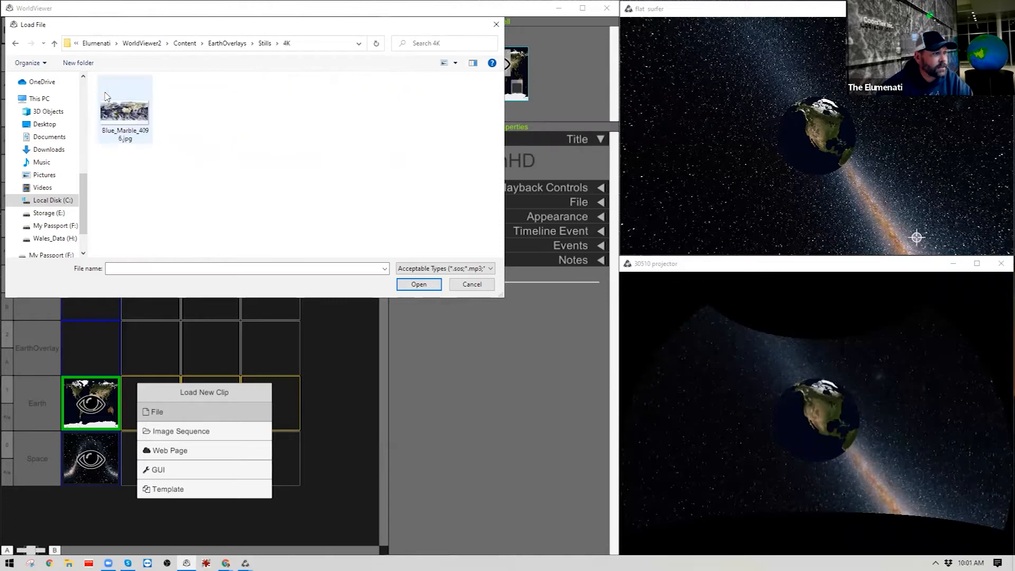
click(128, 124)
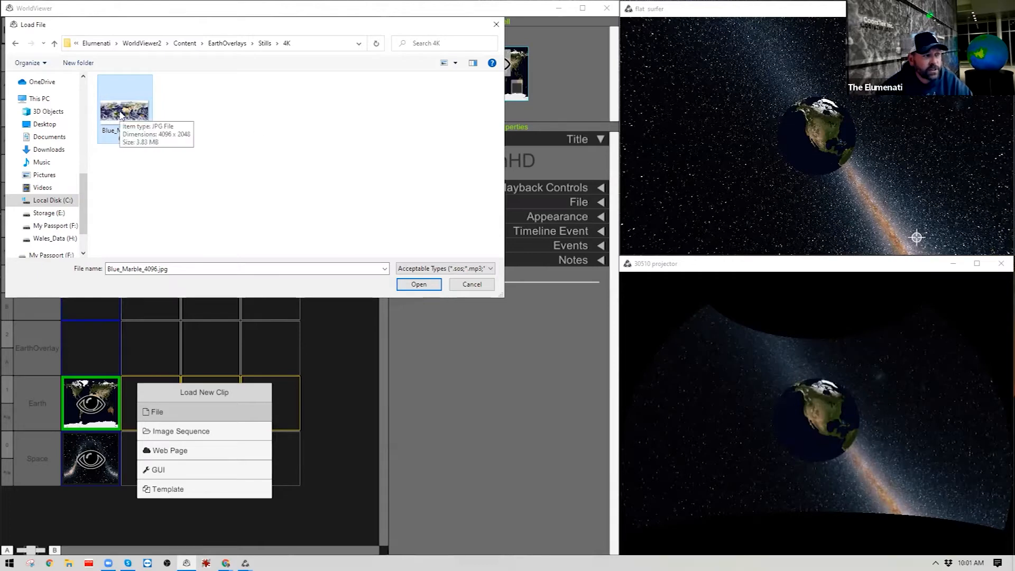
click(412, 285)
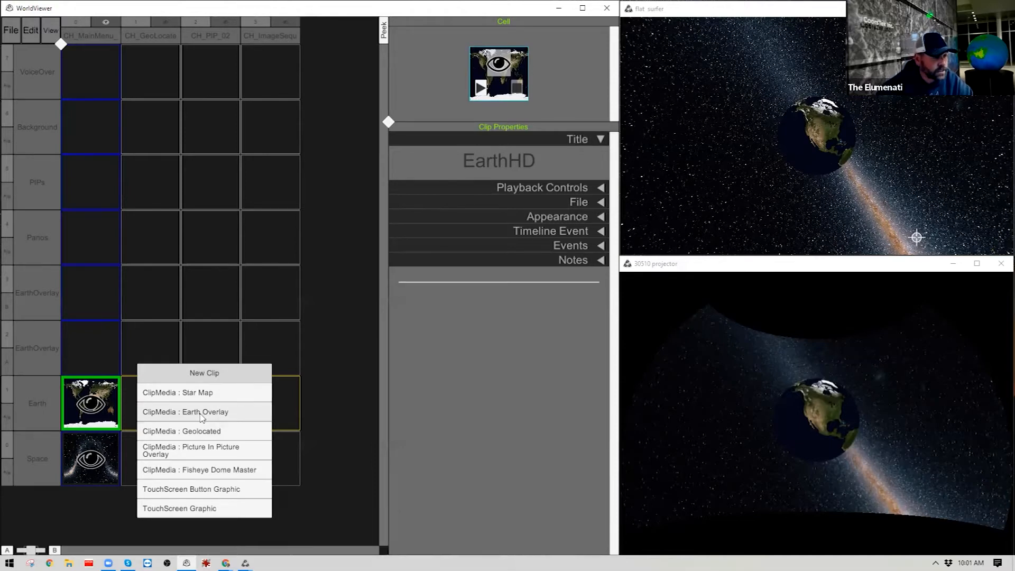
click(196, 415)
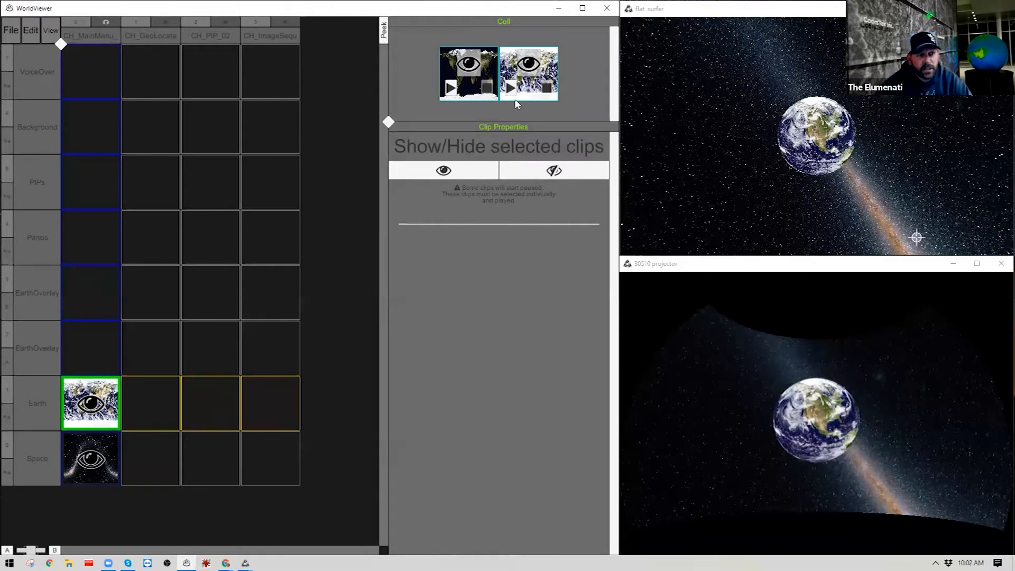
Compare the EarthHD and Blue_Marble_4096 clips in the Earth cell by selecting each and toggling the Blue Marble's visibility
click(471, 88)
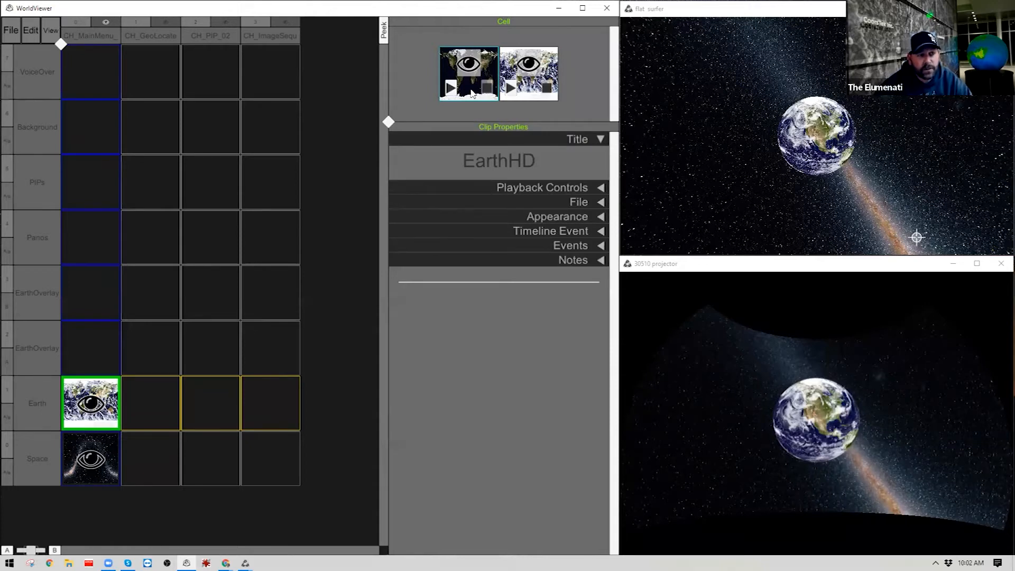
click(533, 93)
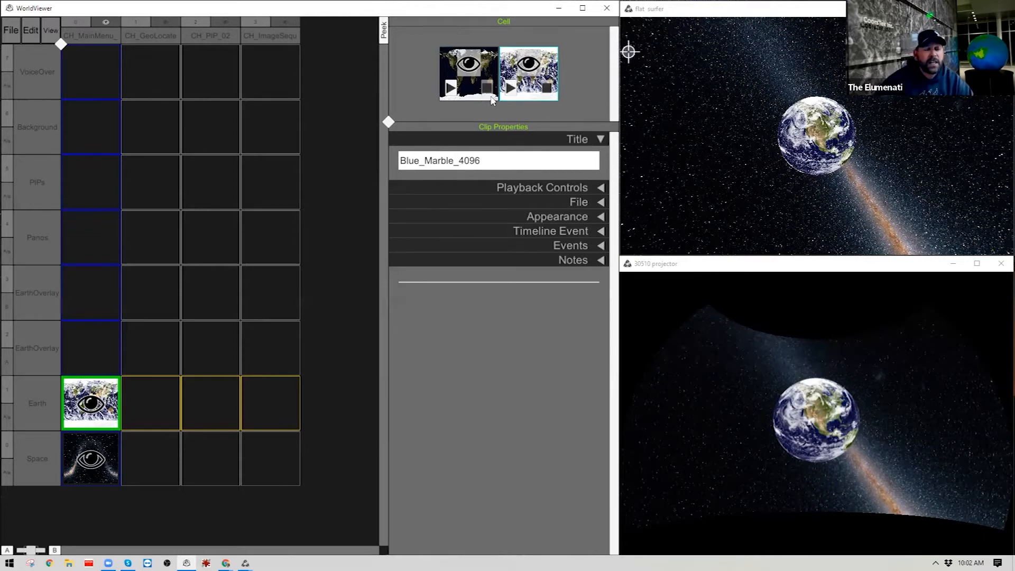
click(531, 66)
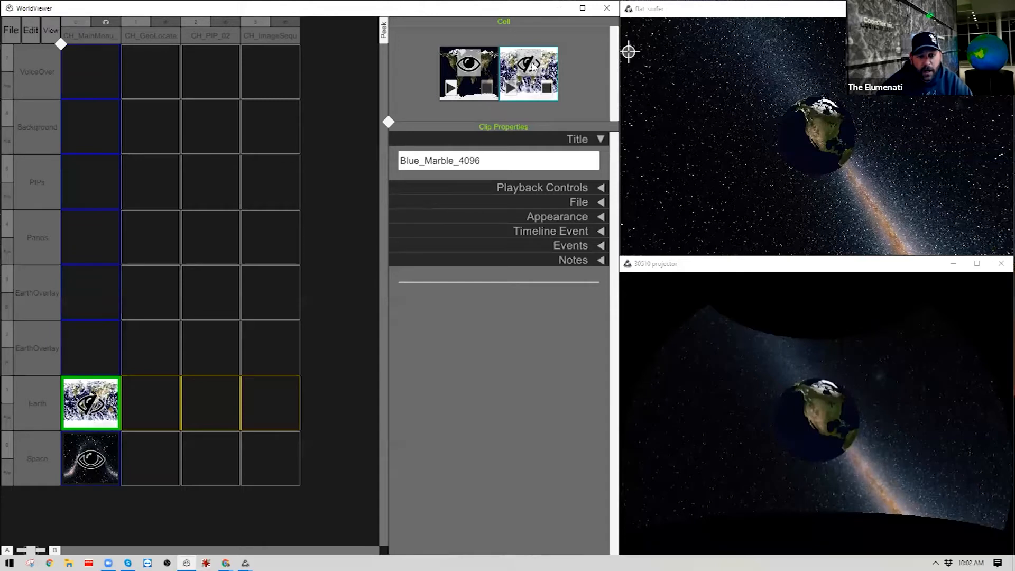
click(532, 66)
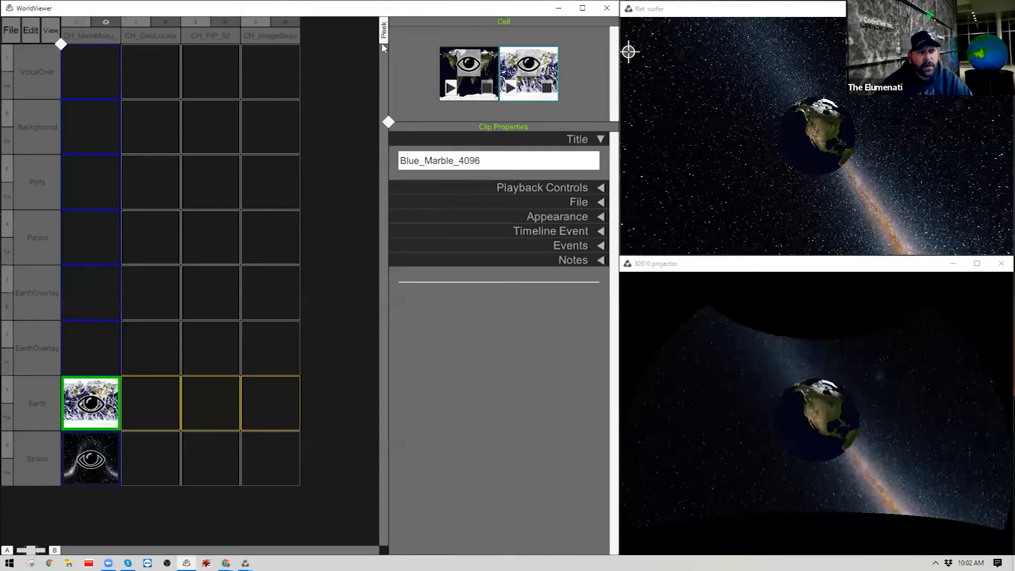
click(470, 66)
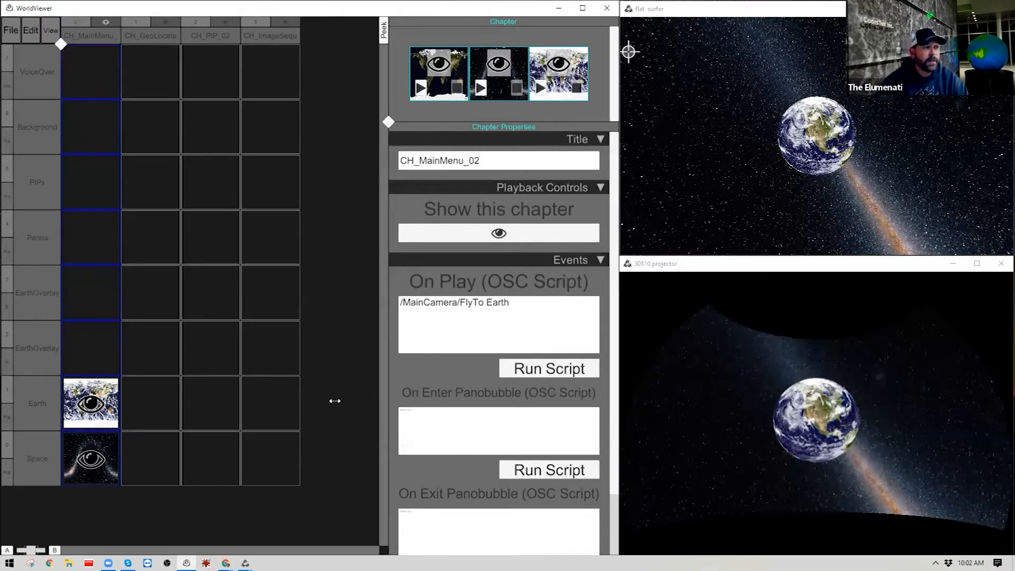
Add "/MainCamera/SetRPM -.15" to the CH_MainMenu_02 chapter's On Play script and run it, previewing the camera rotation in the full view
click(521, 307)
click(521, 307)
key(Return)
text(/MainCamera/SetRPM -.15)
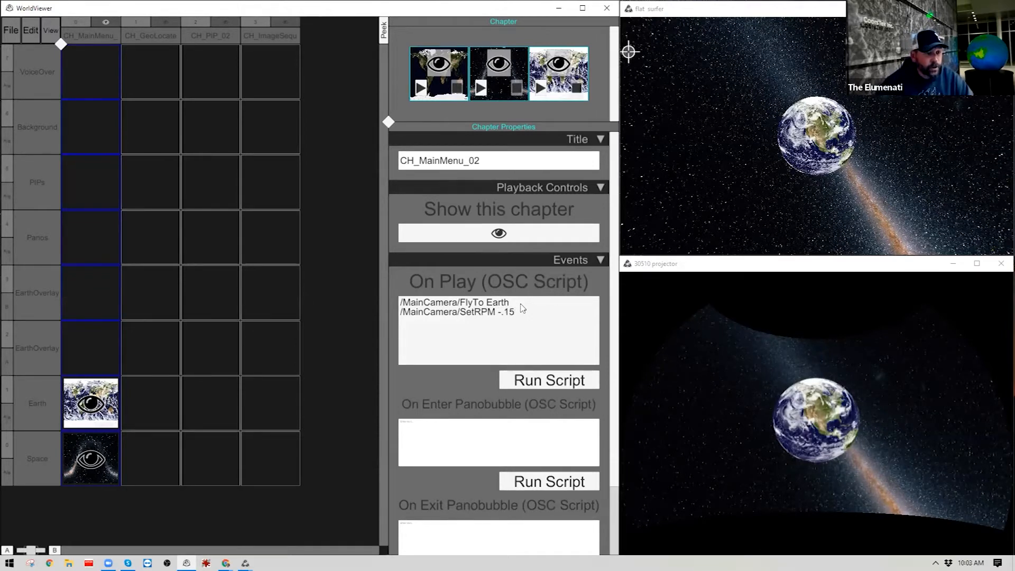
click(550, 378)
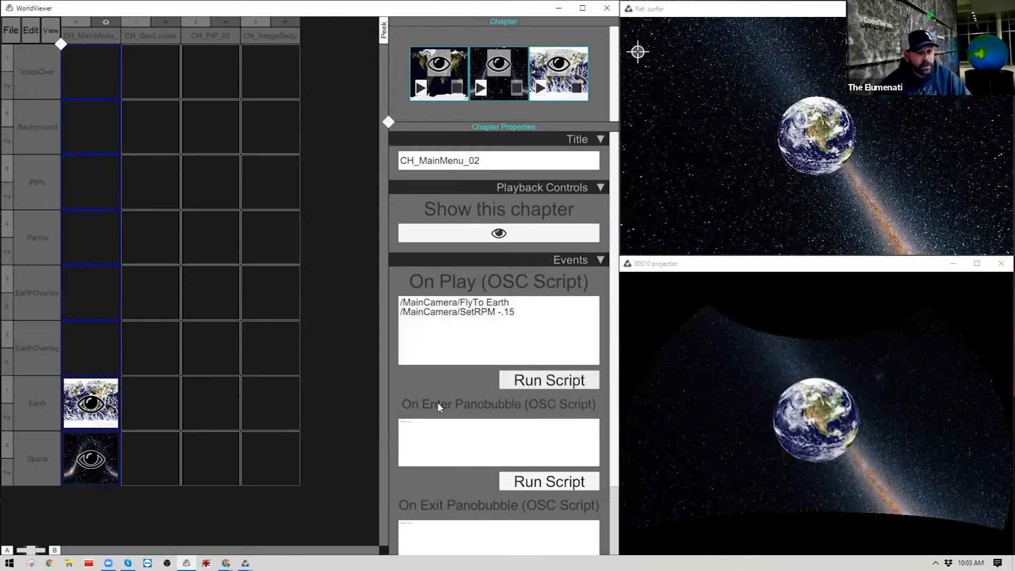
key(Tab)
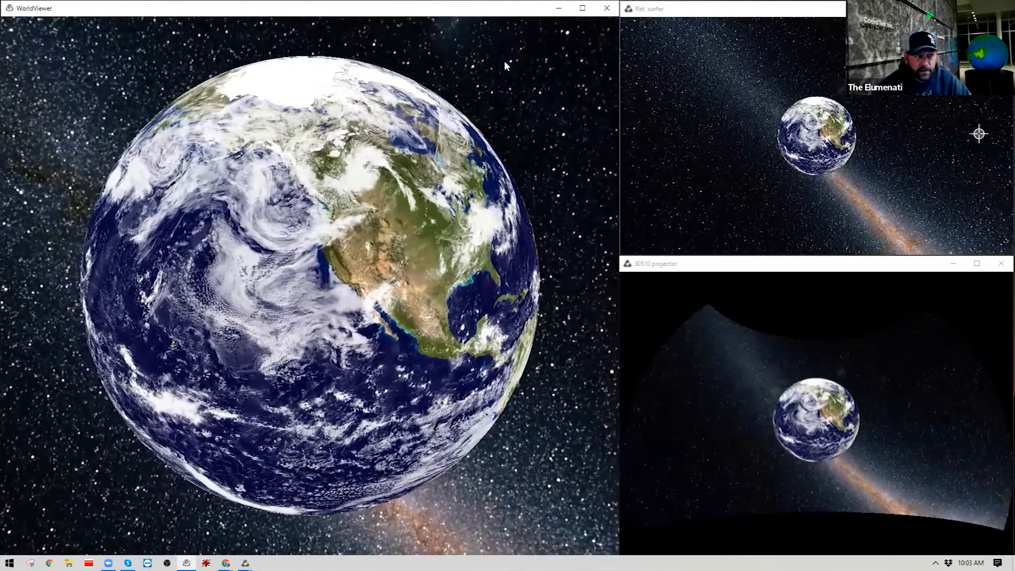
key(Tab)
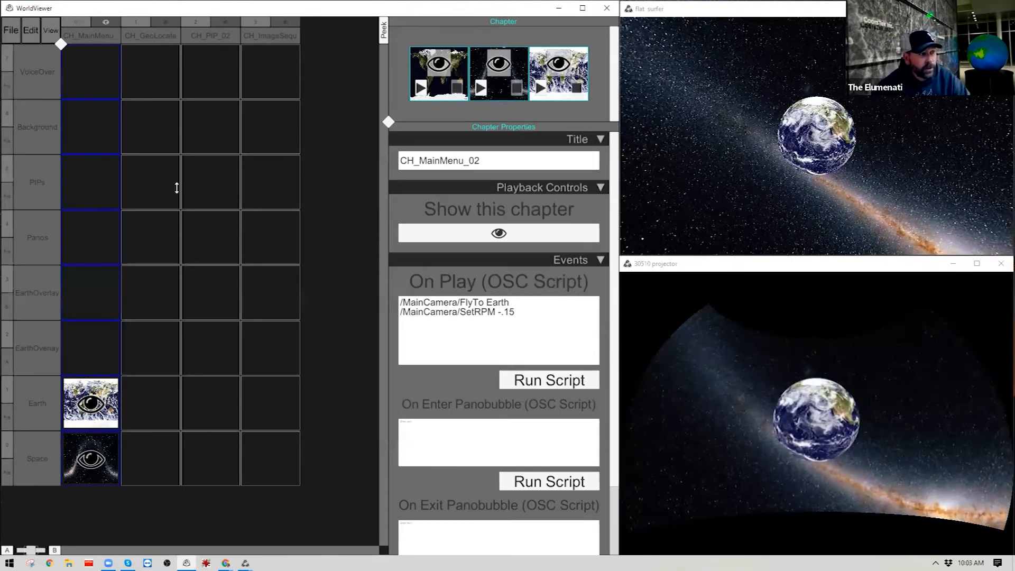
Show the CH_GeoLocate chapter and paste a link of the main menu's allsky-2mass clip into its Space cell
click(164, 21)
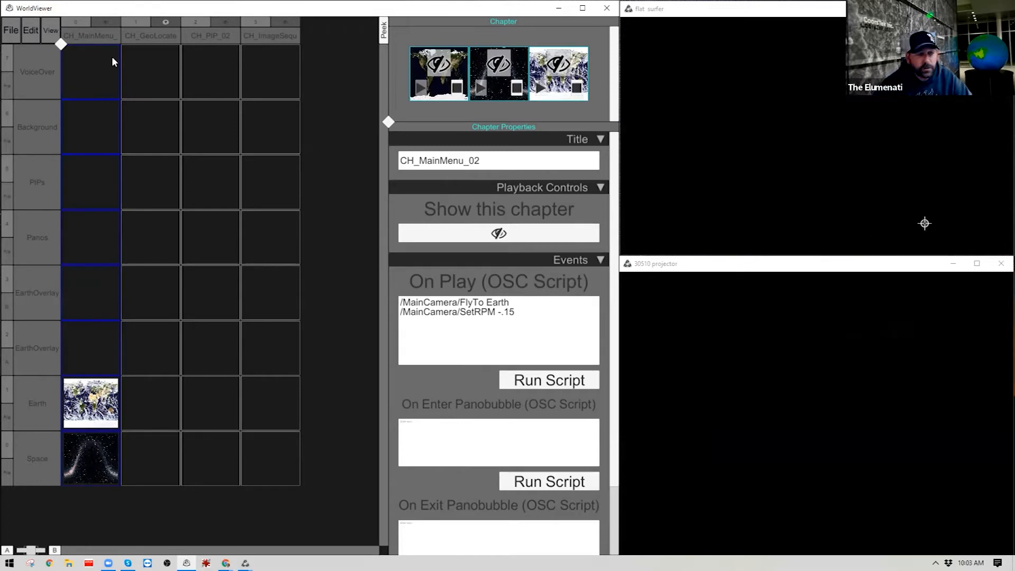
click(97, 462)
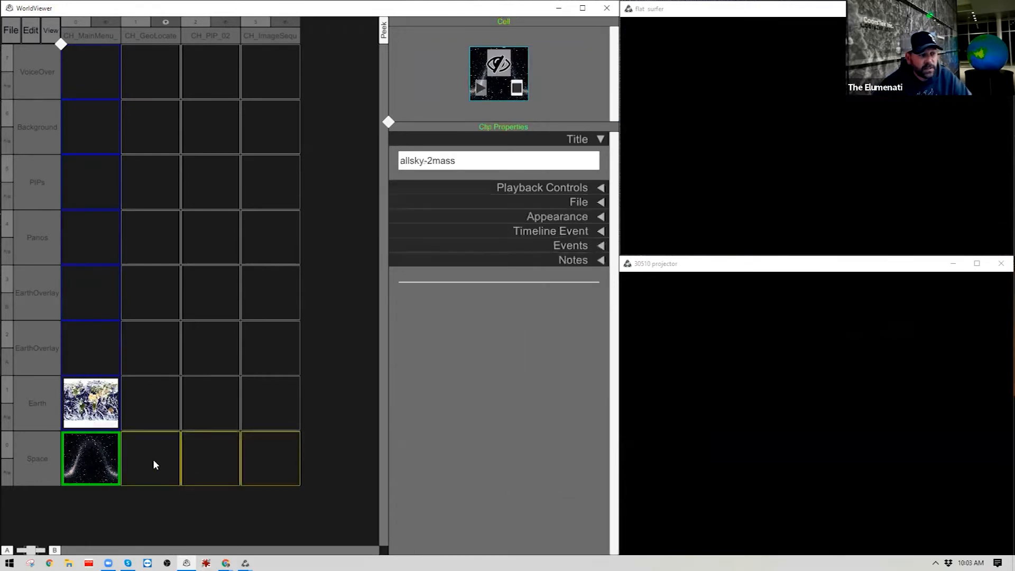
click(156, 461)
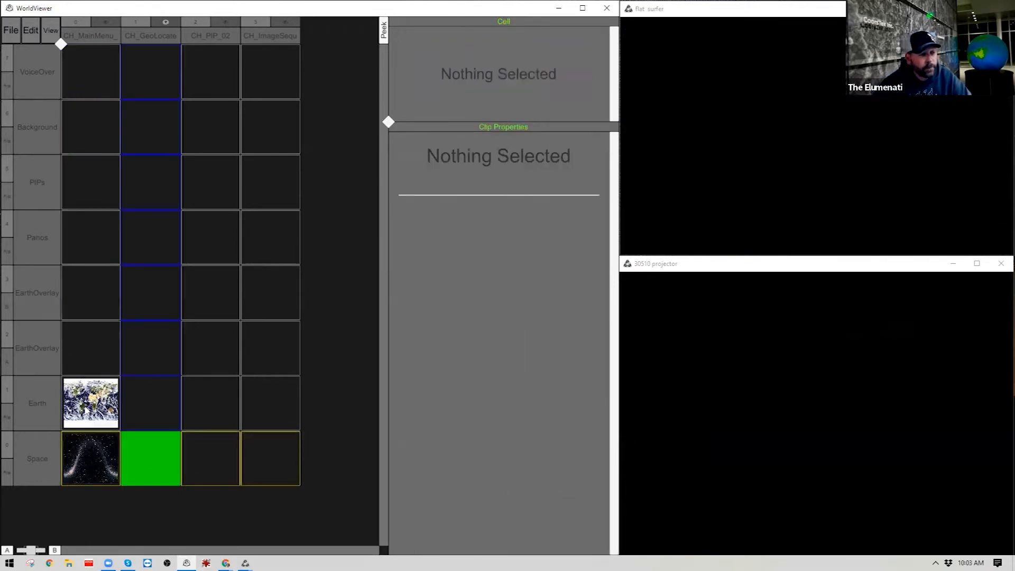
click(107, 408)
click(153, 400)
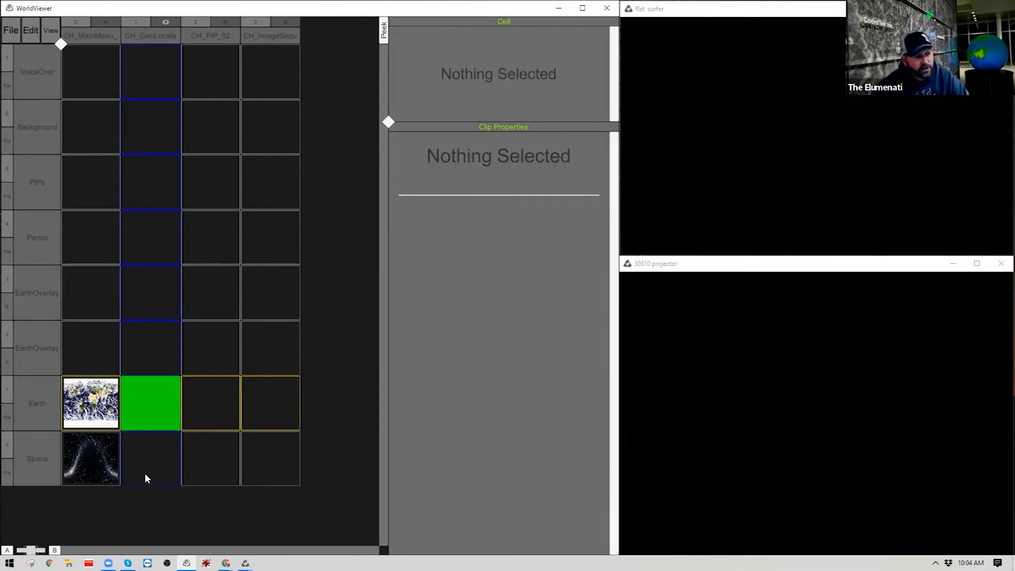
right_click(153, 459)
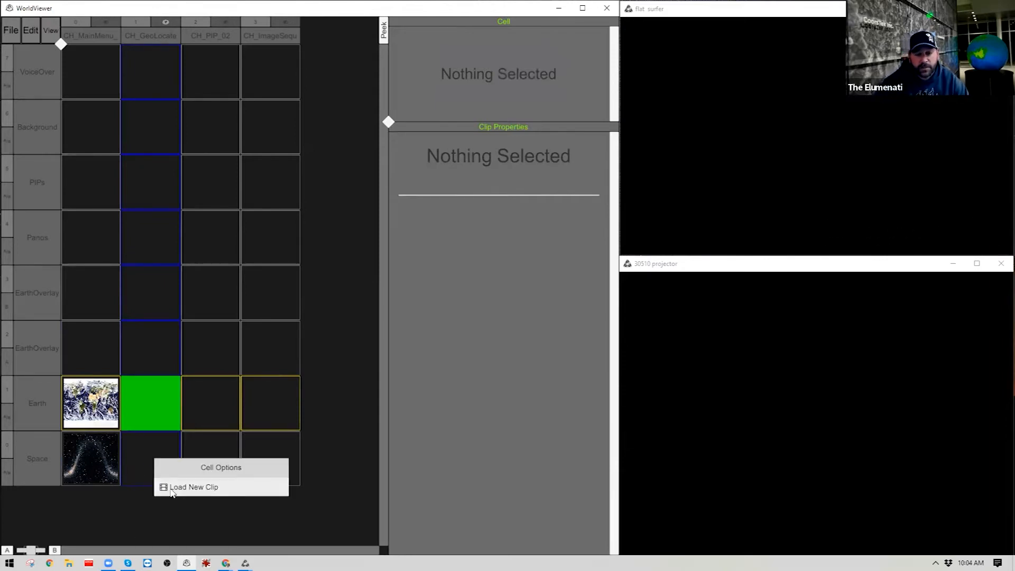
click(97, 460)
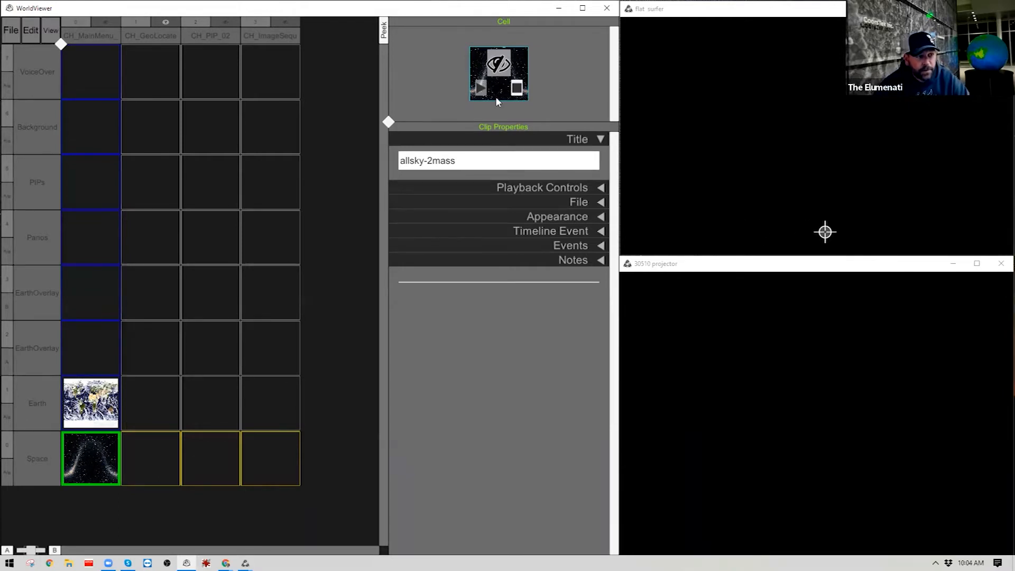
right_click(151, 453)
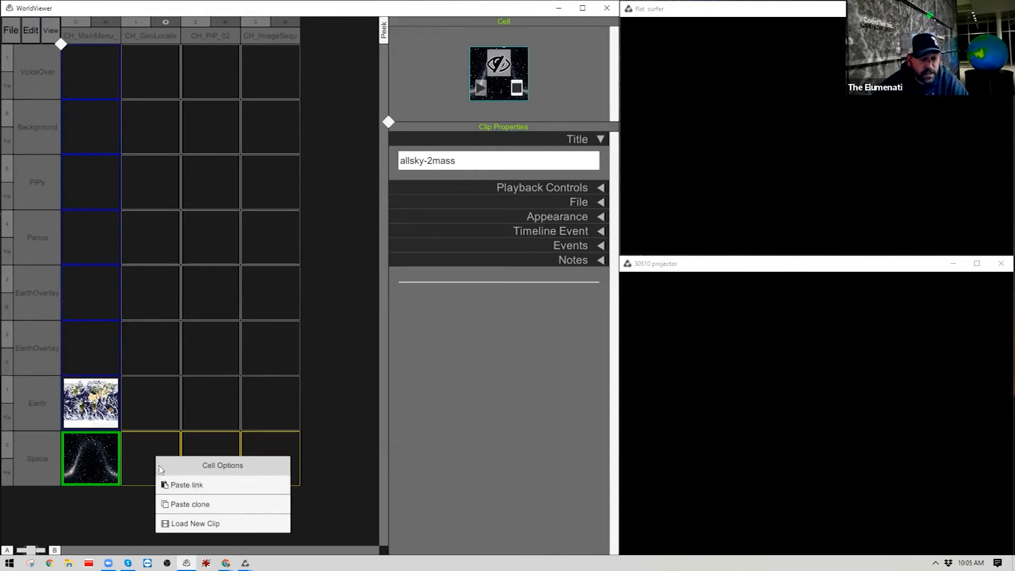
click(187, 485)
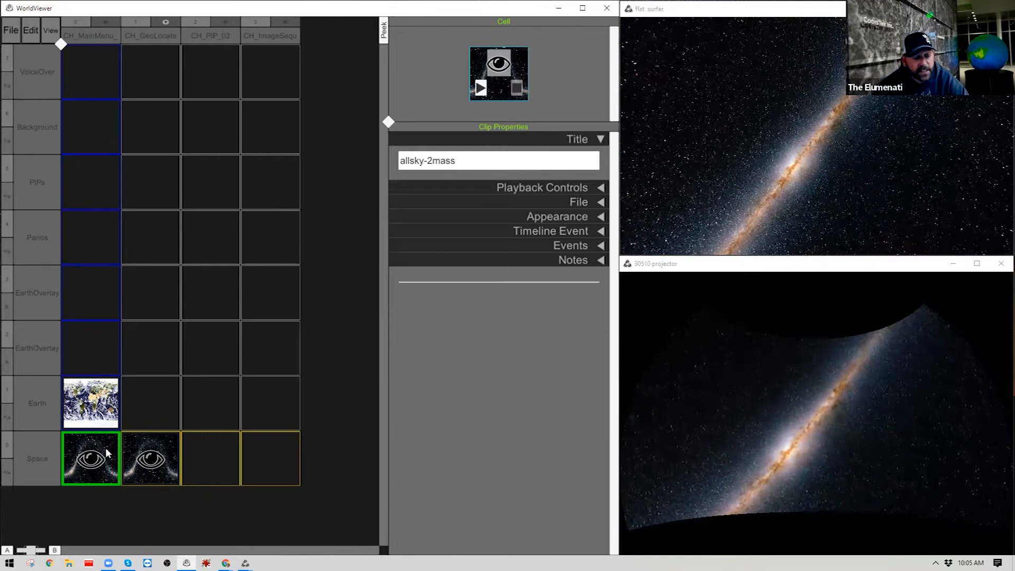
Paste a clone of the main menu's Blue_Marble_4096 clip into the CH_GeoLocate chapter's Earth cell
click(100, 407)
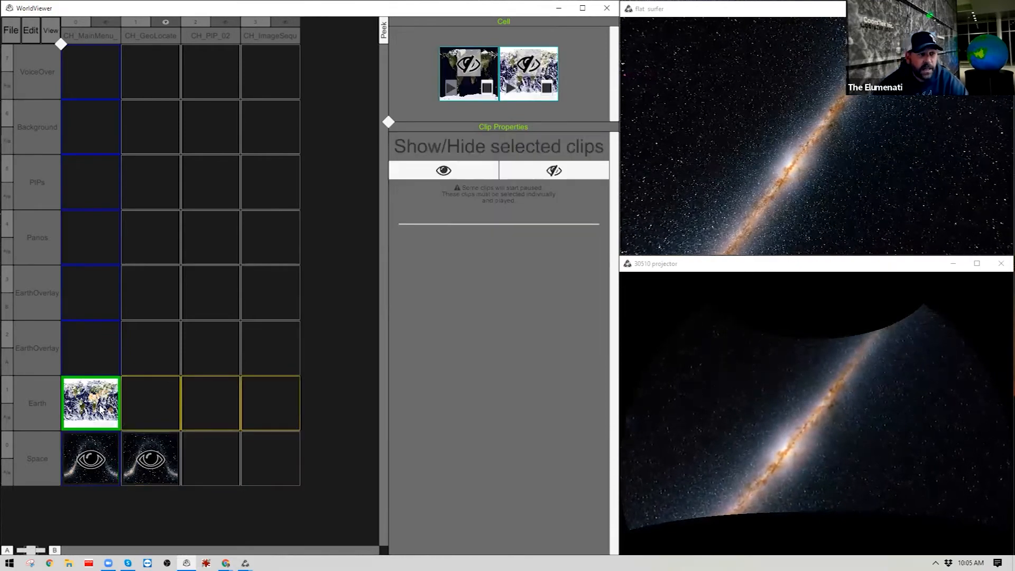
click(525, 91)
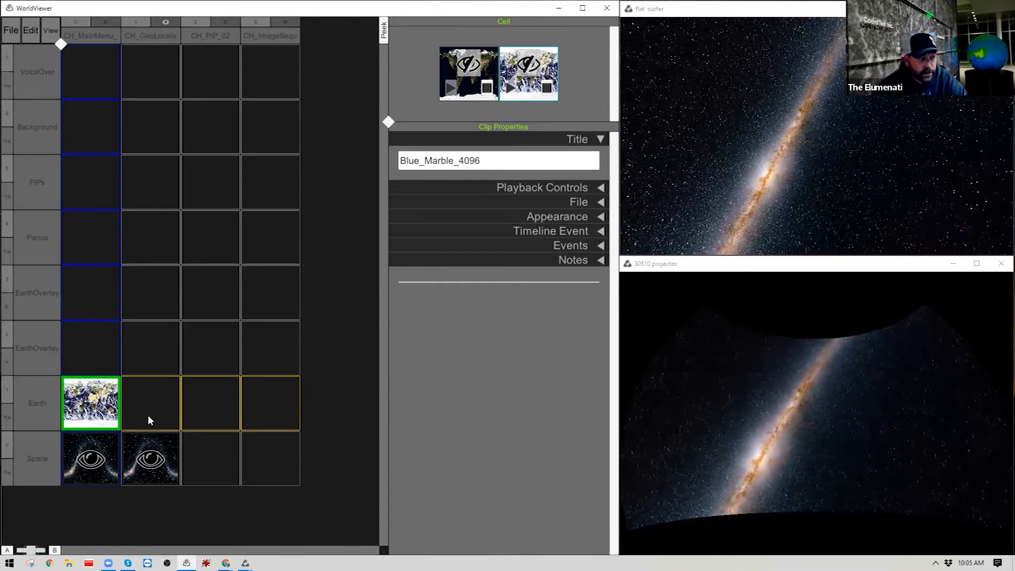
right_click(156, 403)
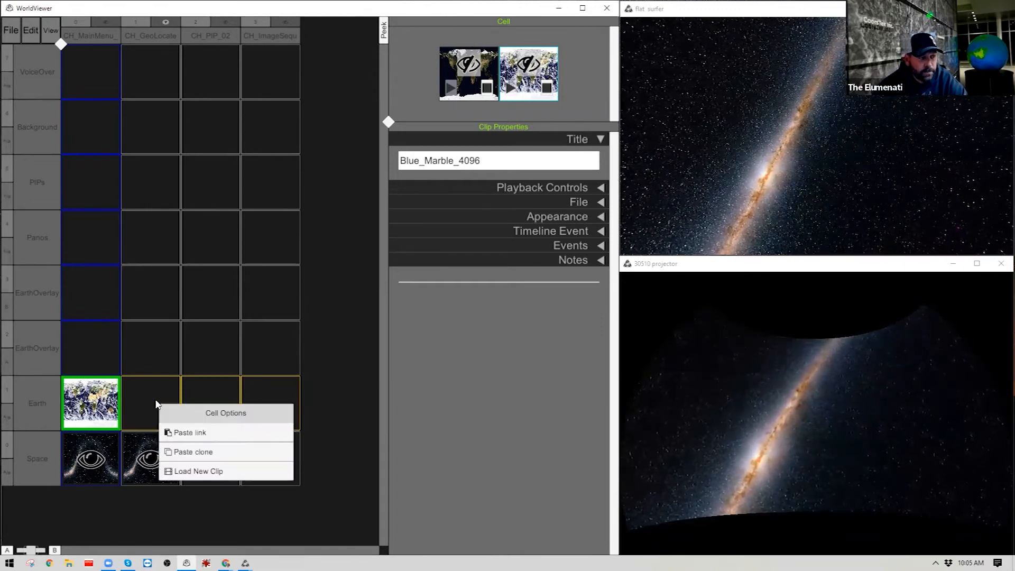
click(183, 452)
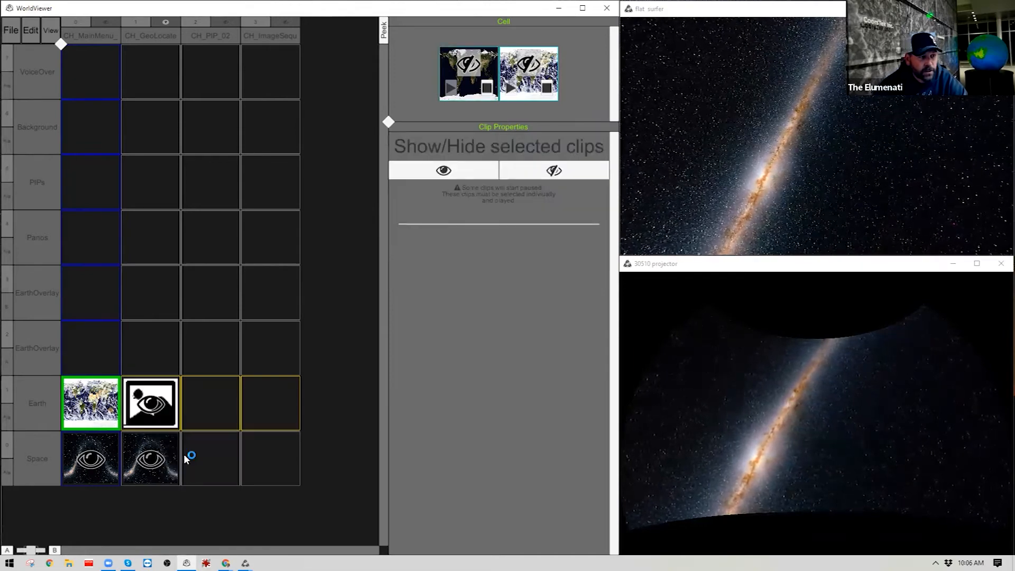
Compare the cloned Blue Marble clip's title with the titles of the linked star map clips in both chapters
click(168, 415)
click(491, 164)
click(490, 164)
drag(479, 165, 489, 165)
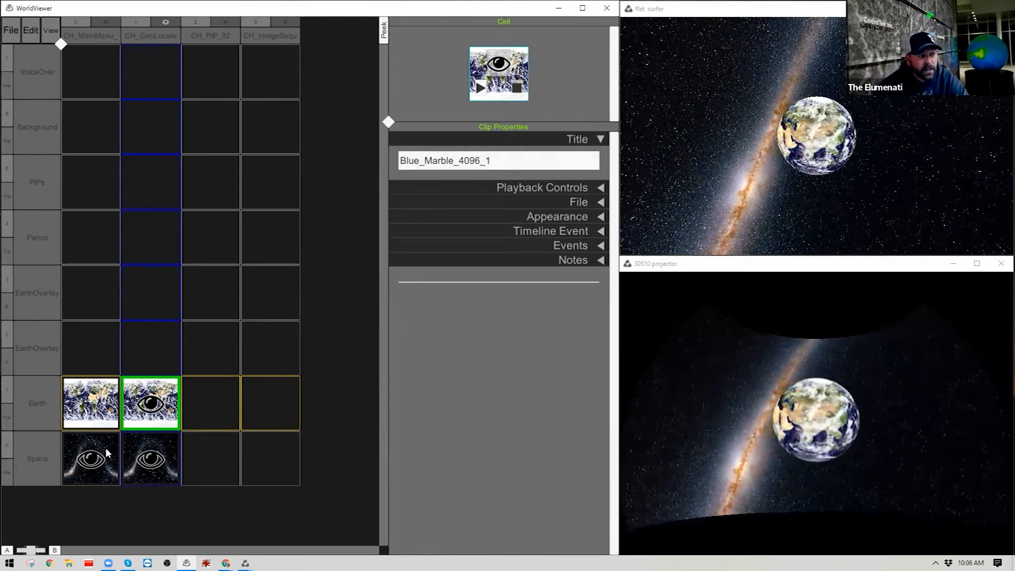
click(98, 463)
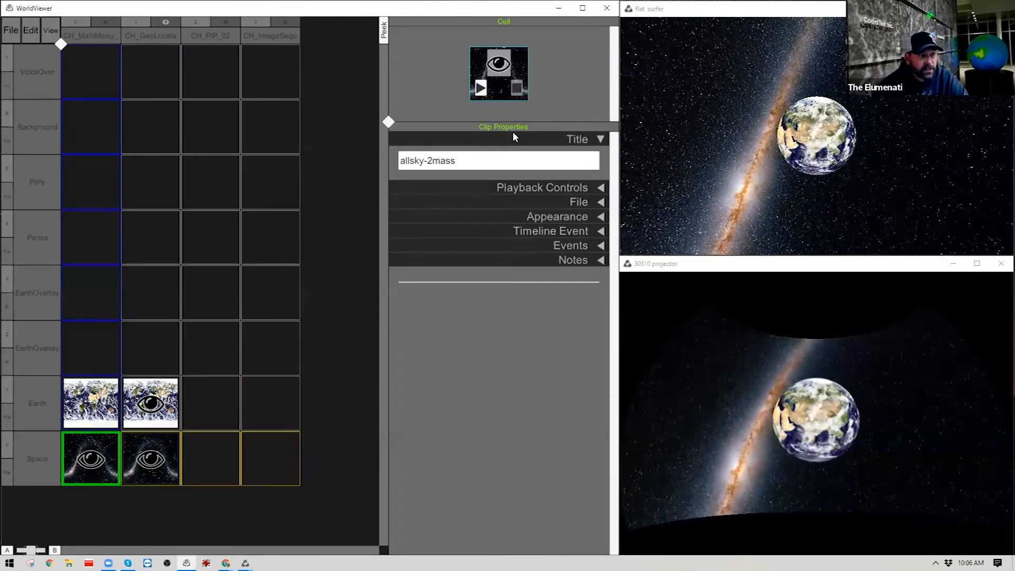
click(464, 163)
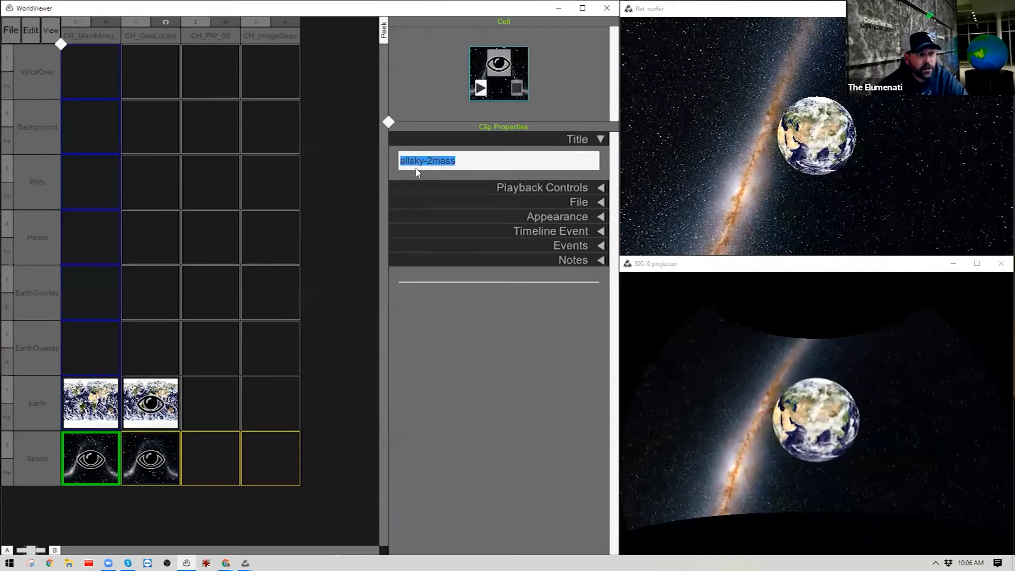
click(163, 447)
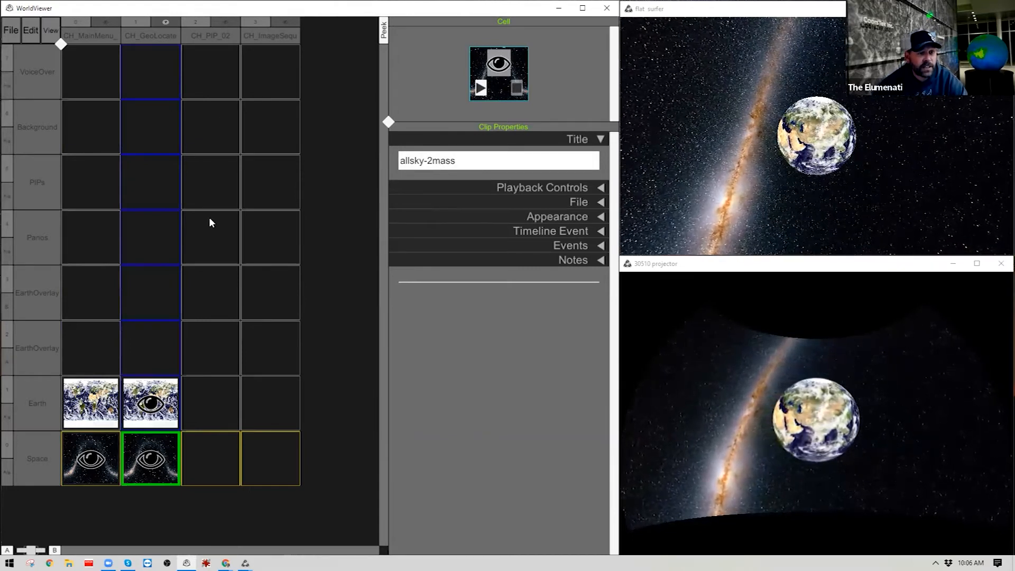
click(96, 460)
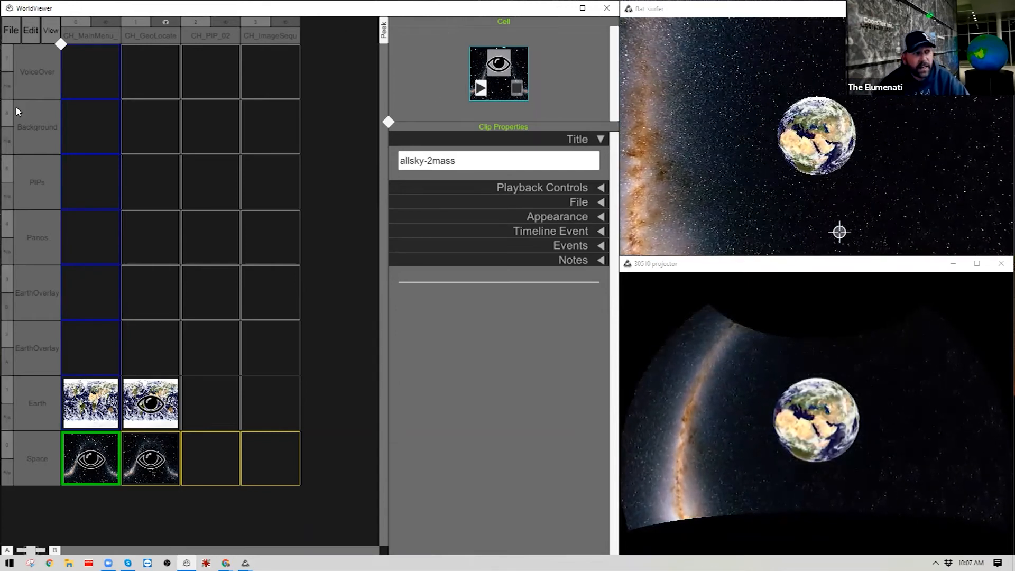
Save the composition under the new name WorldViewer_Training_Series in the Compositions folder
click(8, 30)
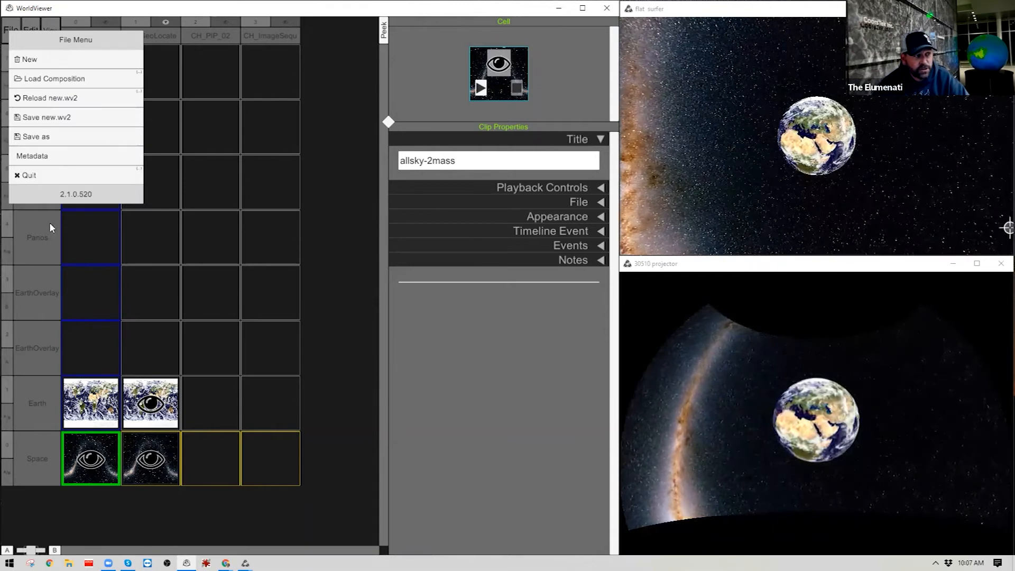
click(45, 137)
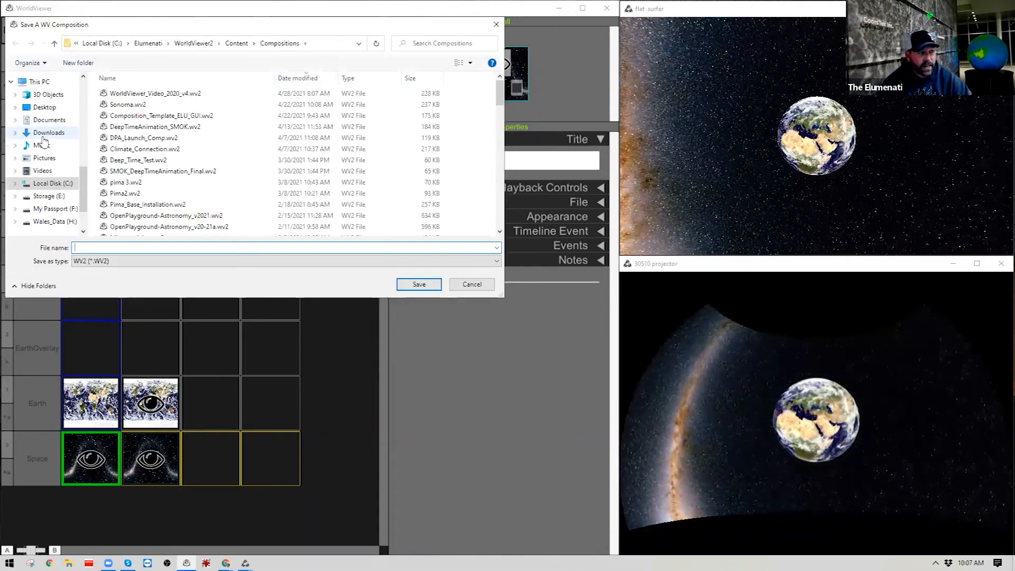
text(Wolr)
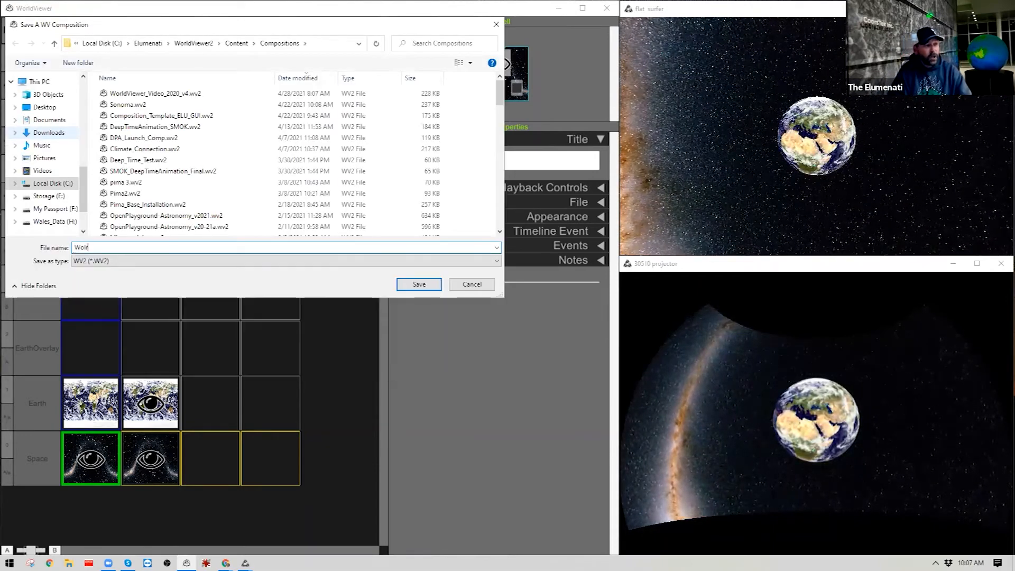
key(BackSpace)
key(BackSpace)
text(rldView)
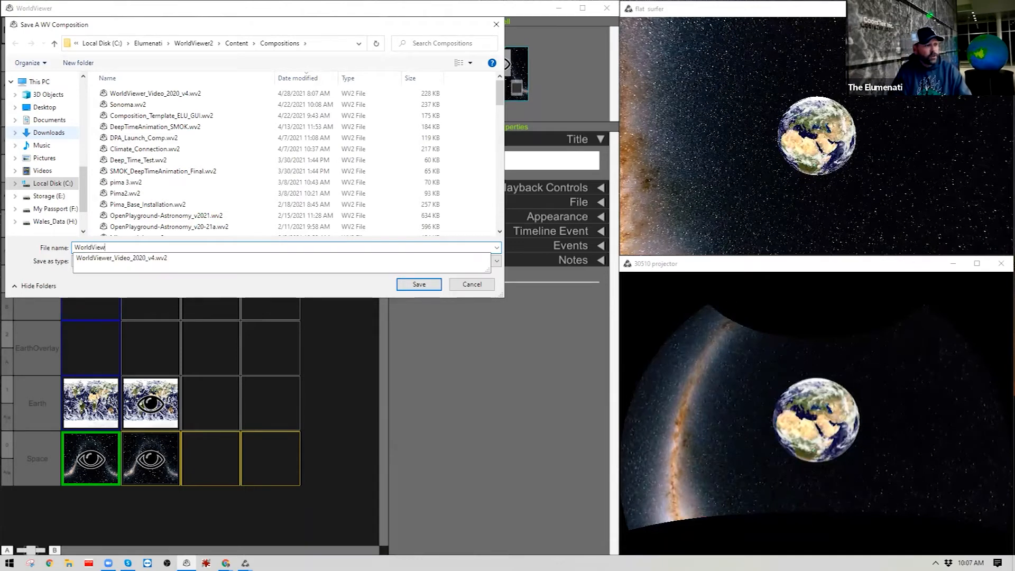
text(er_Traini)
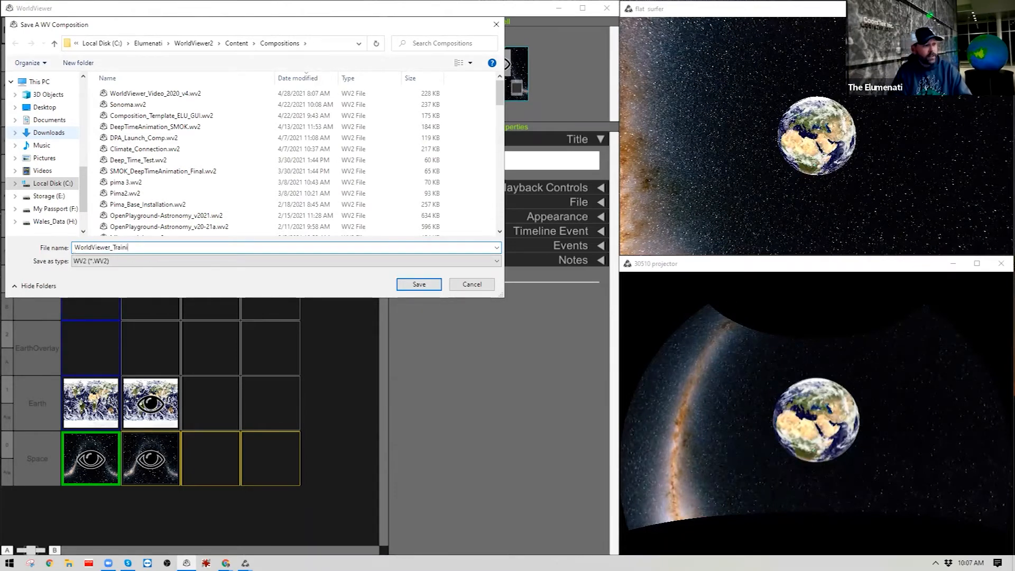
text(ng)
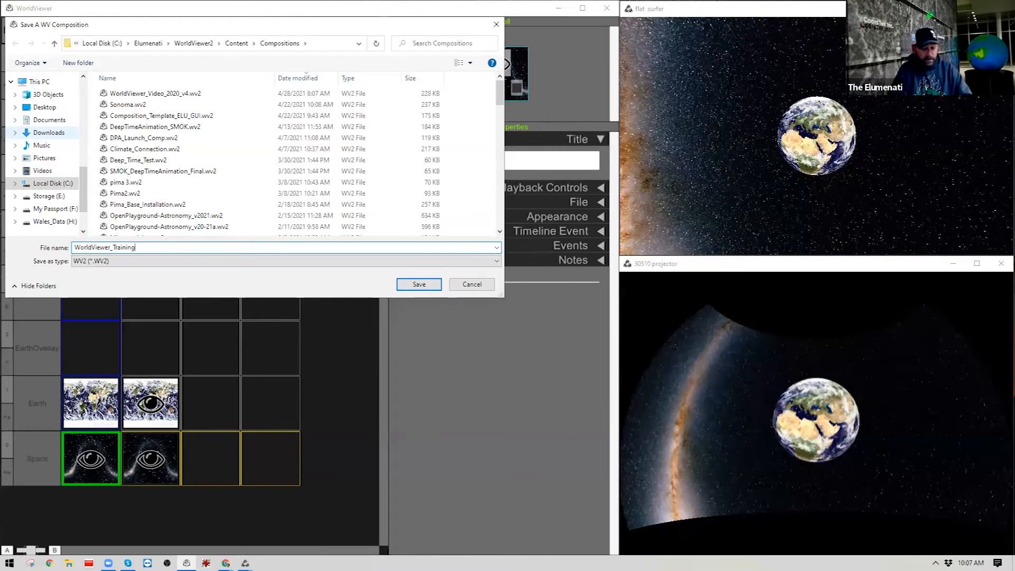
text(_Series)
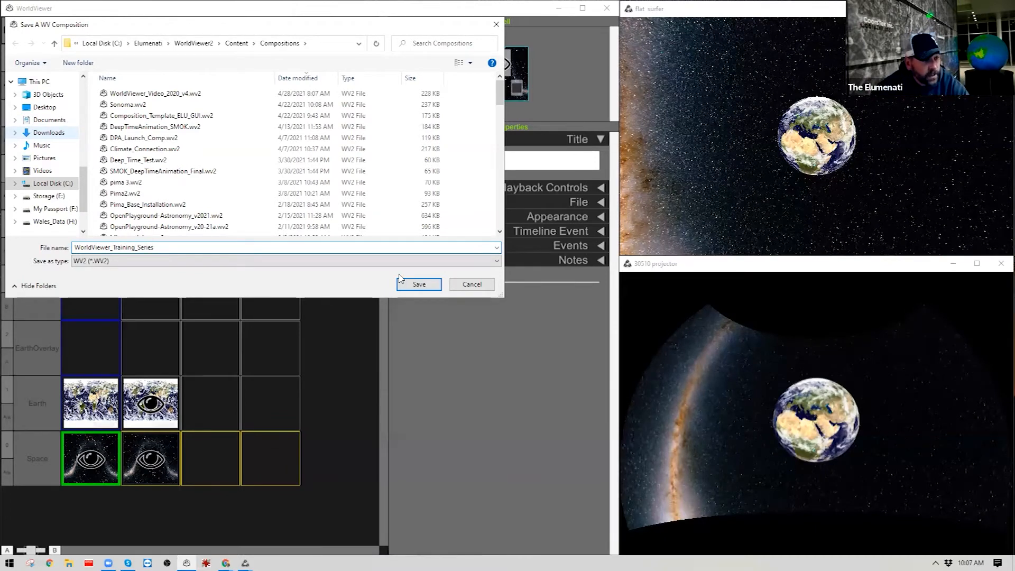
click(418, 284)
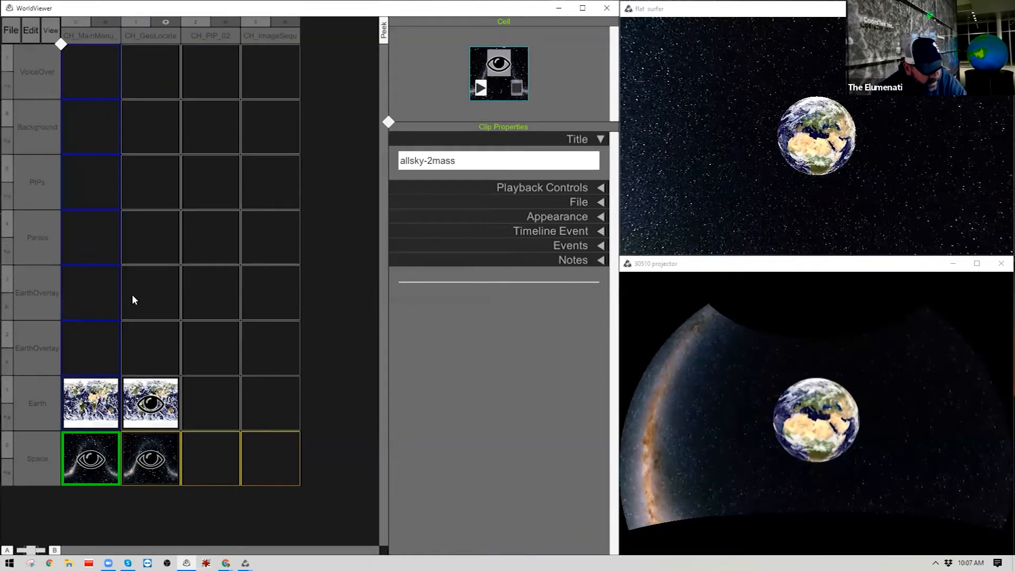
Delete the linked allsky-2mass clip from the whole composition, and reload WorldViewer_Training_Series.wv2 to restore it
right_click(150, 445)
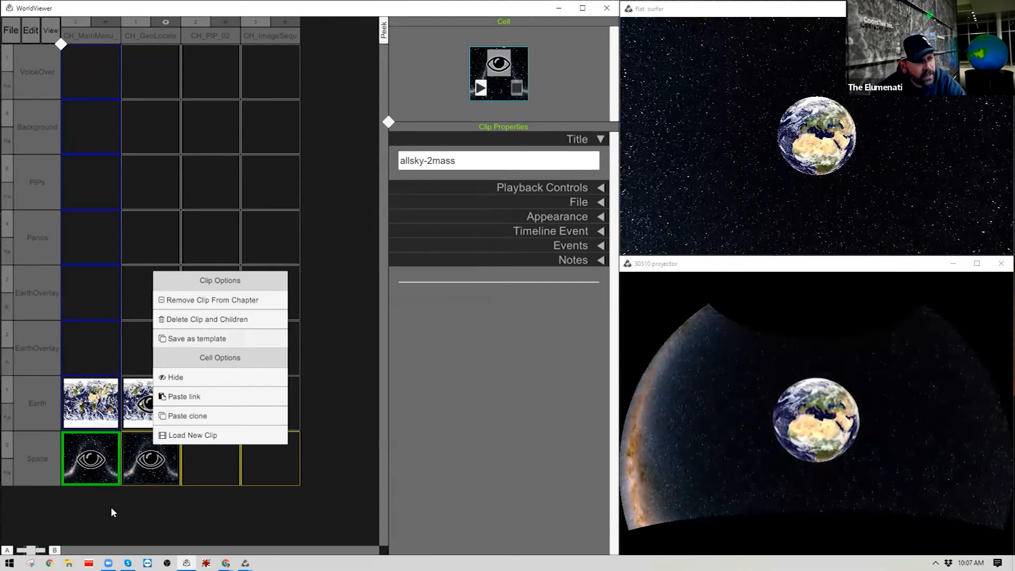
right_click(507, 99)
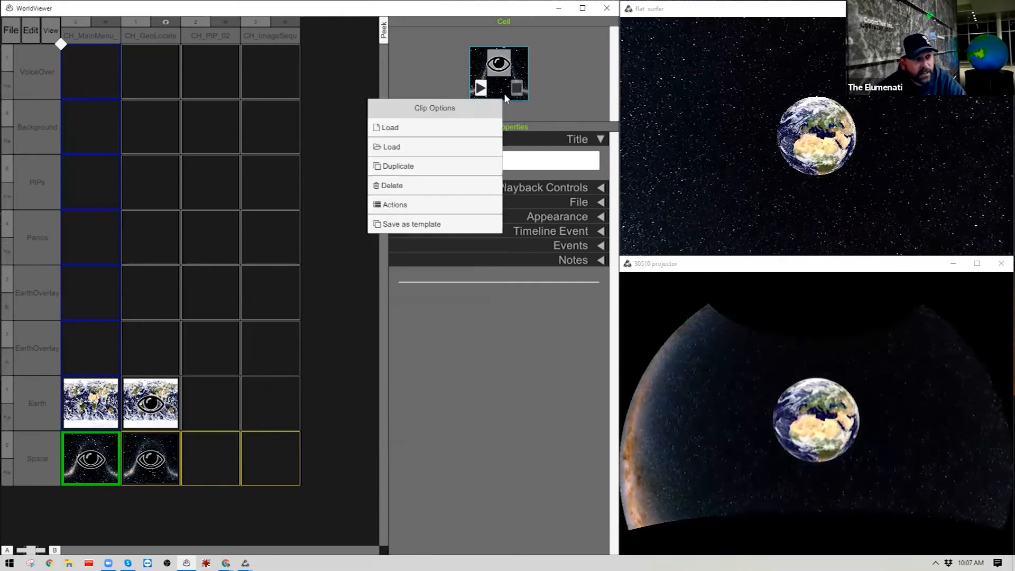
click(415, 189)
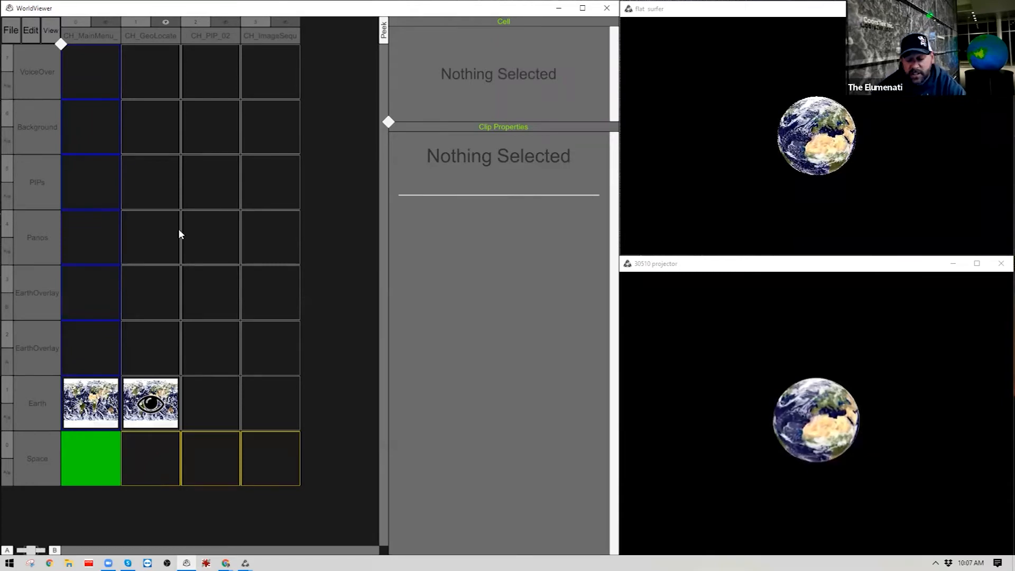
click(14, 31)
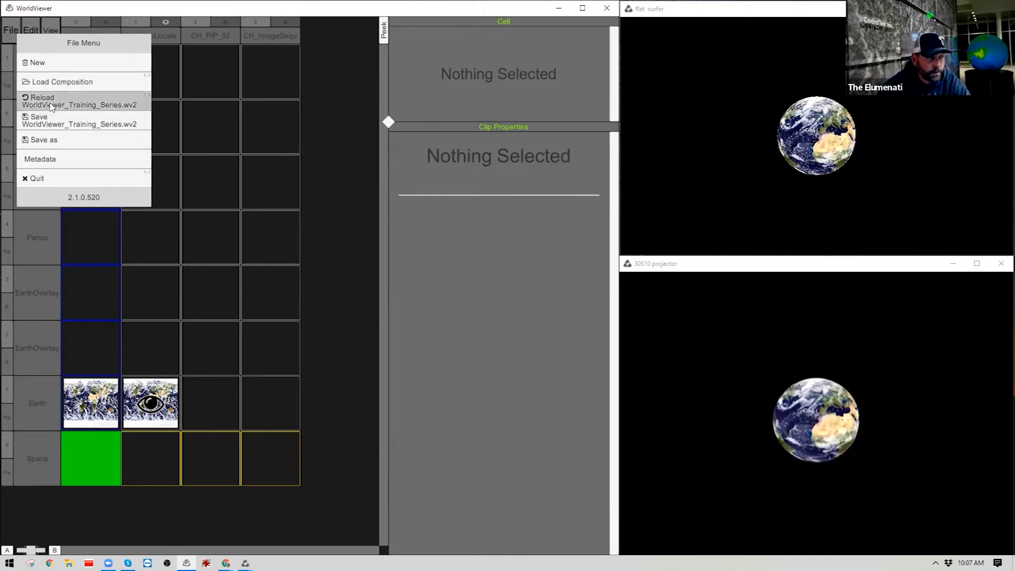
click(79, 100)
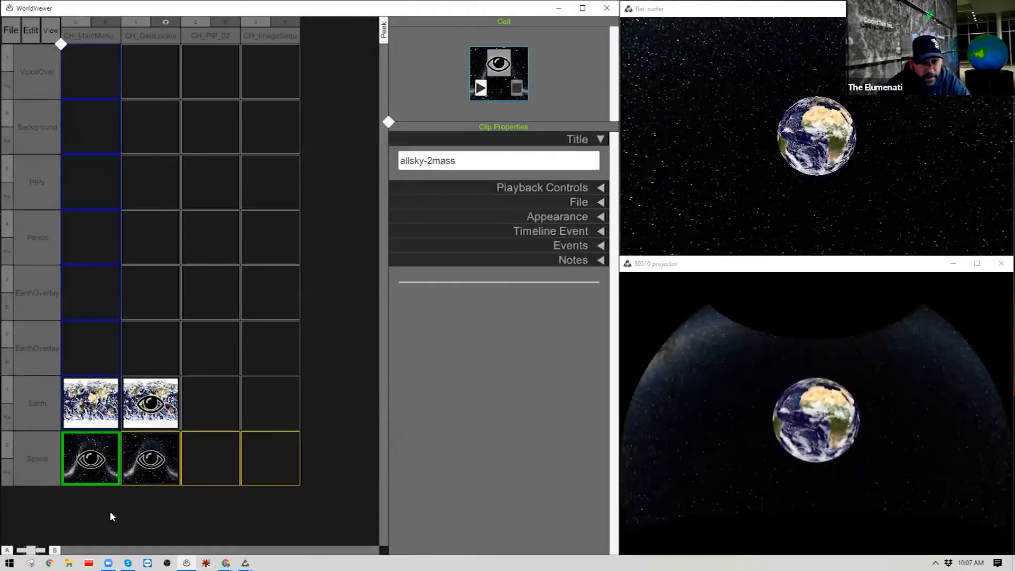
Remove the allsky-2mass clip from the CH_GeoLocate chapter only, and paste its link back into that chapter's Space cell
click(150, 455)
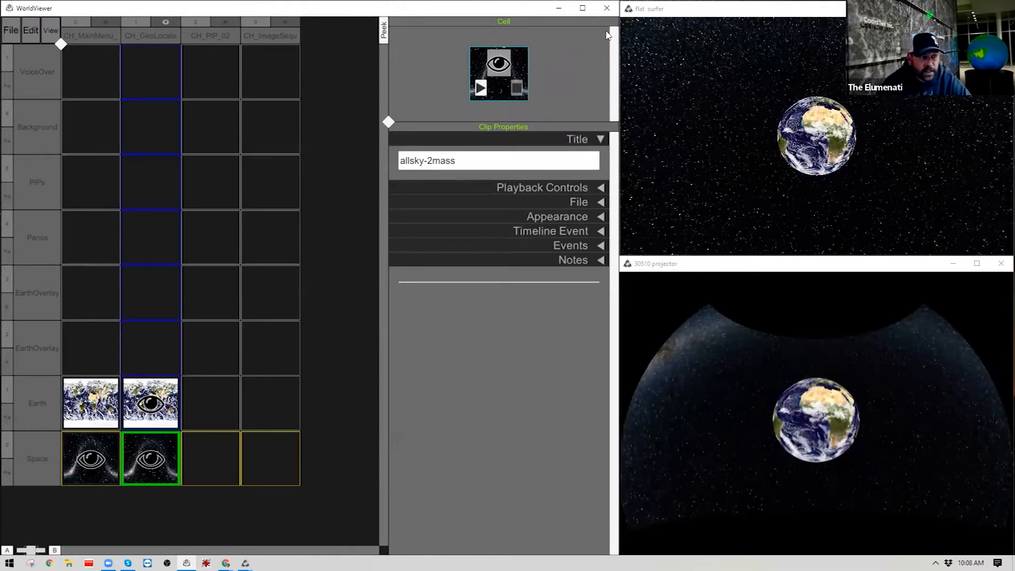
right_click(143, 465)
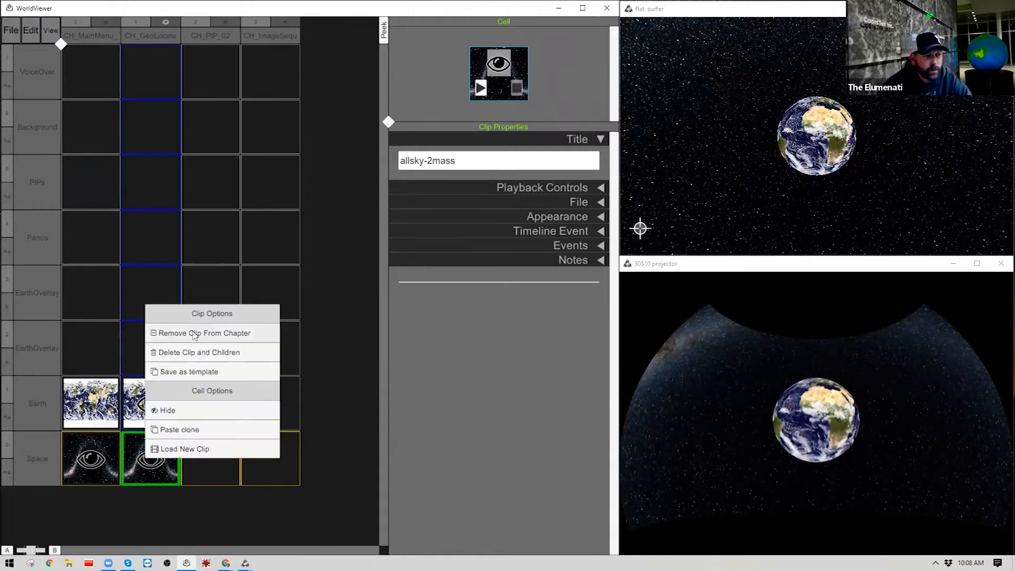
click(228, 333)
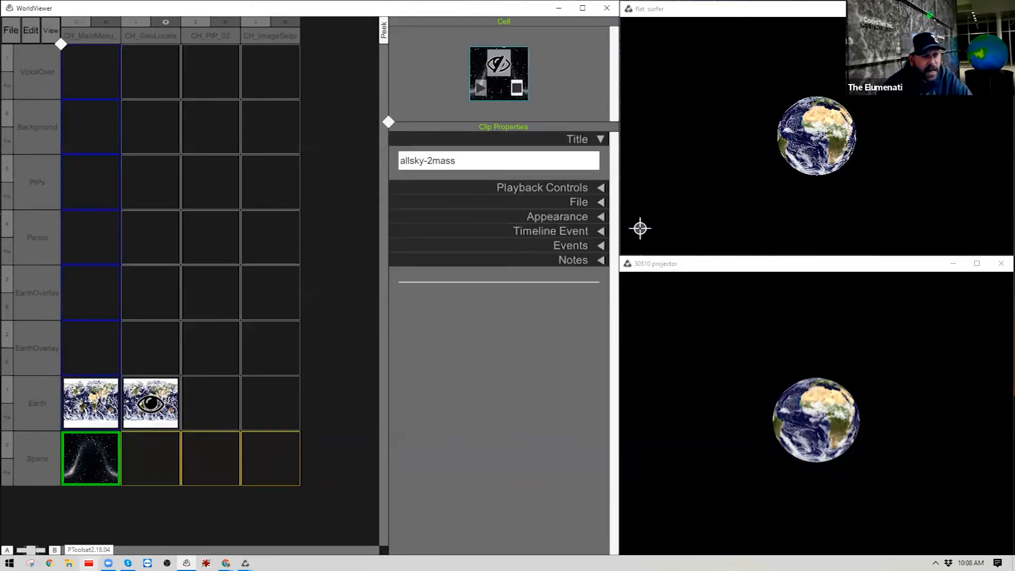
right_click(142, 452)
click(177, 479)
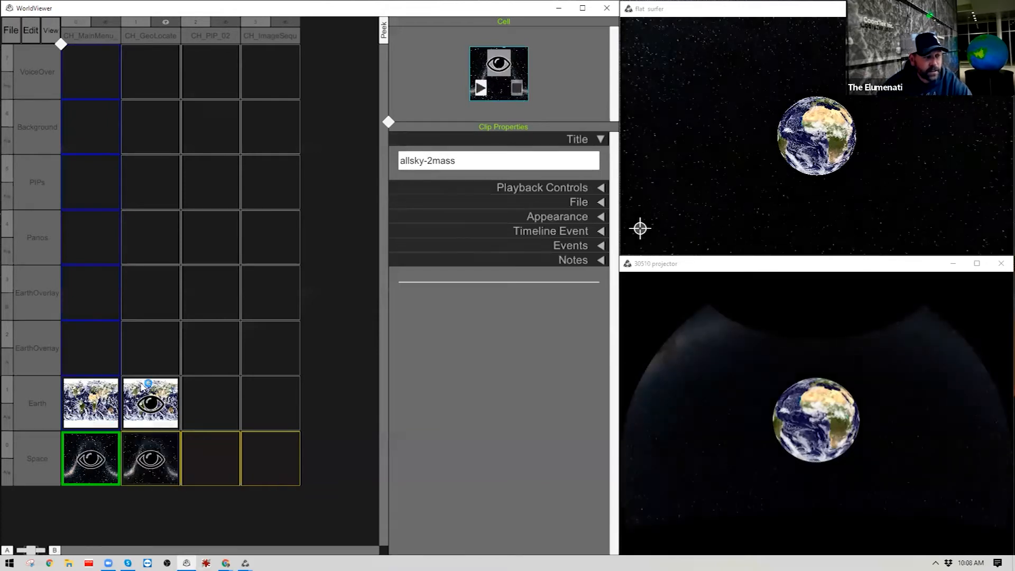
Select the Earth clips of both chapters together and examine the options offered for them compared with the linked star map
click(150, 390)
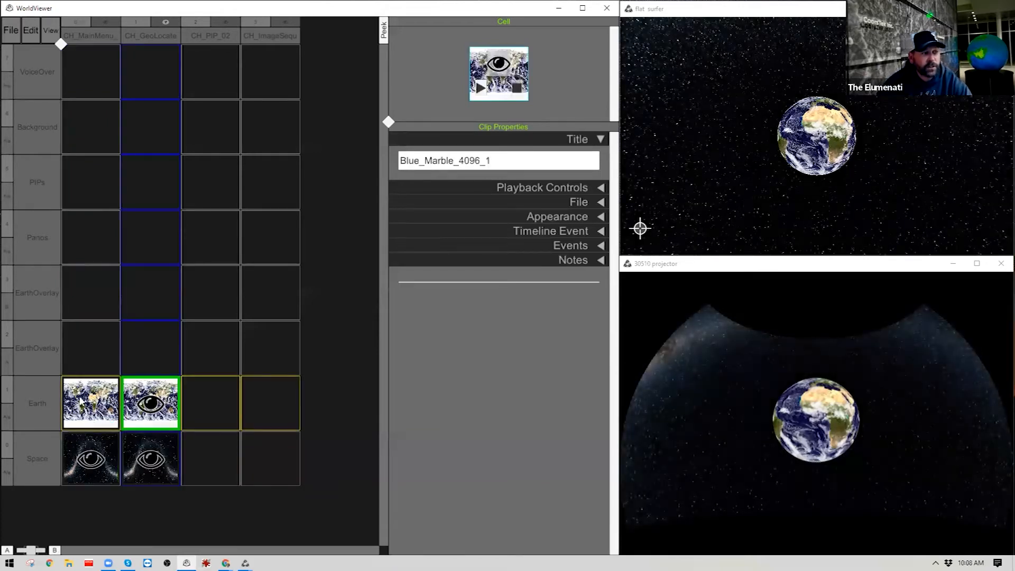
ctrl+click(81, 400)
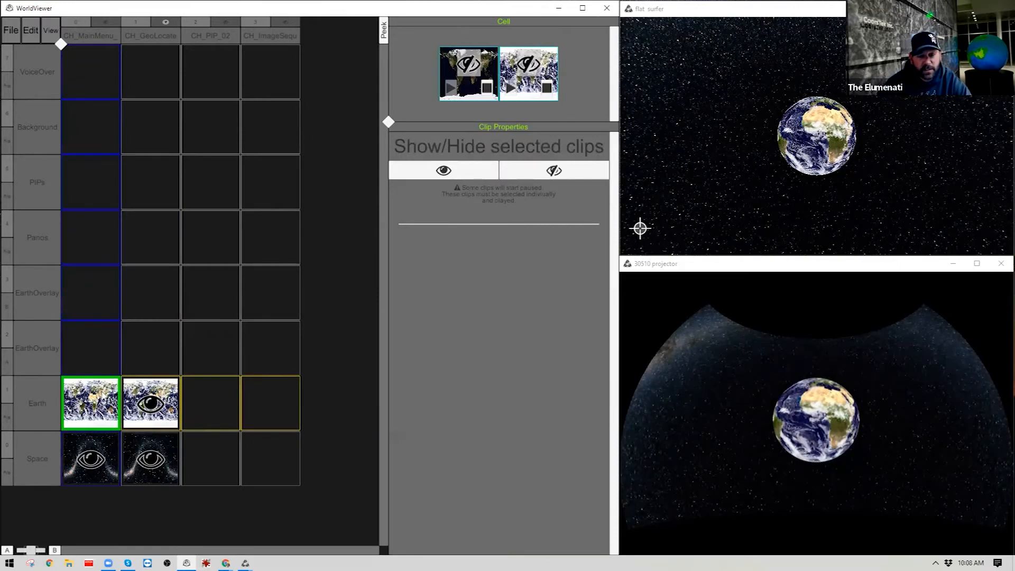
right_click(97, 407)
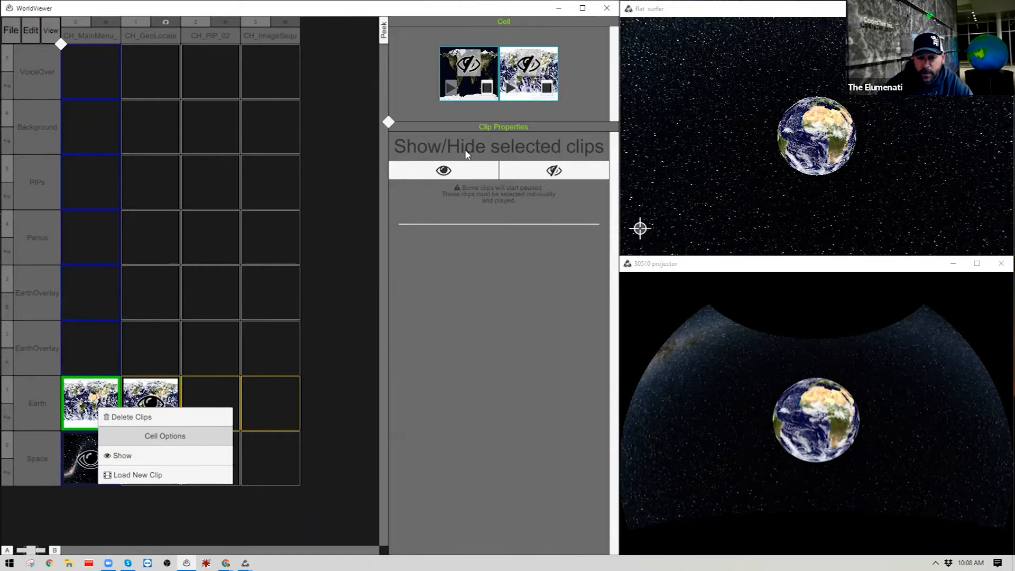
click(525, 96)
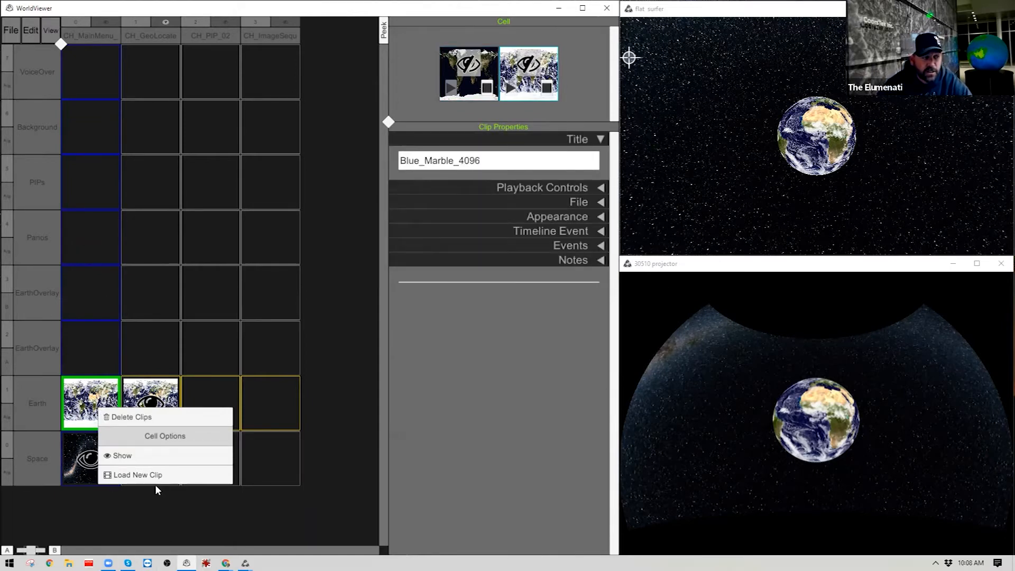
click(192, 344)
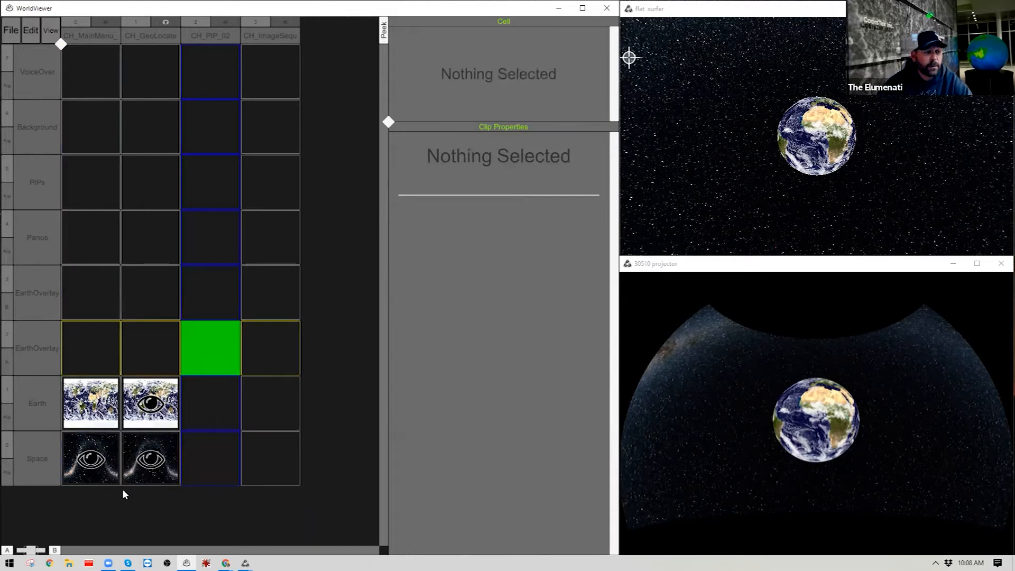
click(160, 471)
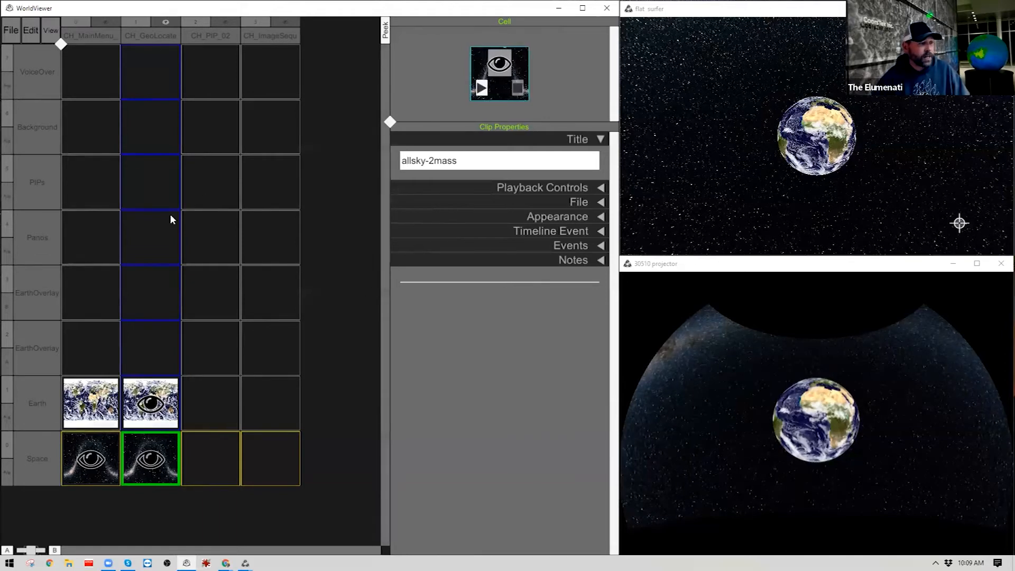
Load 360PlitviceLakesinWinterCroatia8K.mp4 from the Panos/4K_Videos folder into the CH_GeoLocate chapter's Panos cell as a Geolocated clip
click(146, 243)
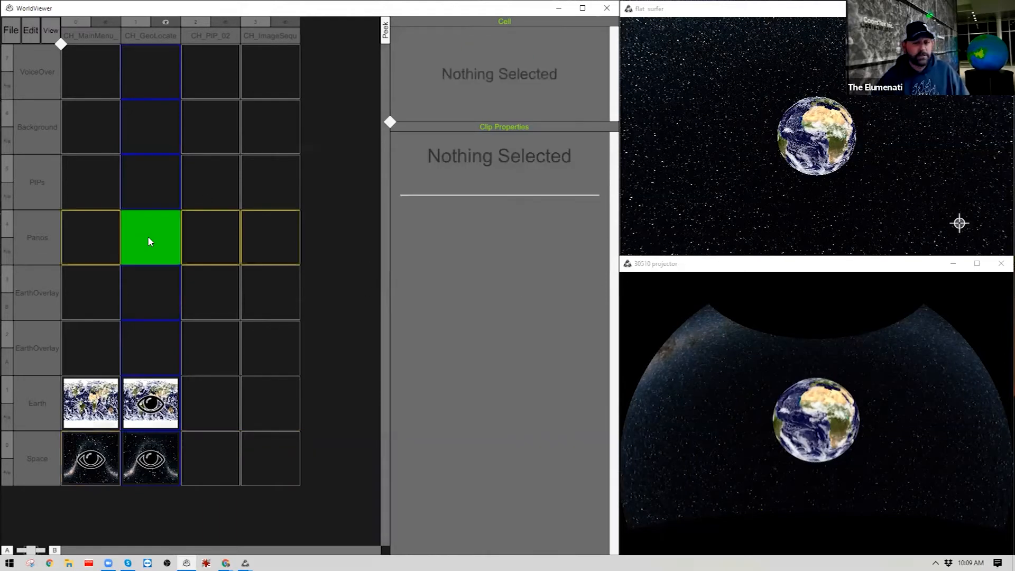
right_click(148, 242)
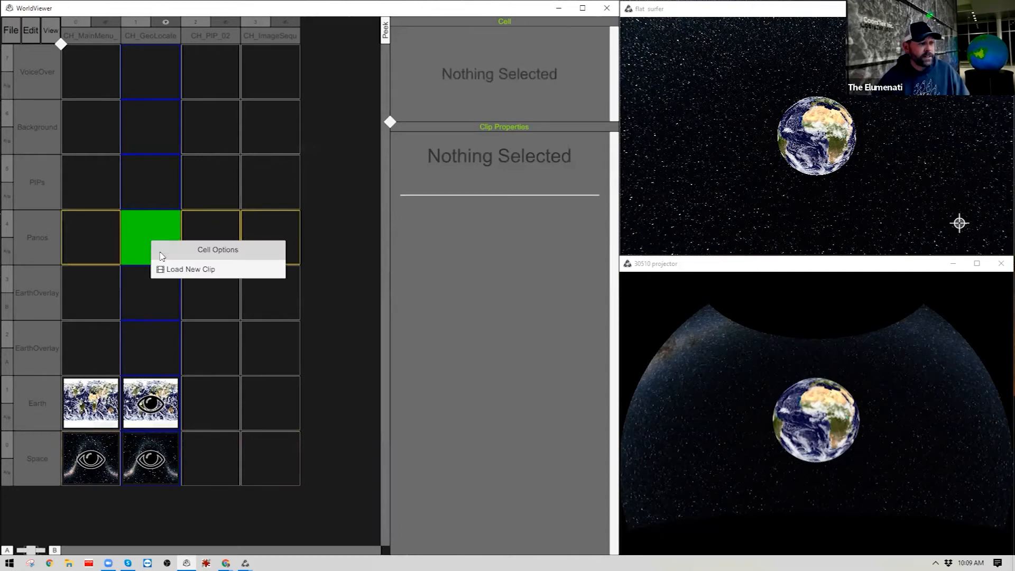
click(174, 269)
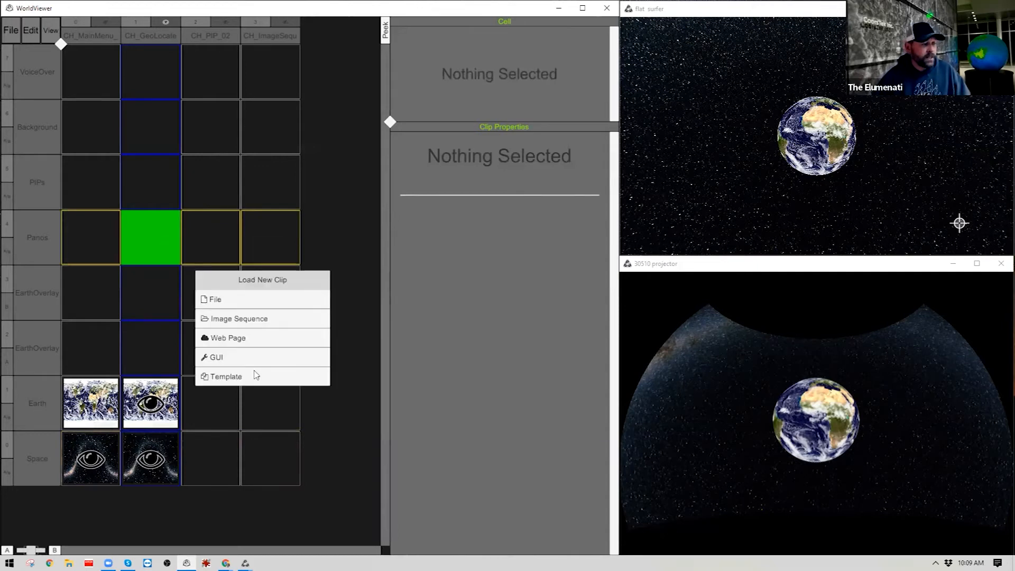
click(227, 304)
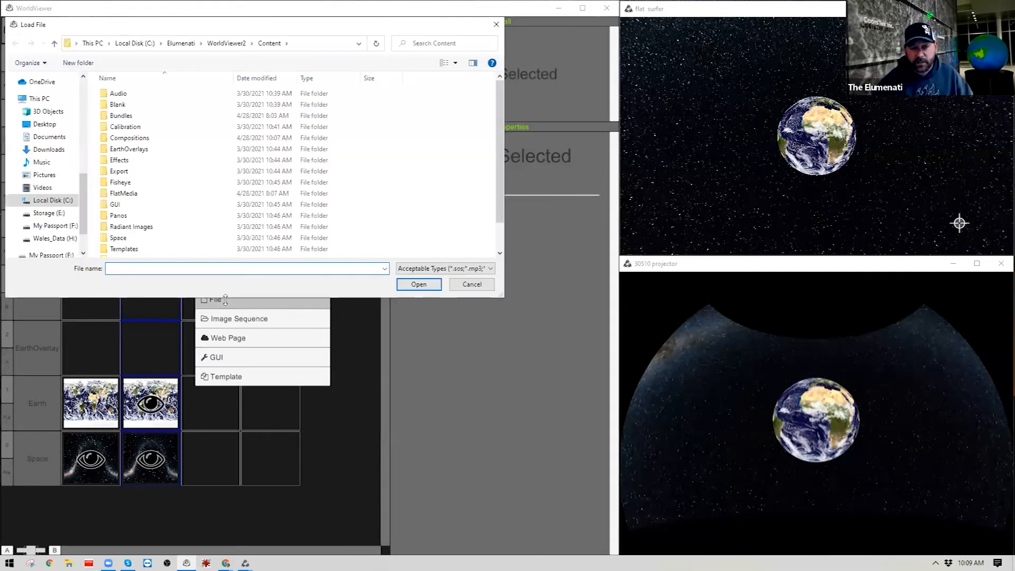
double_click(121, 216)
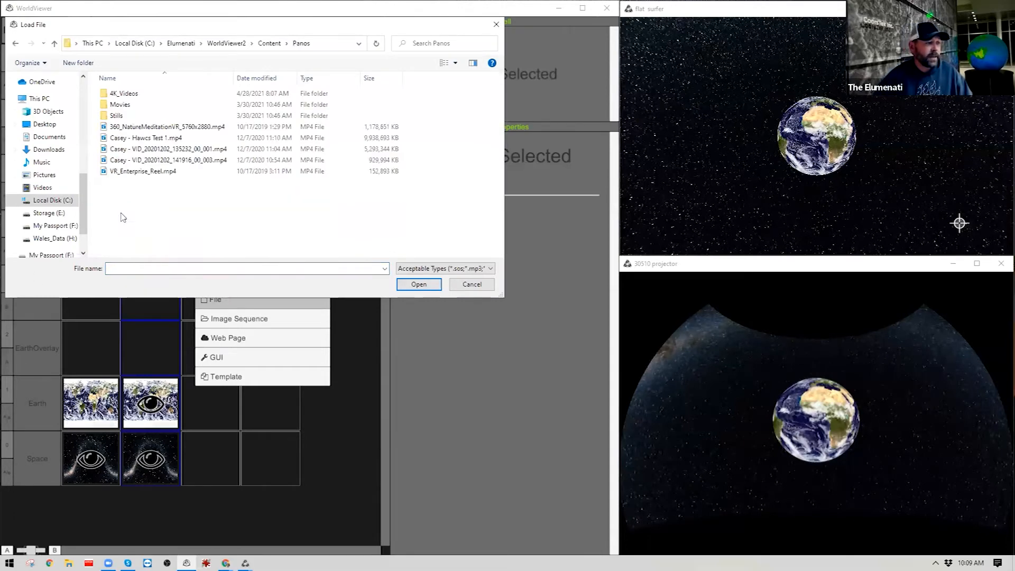
double_click(122, 93)
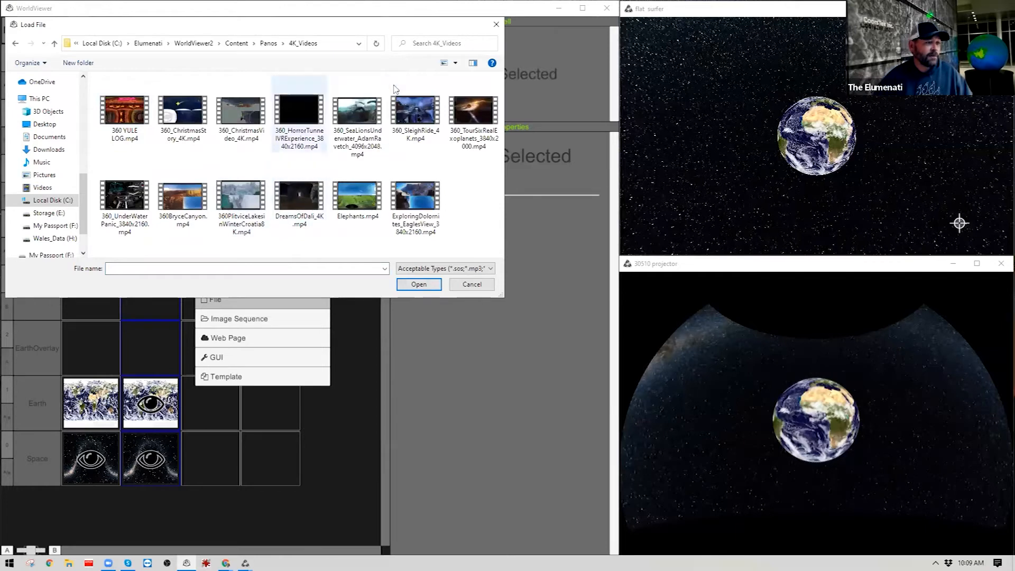
click(243, 225)
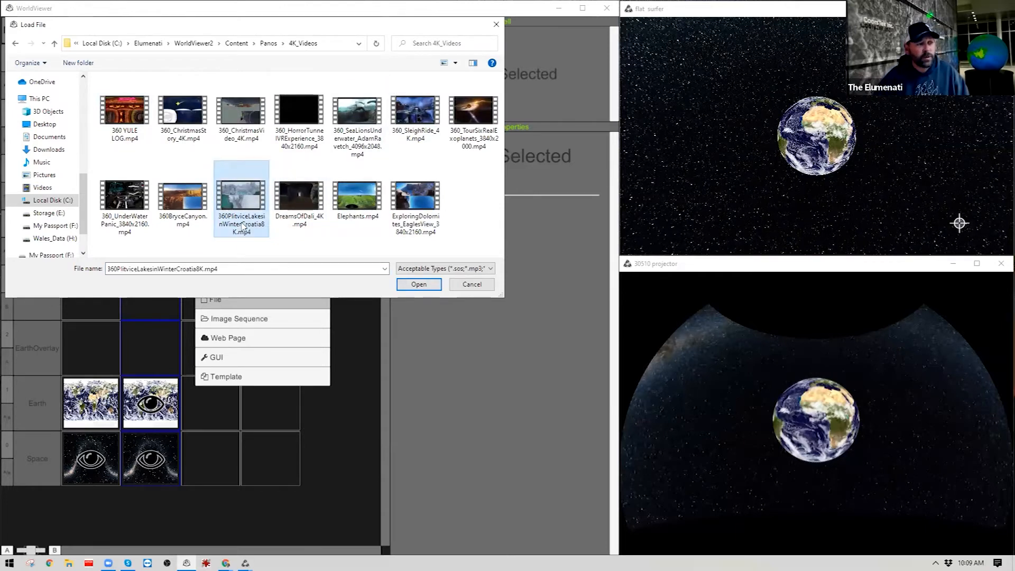
click(418, 284)
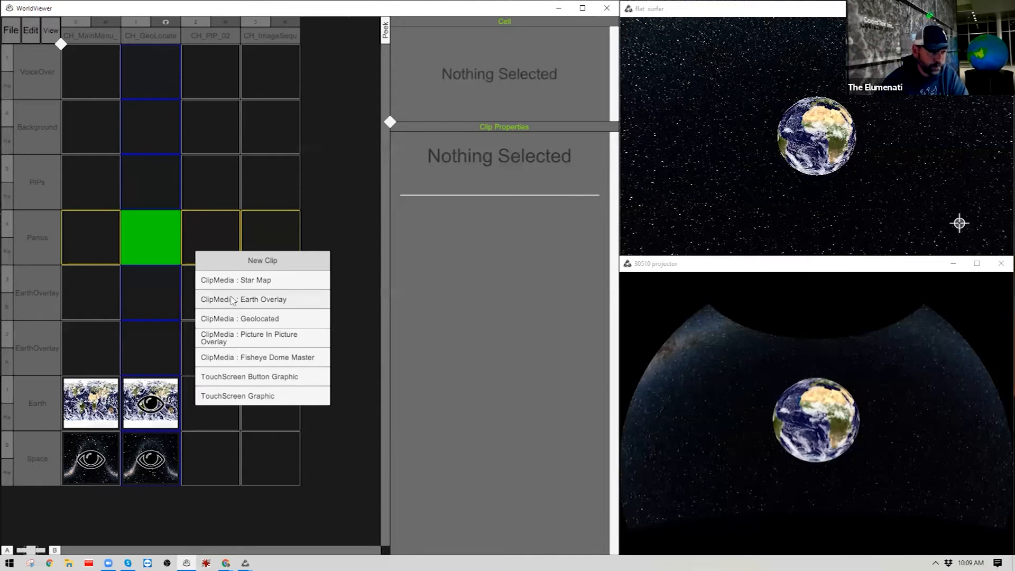
click(244, 318)
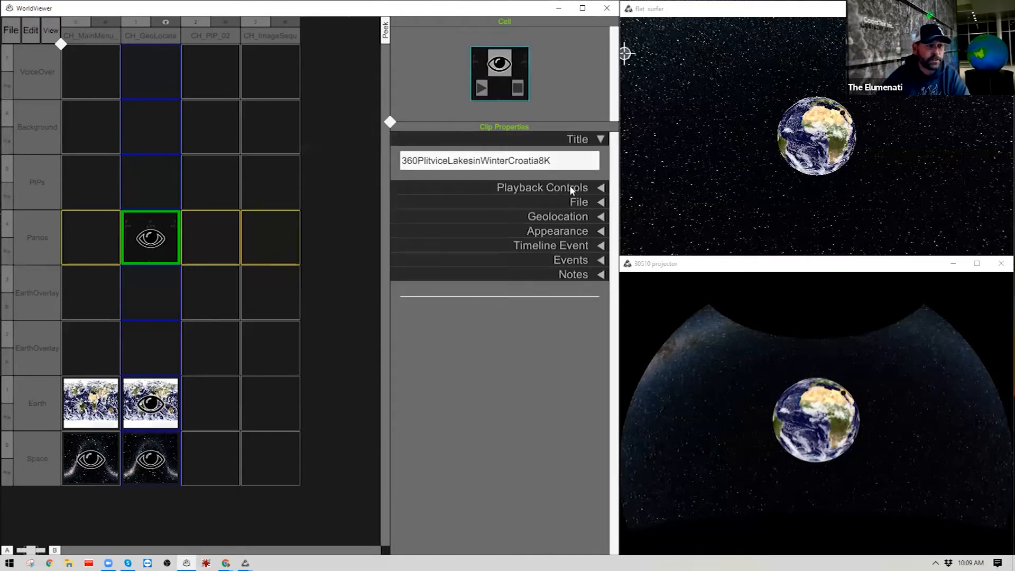
Set the Plitvice Lakes clip's geolocation by entering Croatia as its location name
click(576, 216)
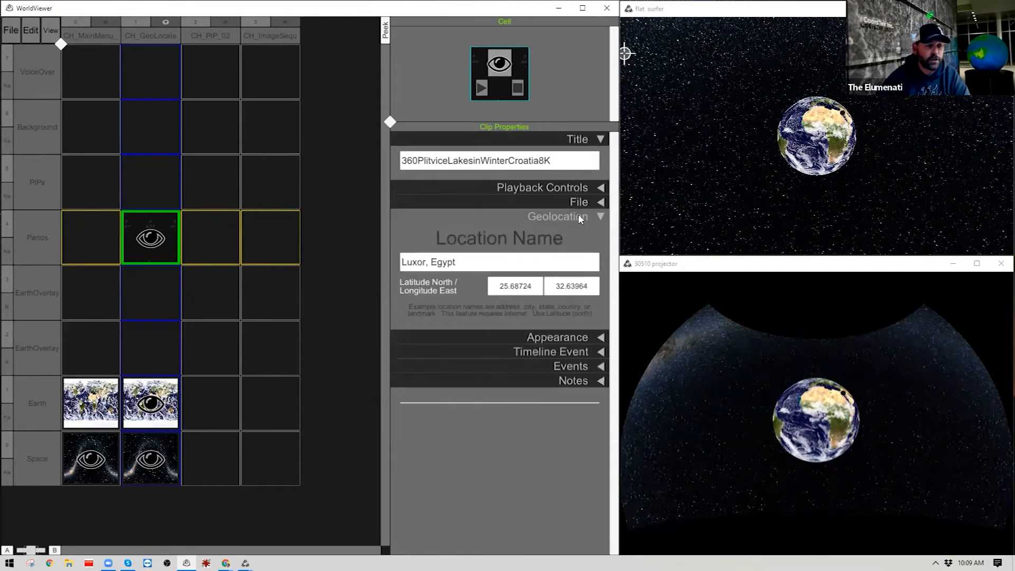
click(474, 266)
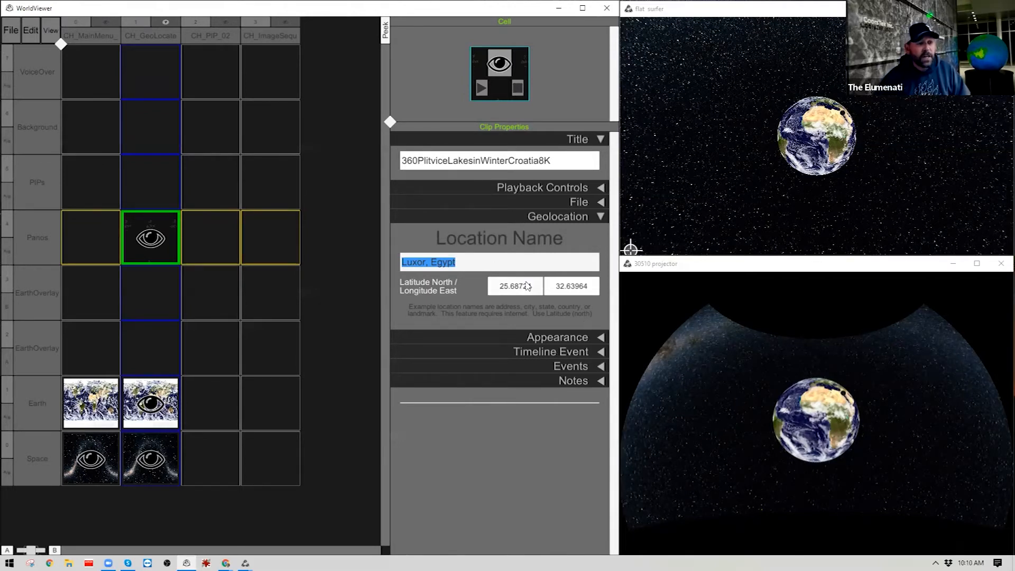
click(502, 291)
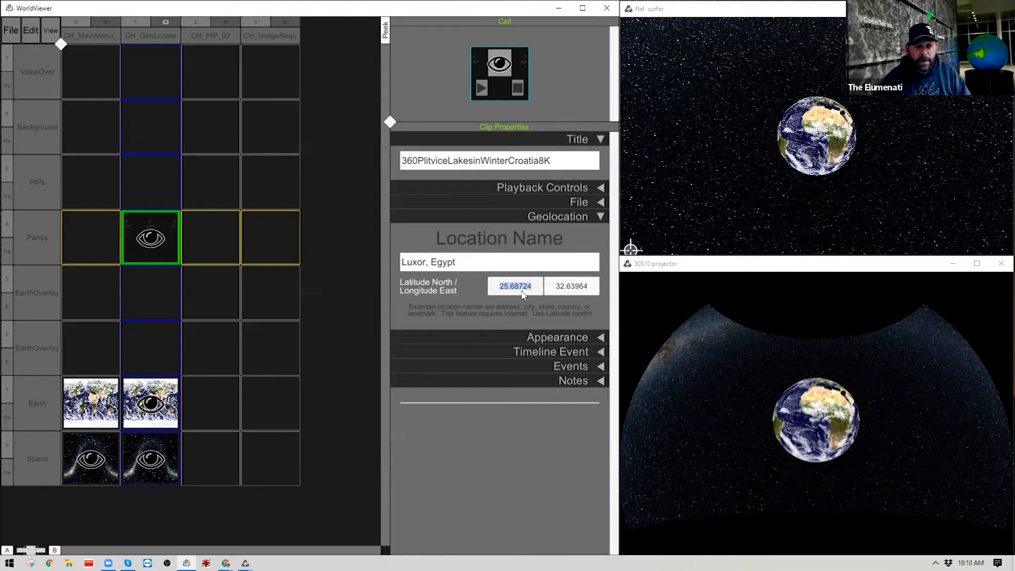
click(467, 264)
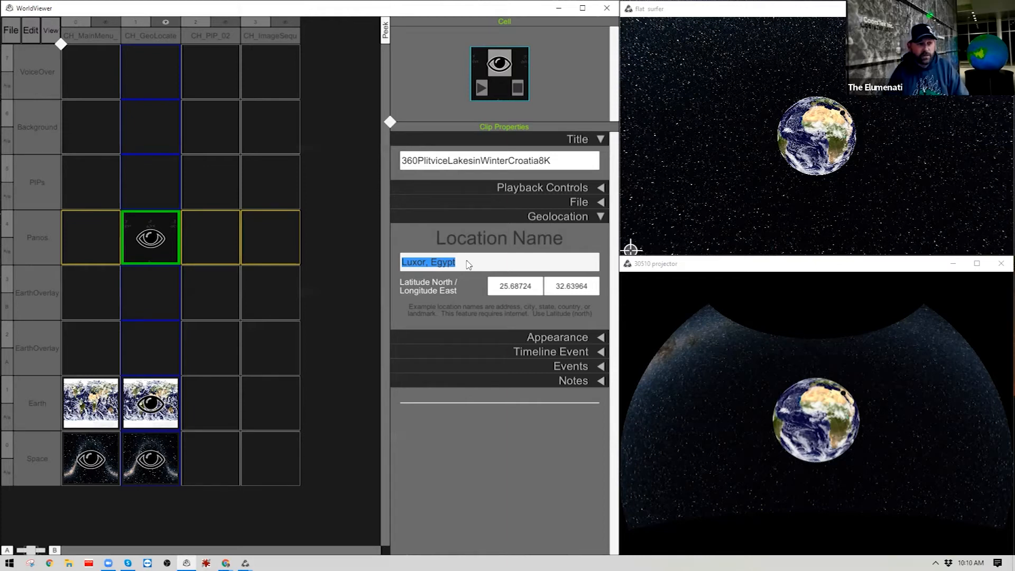
text(C)
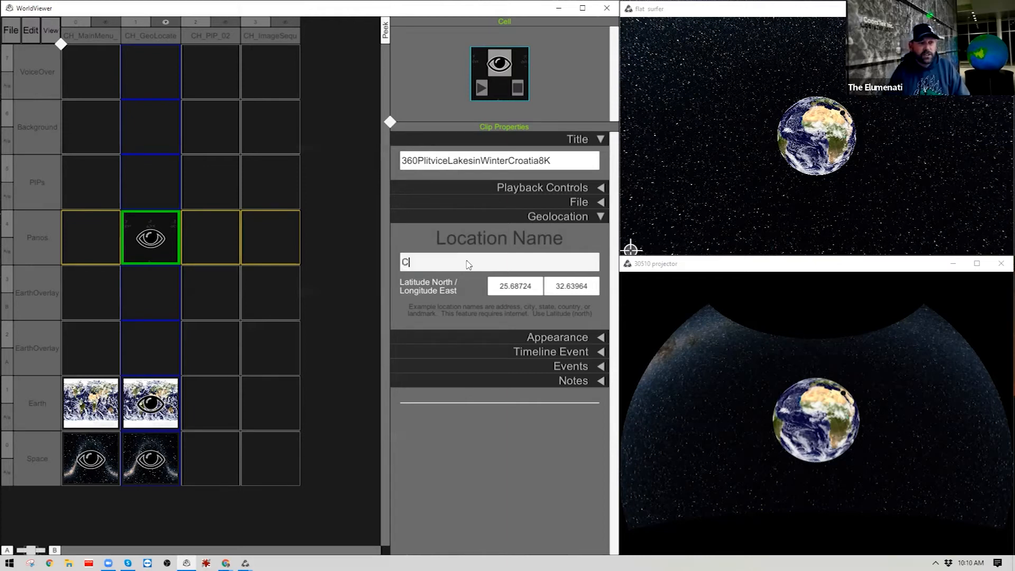
text(roatia)
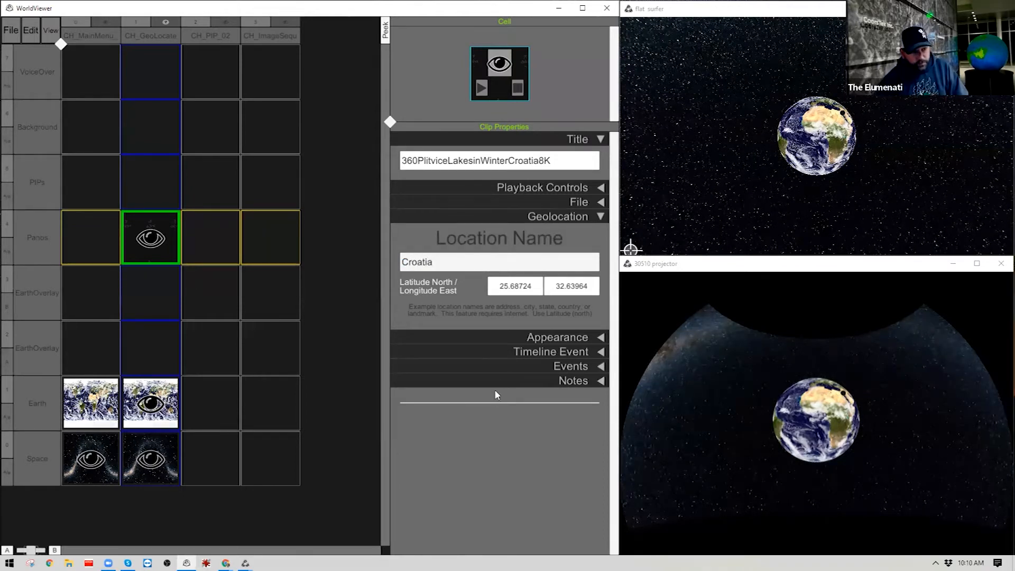
key(Return)
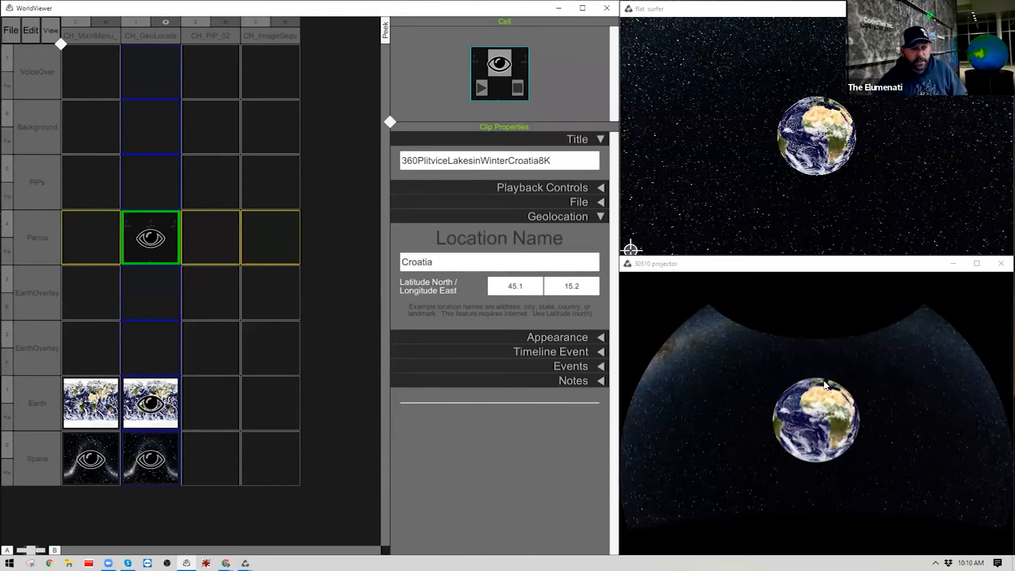
Find the clip's marker on the globe over Croatia, enter the panorama to check its projection, and return to the composition editor
click(380, 256)
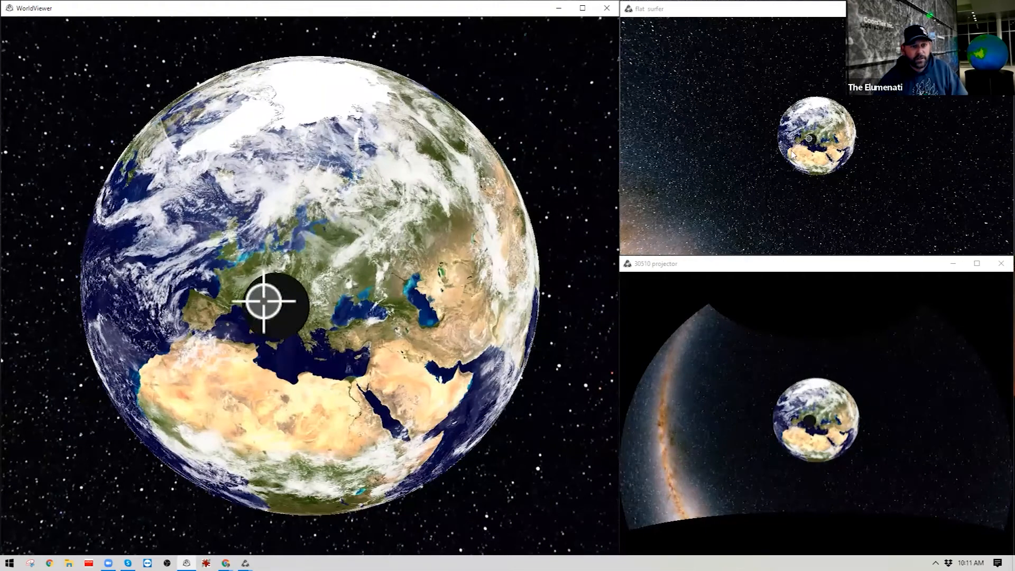
click(813, 142)
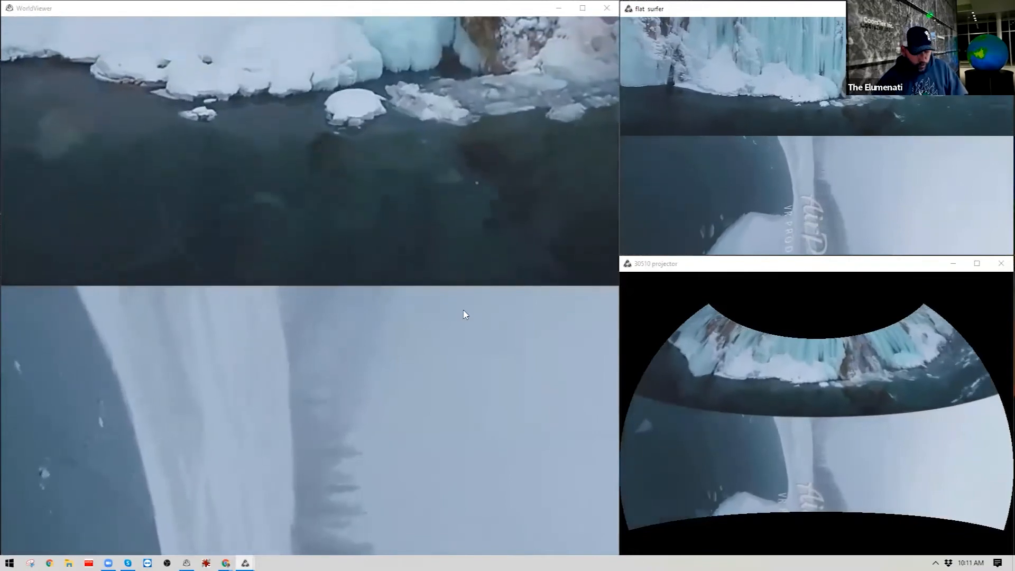
key(Escape)
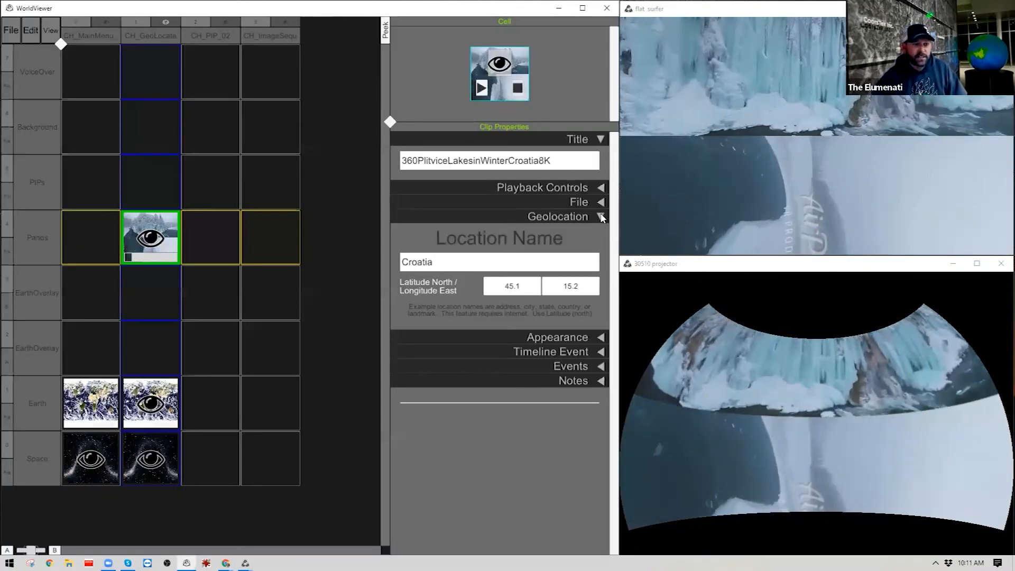
Change the Plitvice Lakes clip's appearance type to Cubemap
click(593, 216)
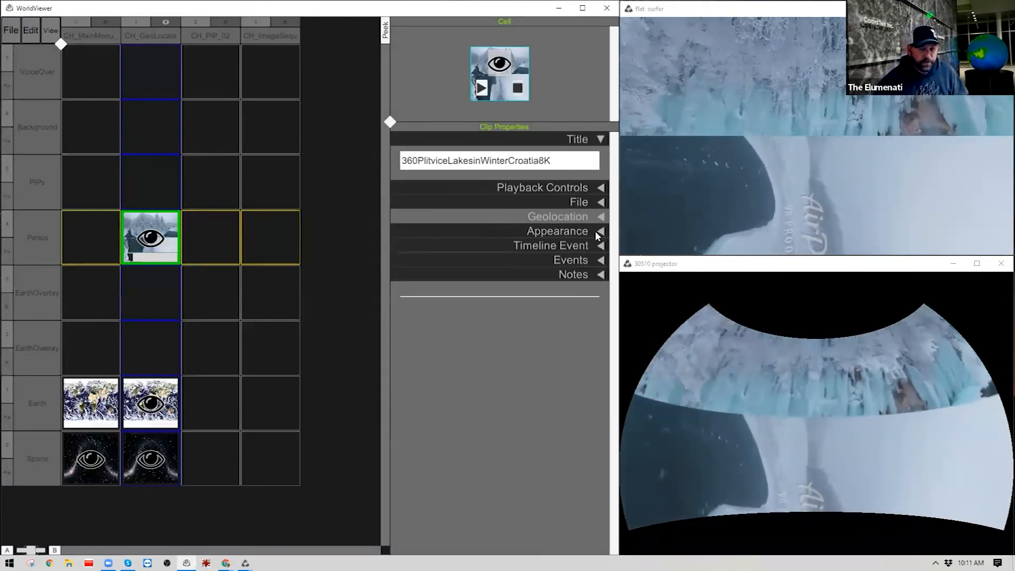
click(591, 232)
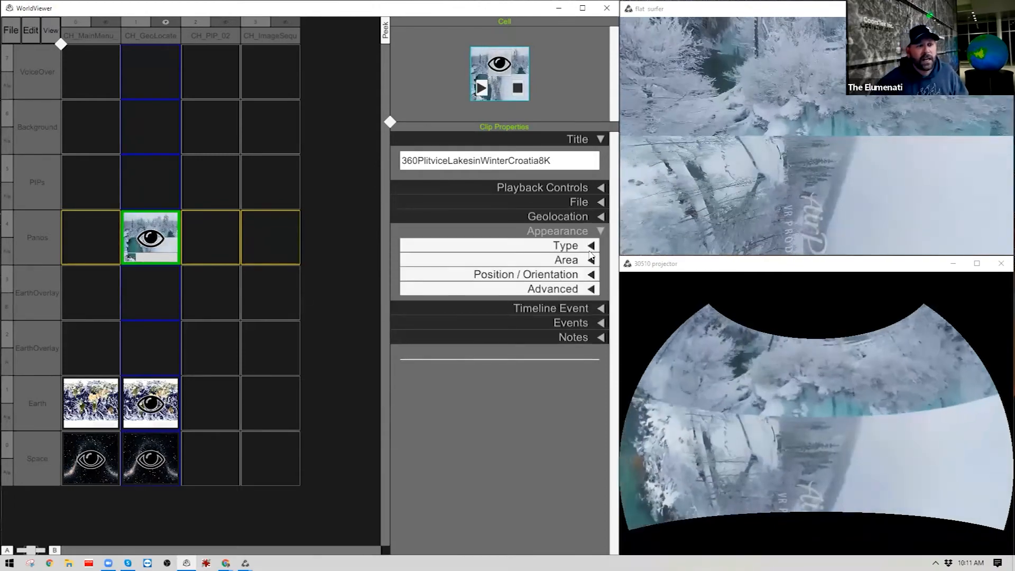
click(591, 246)
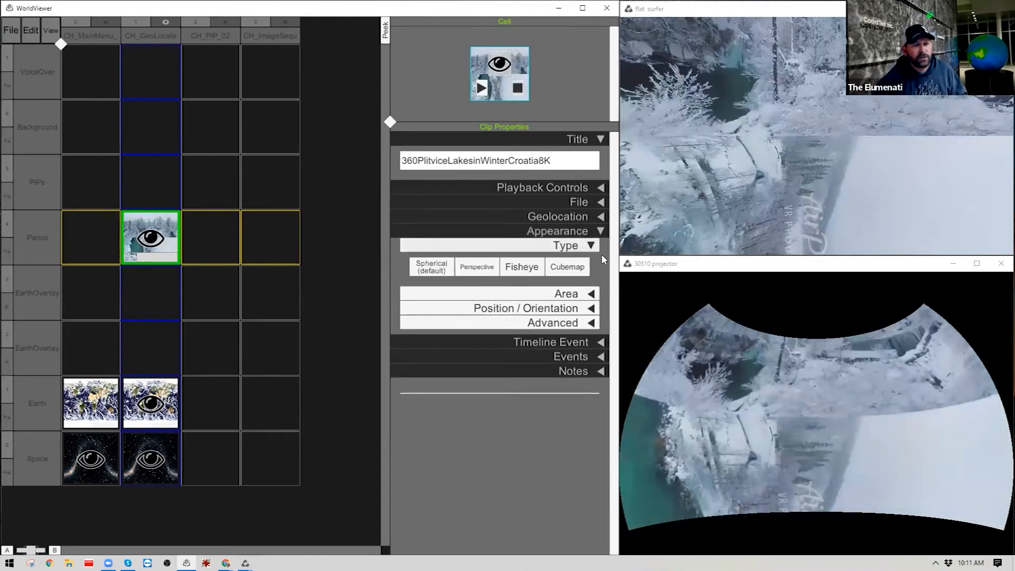
click(568, 267)
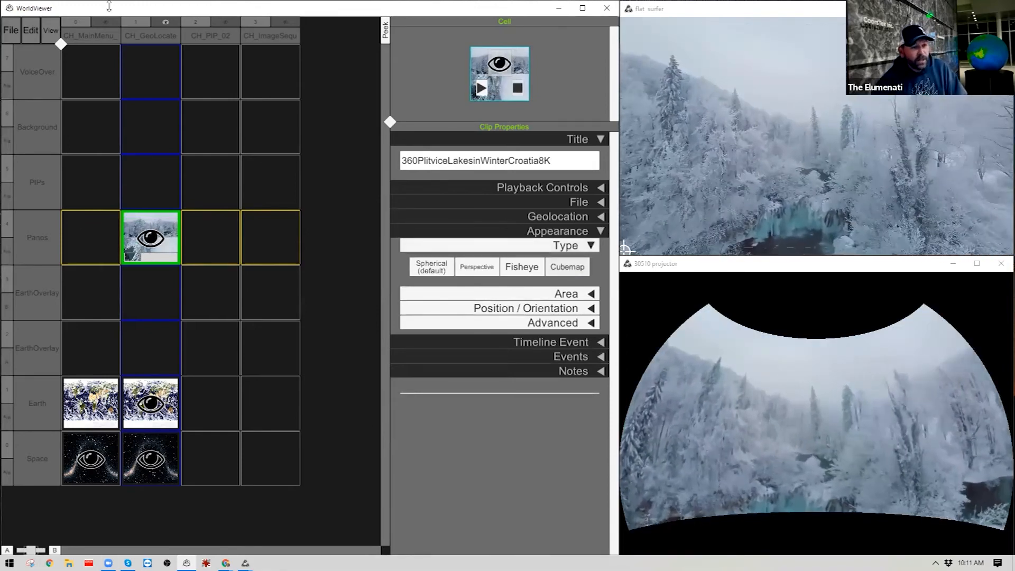
Look around inside the cubemap panorama in the flat surfer display, and go back out to the globe
key(Tab)
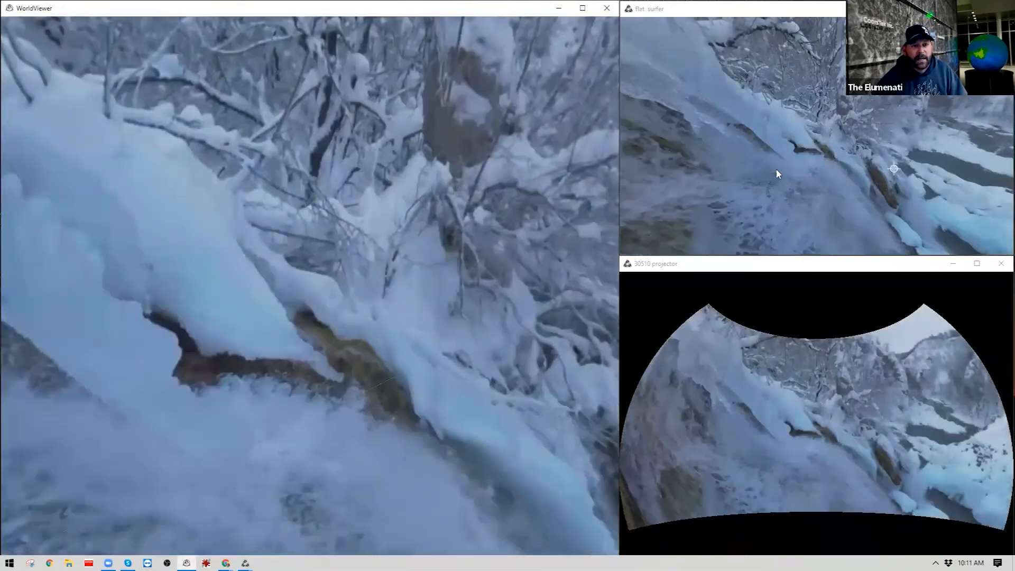
click(740, 177)
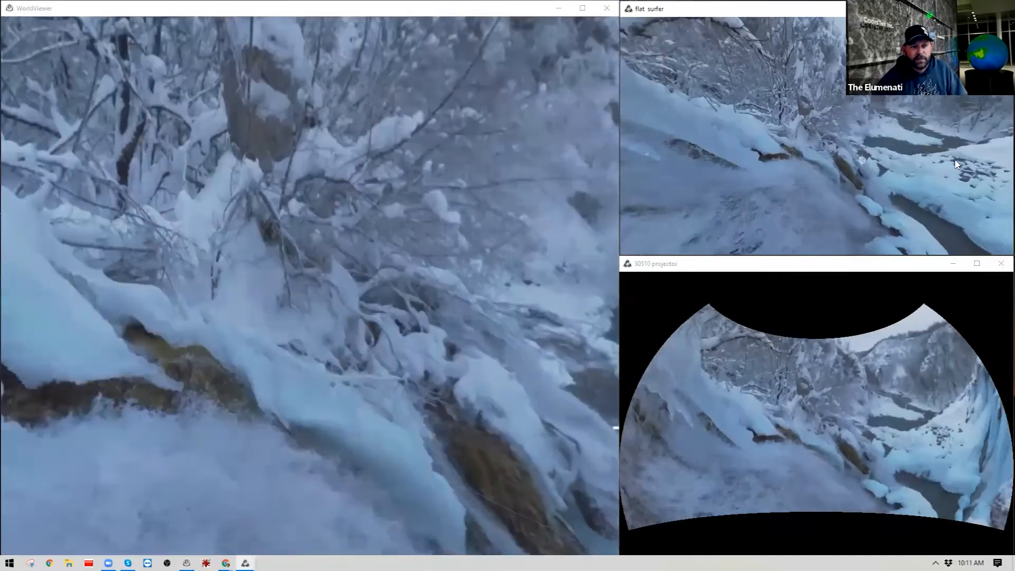
drag(955, 164, 933, 131)
drag(774, 142, 85, 185)
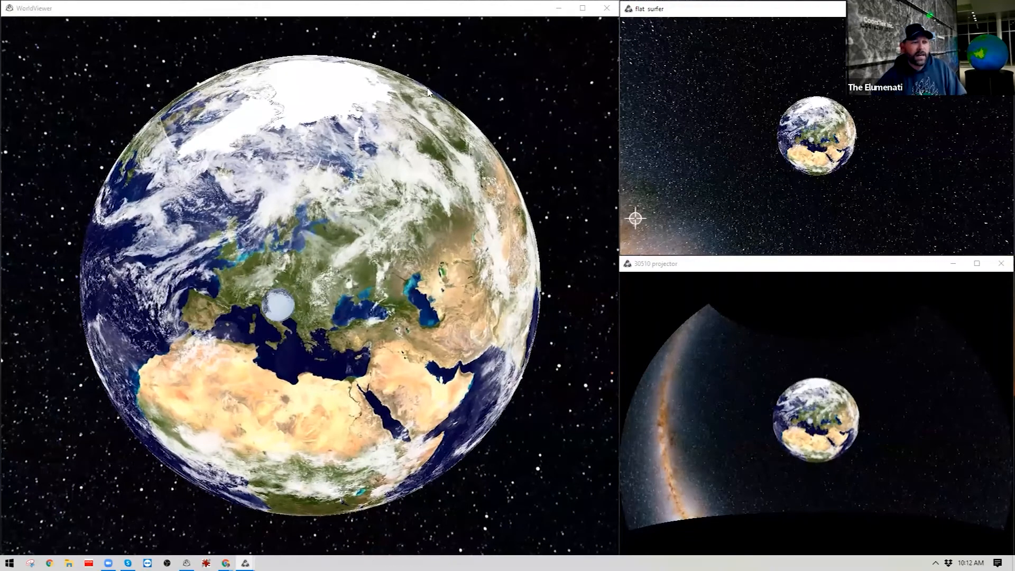
click(561, 249)
Save a preload image screenshot of the Plitvice Lakes clip as croatia in PNG format in the Thumbnails folder
click(602, 232)
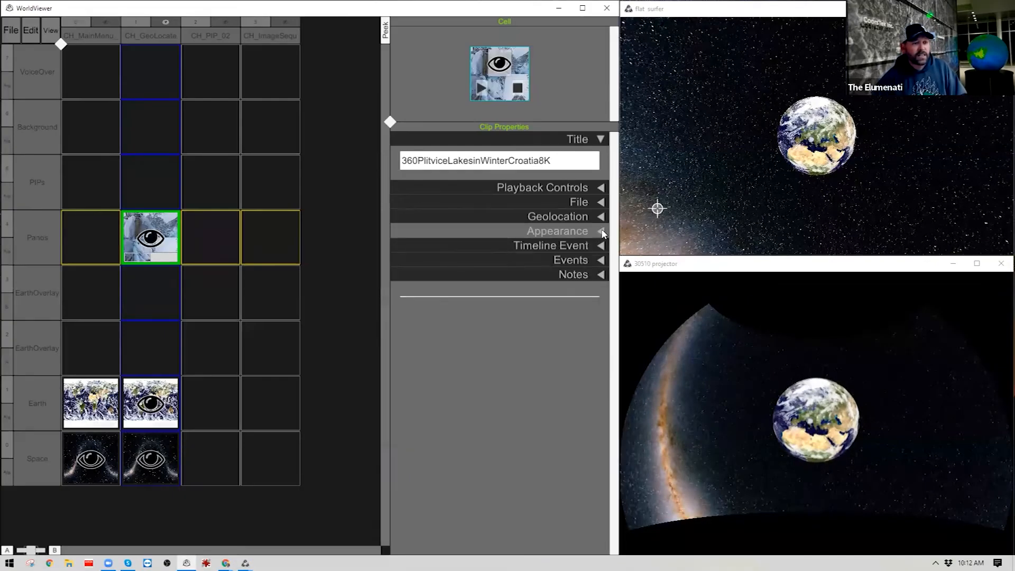
click(602, 233)
click(590, 323)
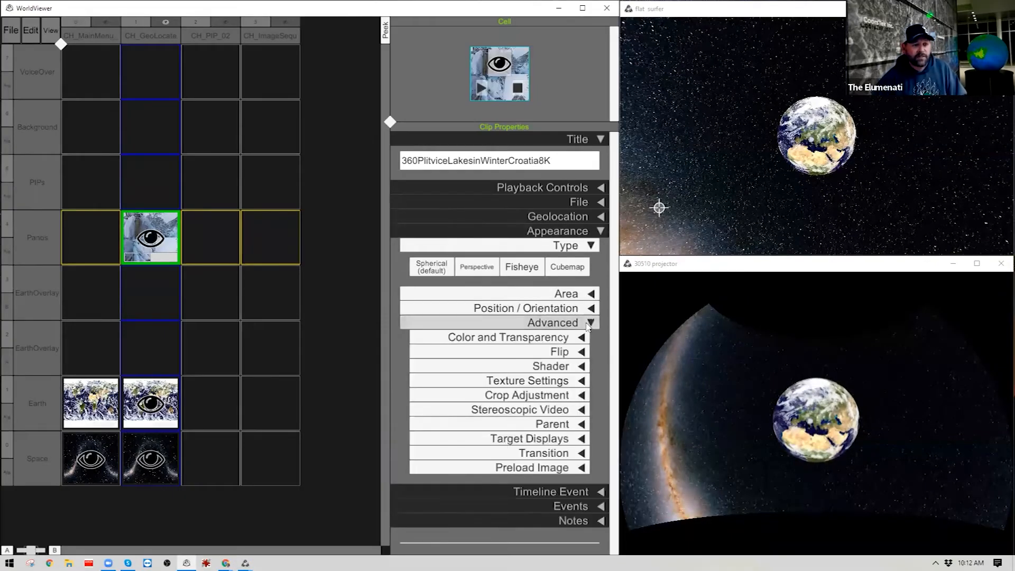
click(581, 467)
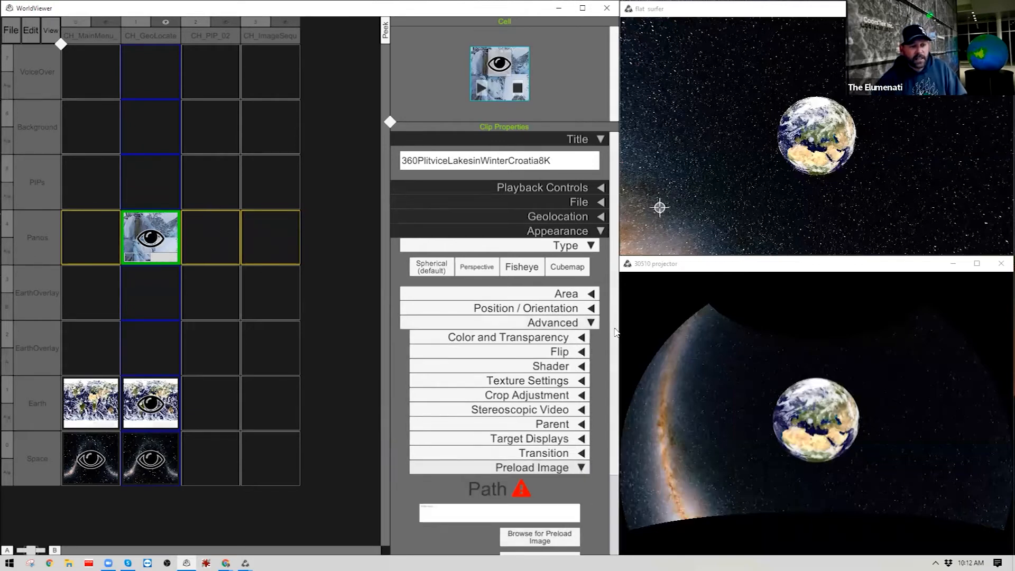
scroll(614, 331, down, 2)
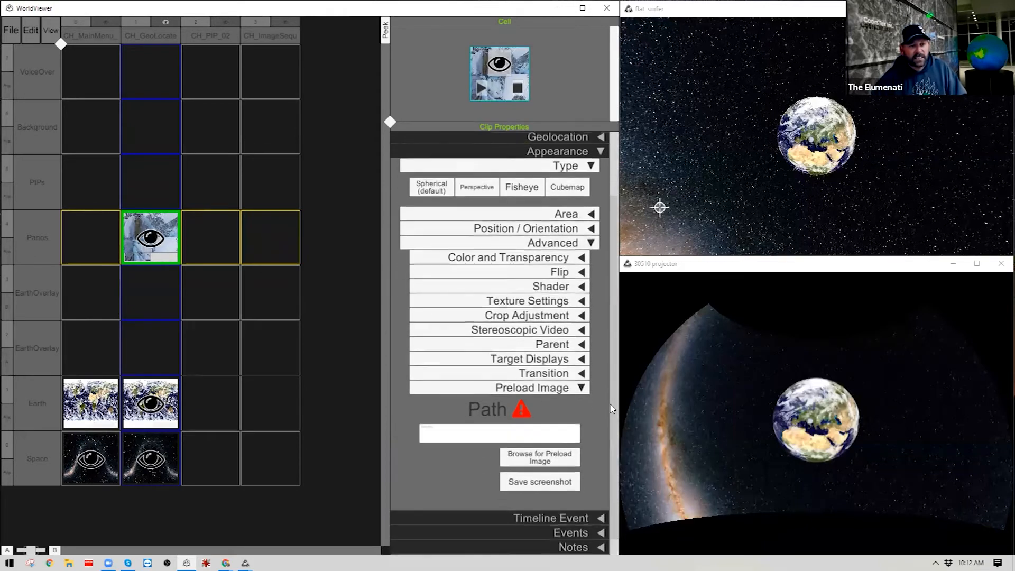
click(529, 475)
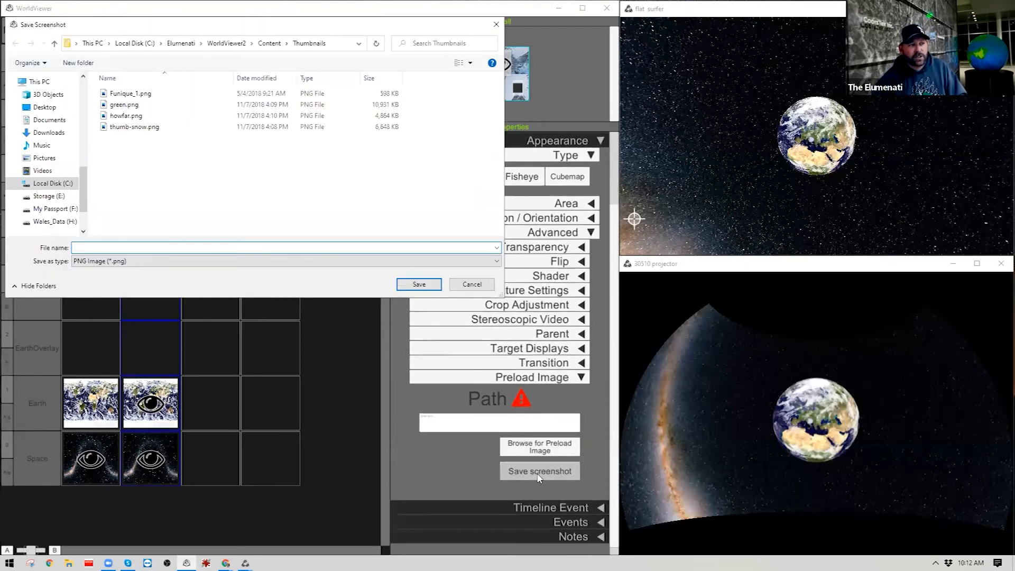
text(croatia)
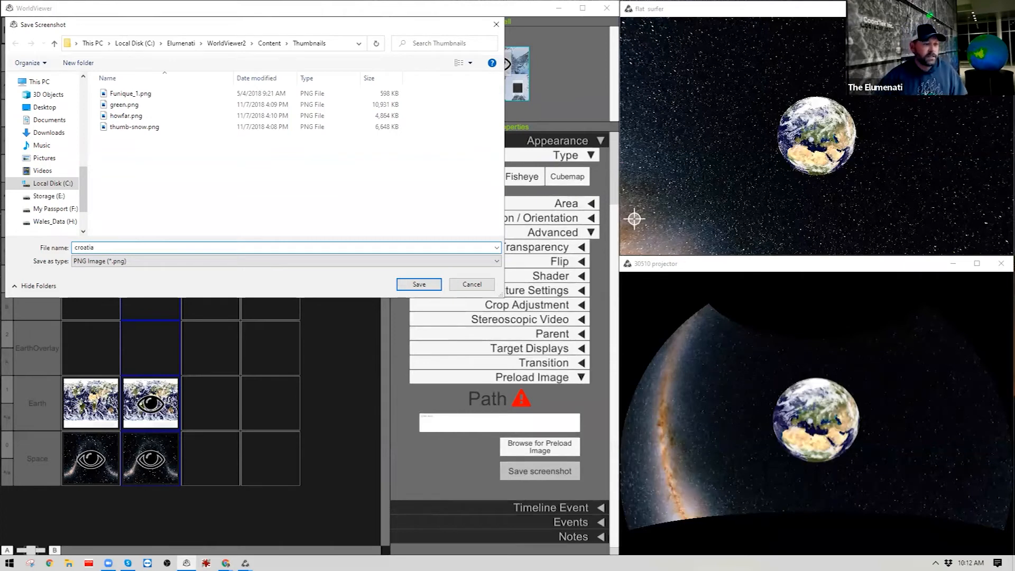
key(Return)
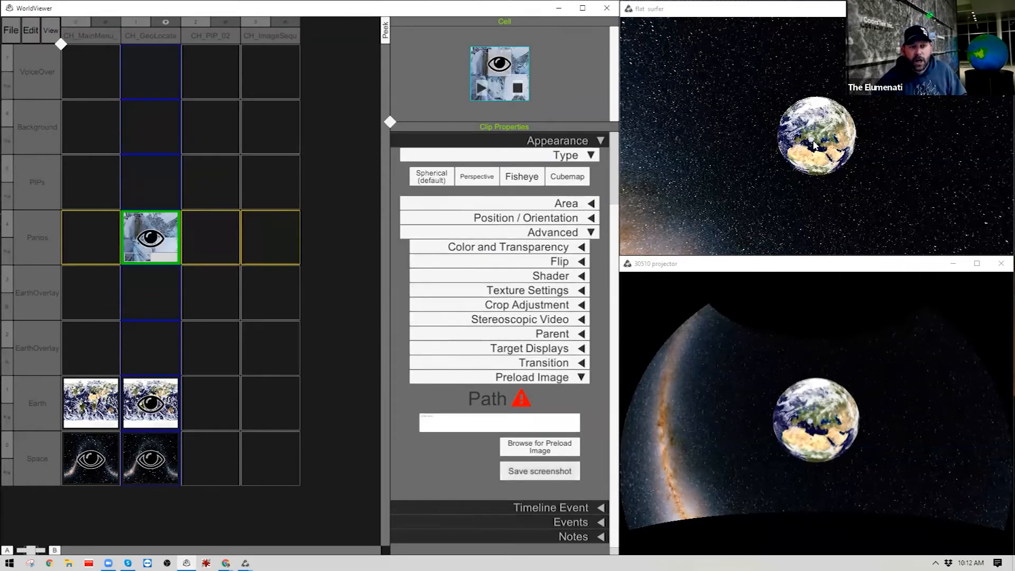
mouse_move(819, 162)
mouse_down()
mouse_move(940, 102)
mouse_move(737, 233)
mouse_move(773, 85)
mouse_move(790, 86)
mouse_move(805, 157)
mouse_up()
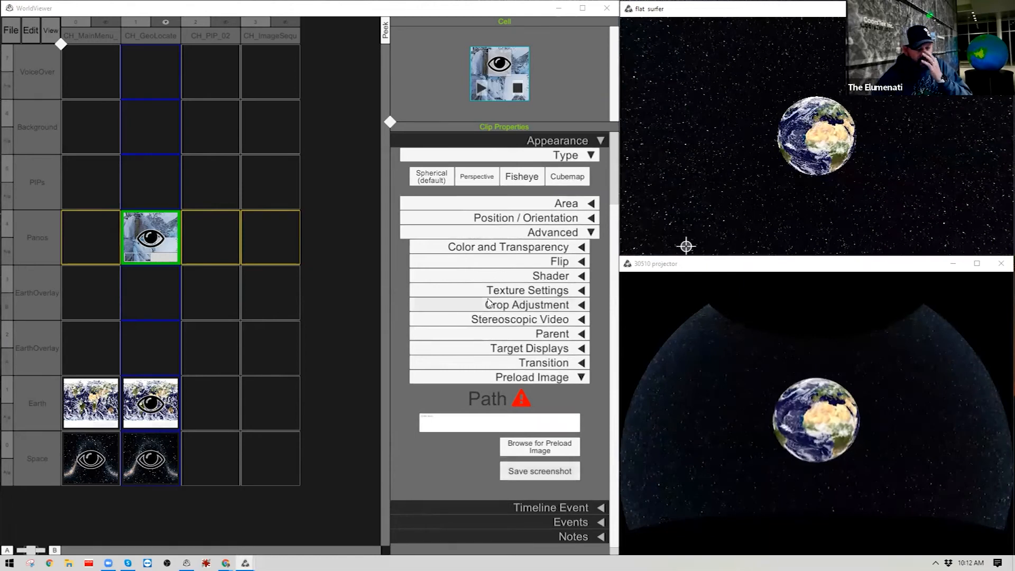
click(587, 156)
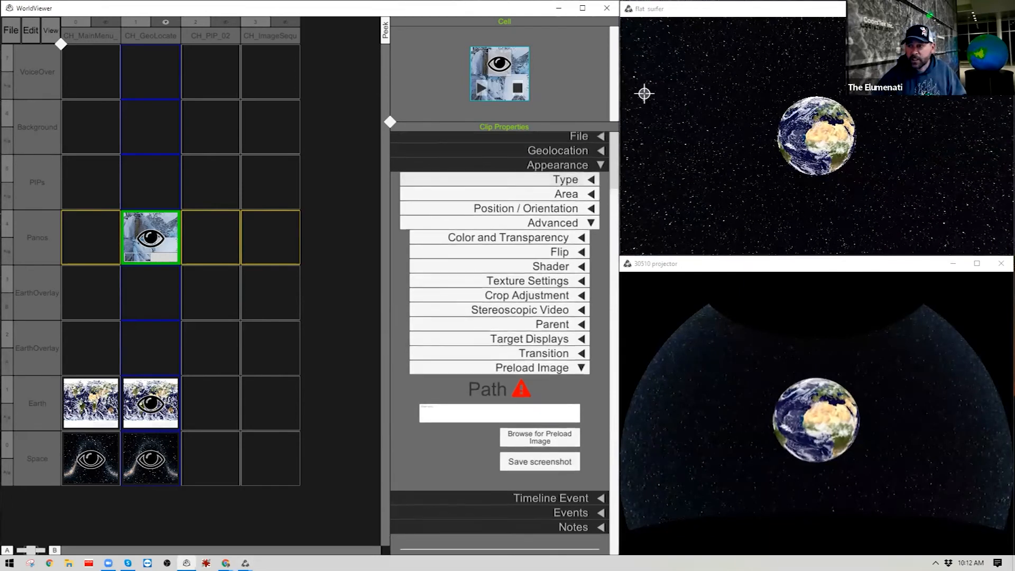
click(595, 165)
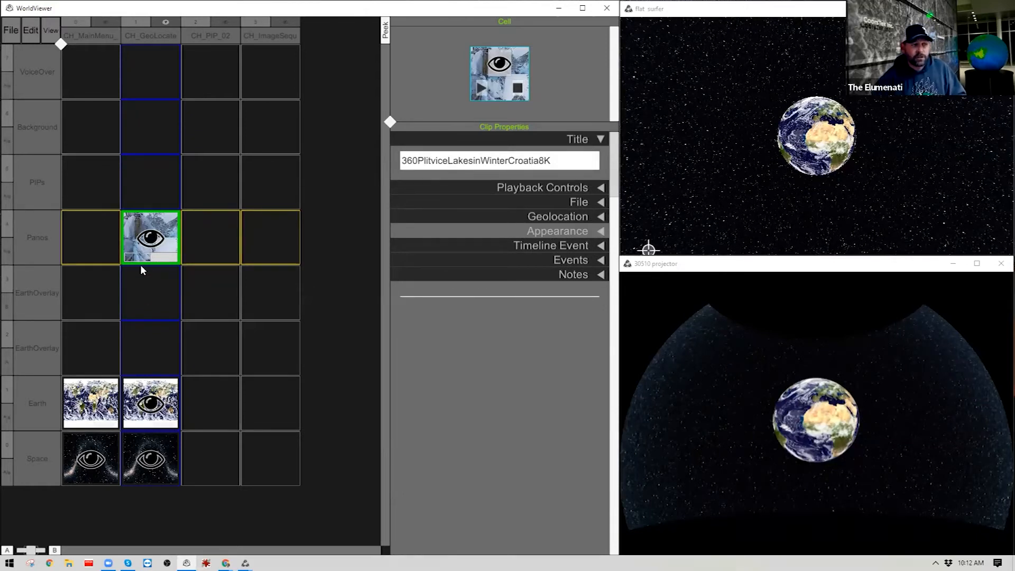
Load ExploringDolomites_EaglesView_3840x2160.mp4 from Panos/4K_Videos into the same Panos cell as a Geolocated clip, and select that clip alone
right_click(143, 226)
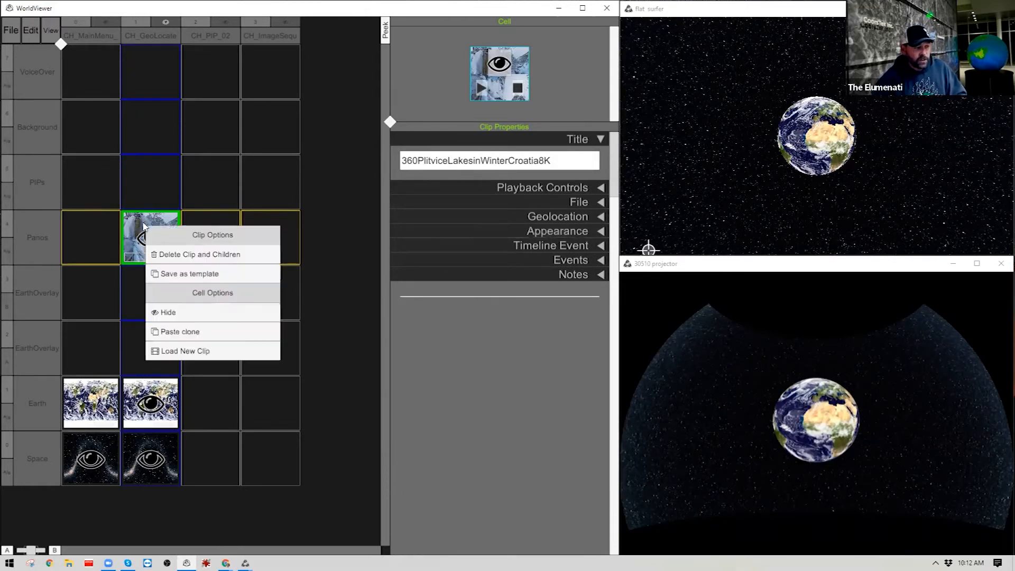
click(186, 351)
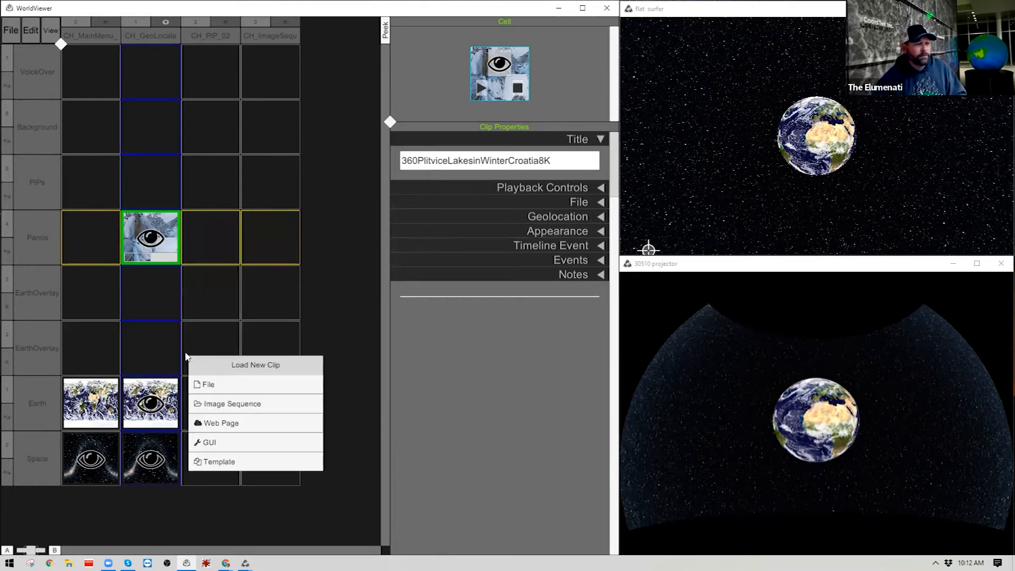
click(243, 386)
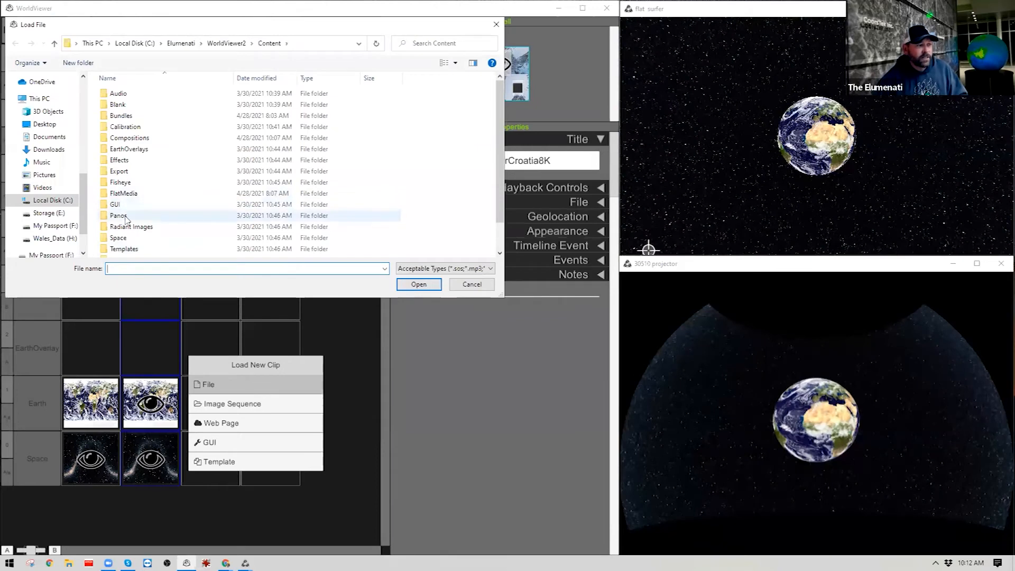
double_click(148, 215)
double_click(129, 95)
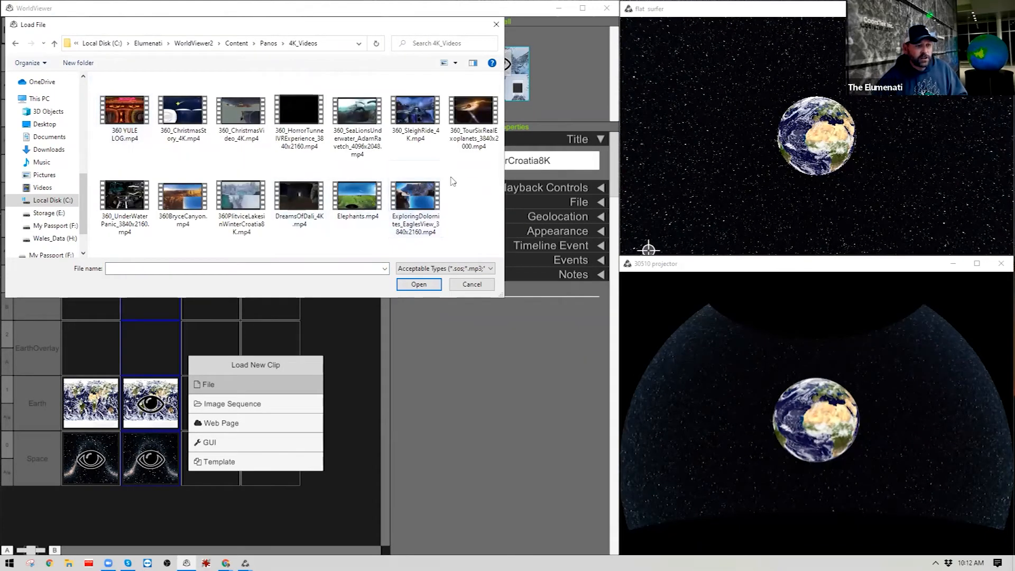
click(428, 200)
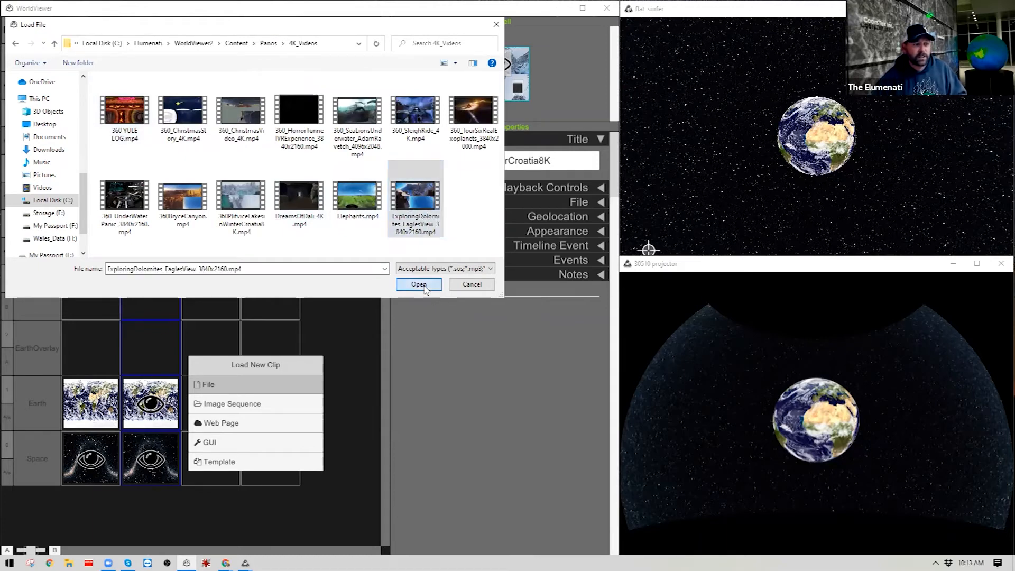
click(419, 284)
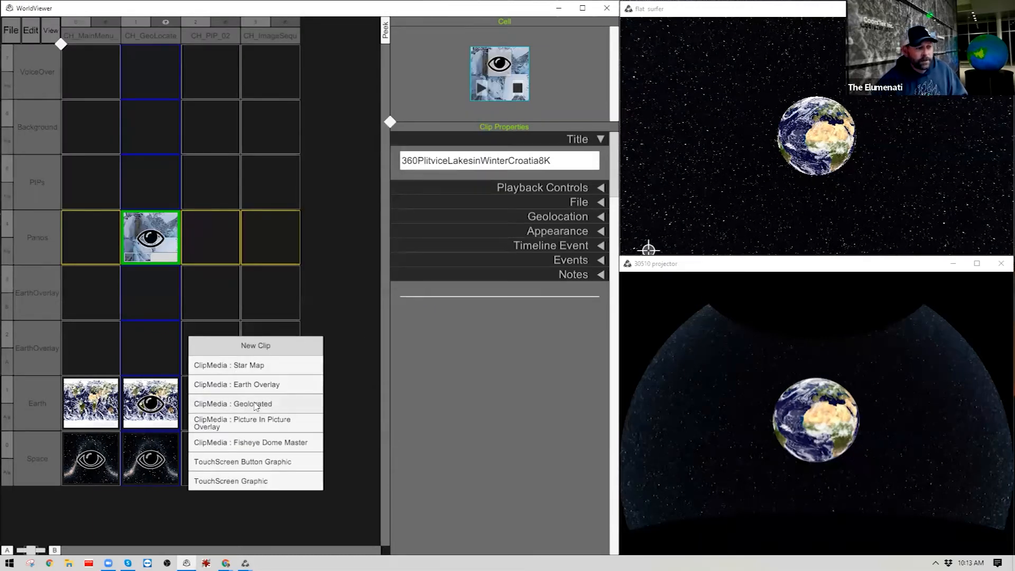
click(274, 405)
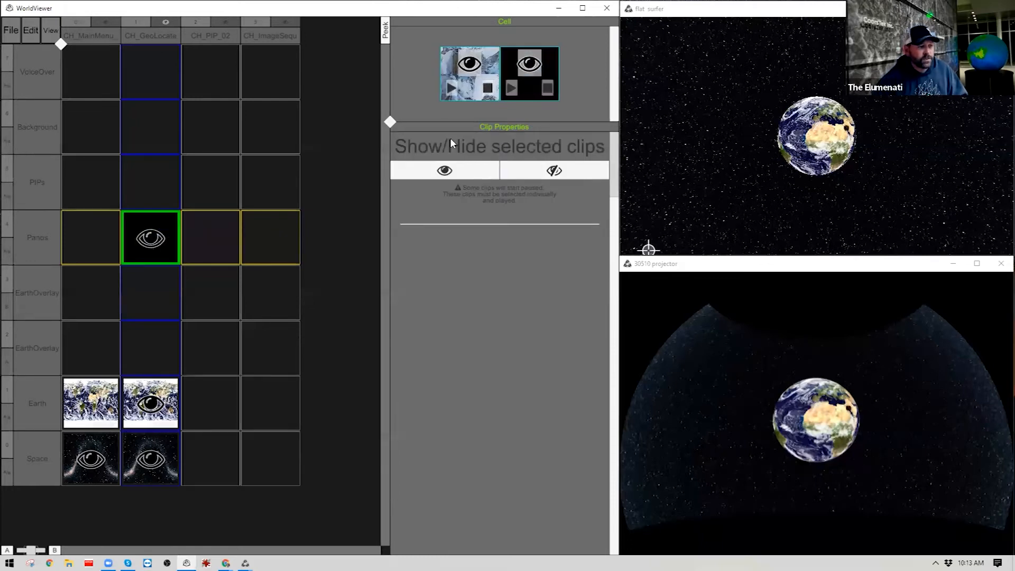
click(537, 94)
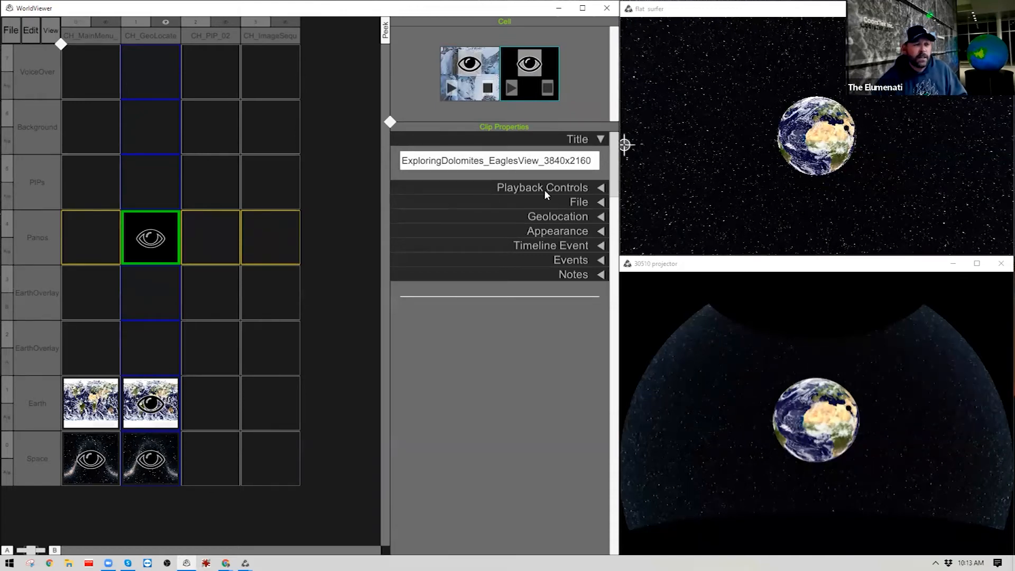
Set the ExploringDolomites clip's geolocation name to Dolomites and check the panorama's spot on the full-size globe
click(587, 221)
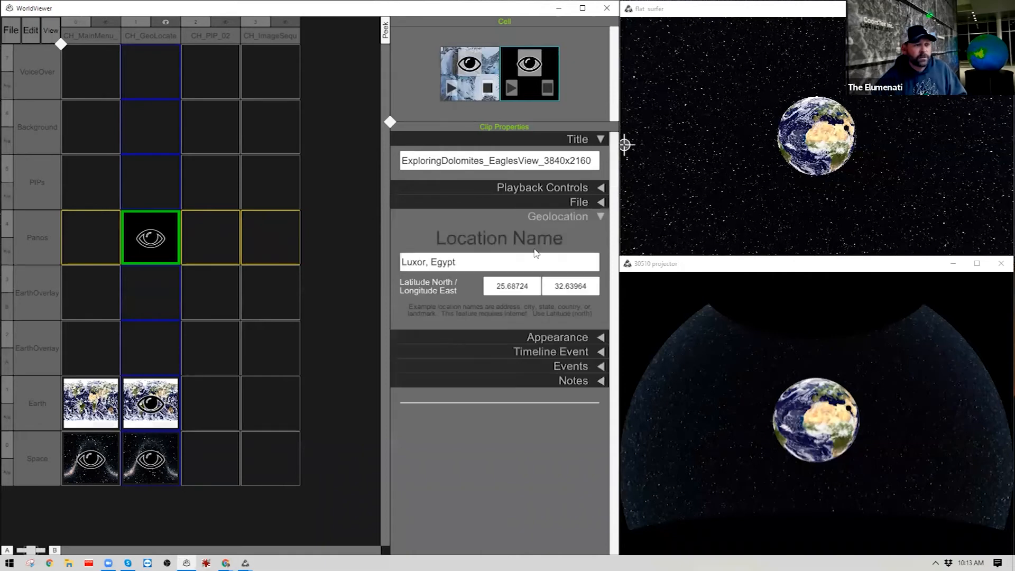
click(467, 261)
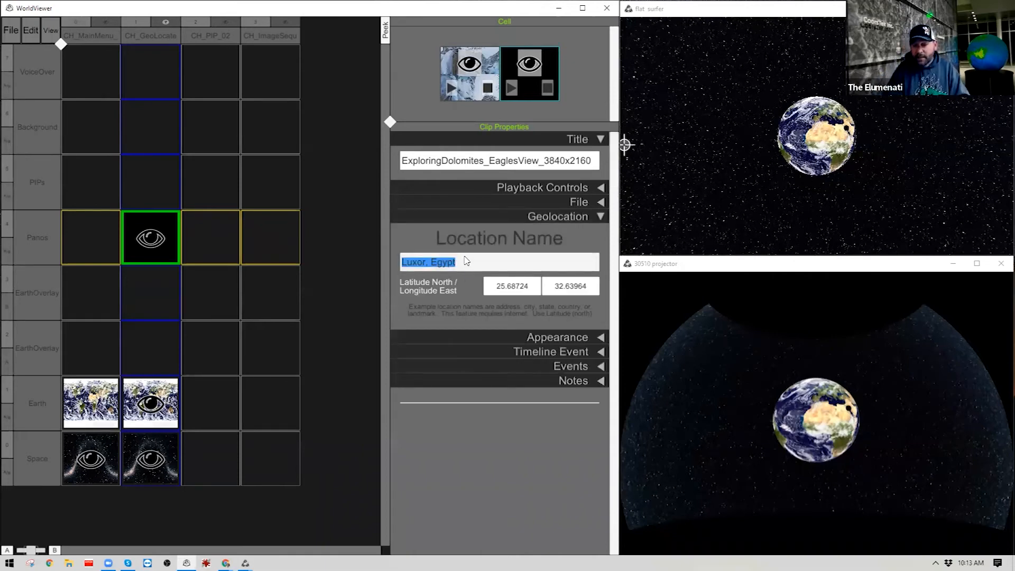
text(Dolomites)
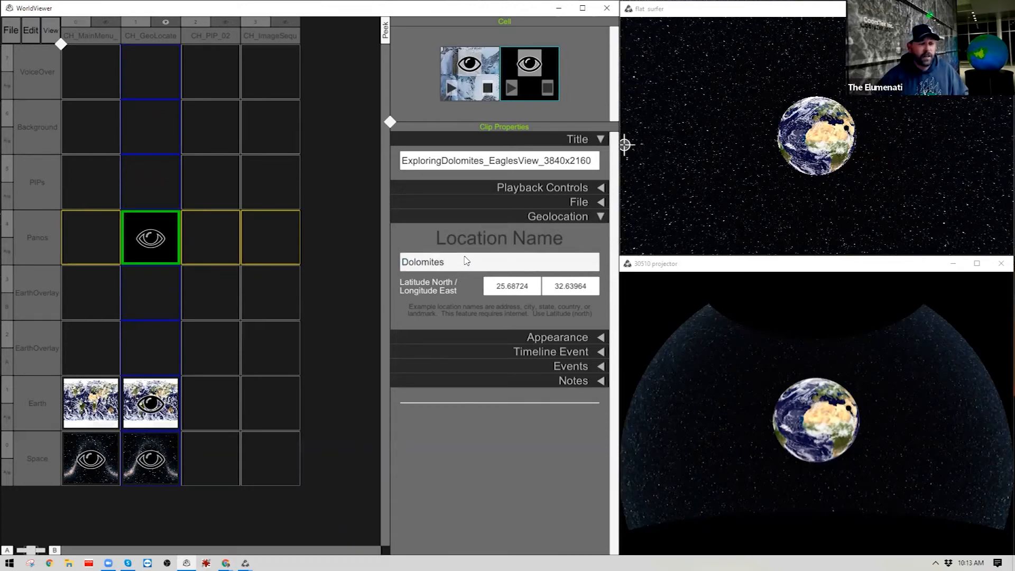
click(550, 238)
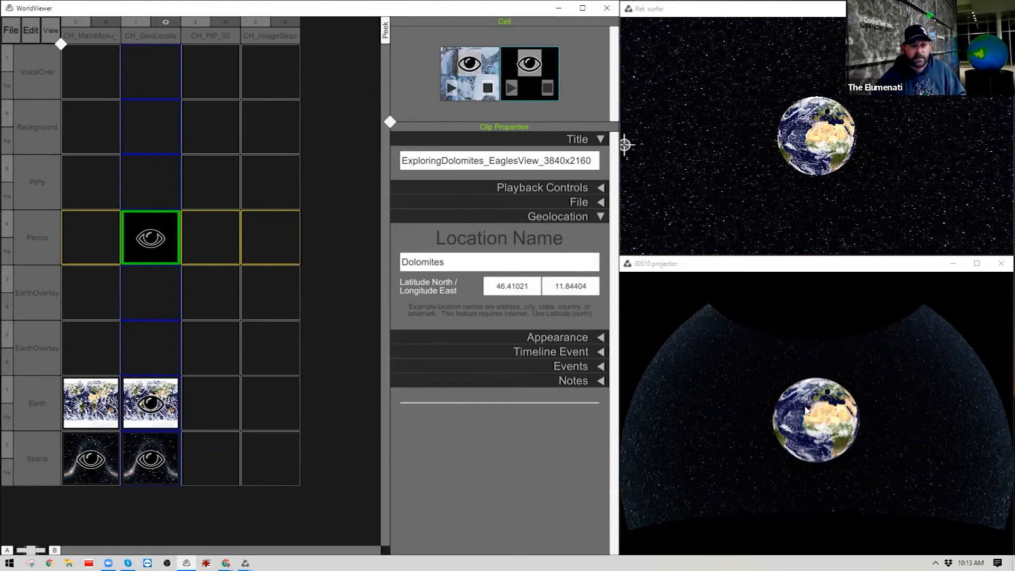
drag(815, 160, 905, 123)
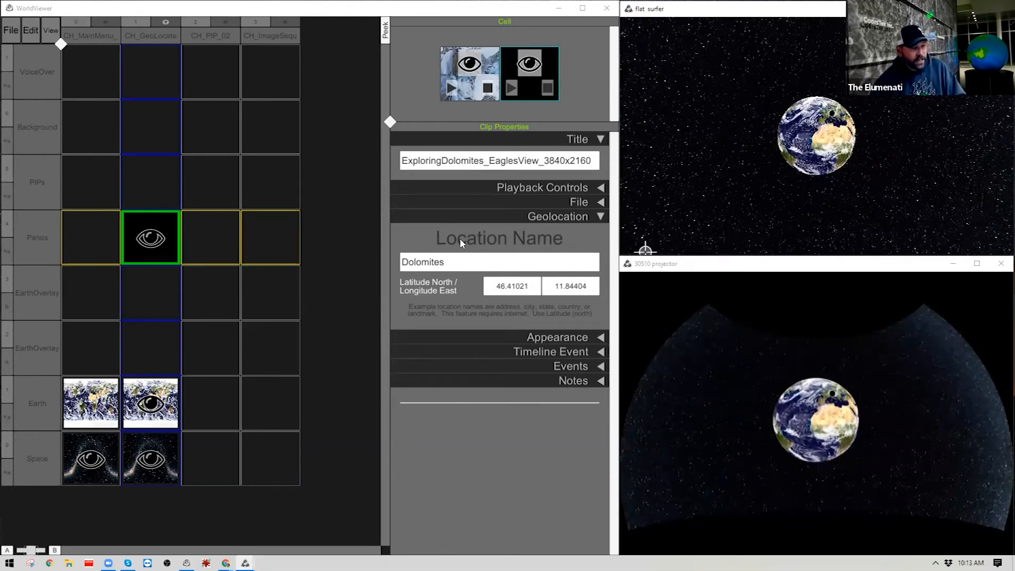
key(Tab)
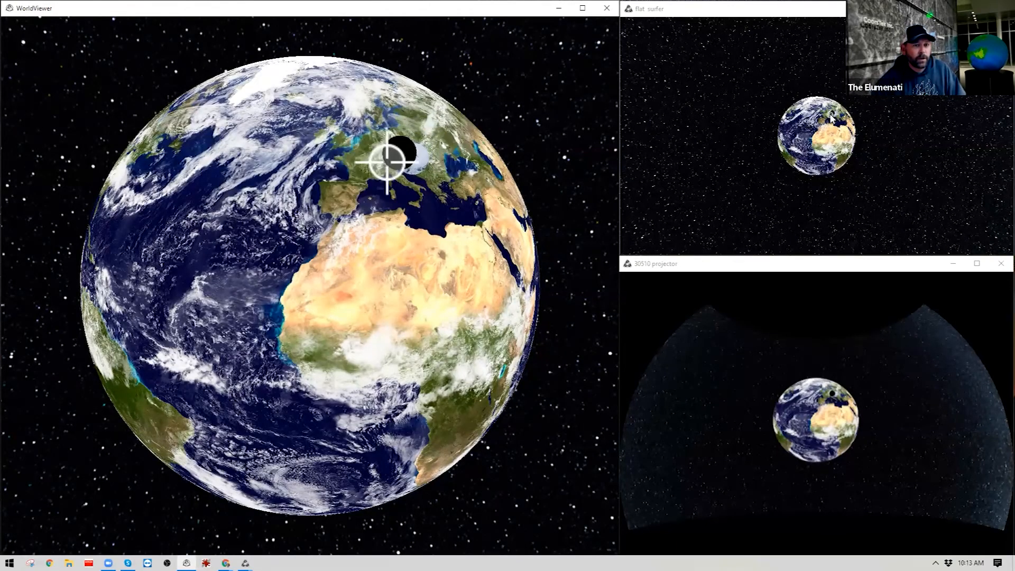
key(Tab)
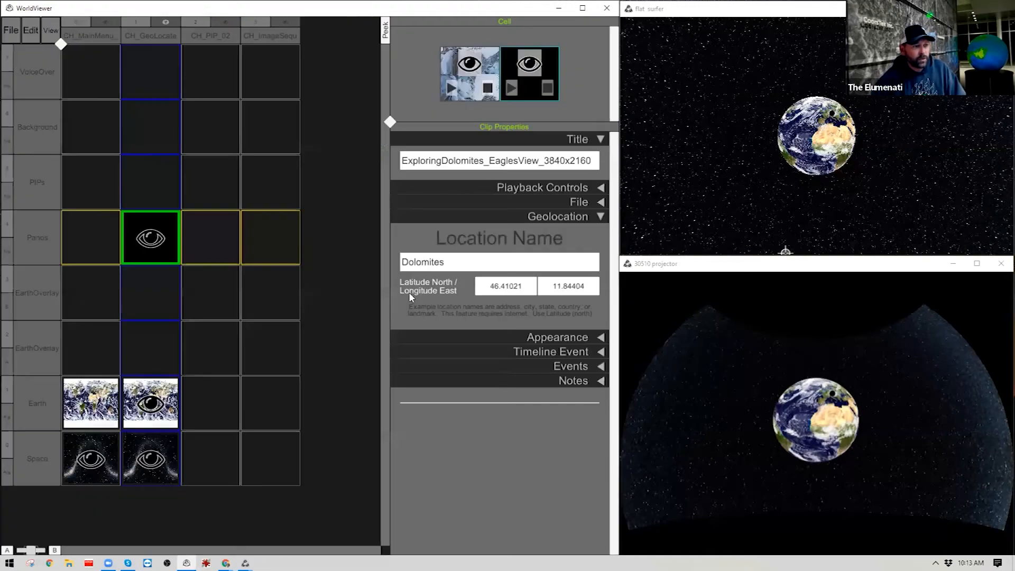
Set the ExploringDolomites clip's geolocation name to Rome and check the panorama's spot on the full-size globe
right_click(458, 267)
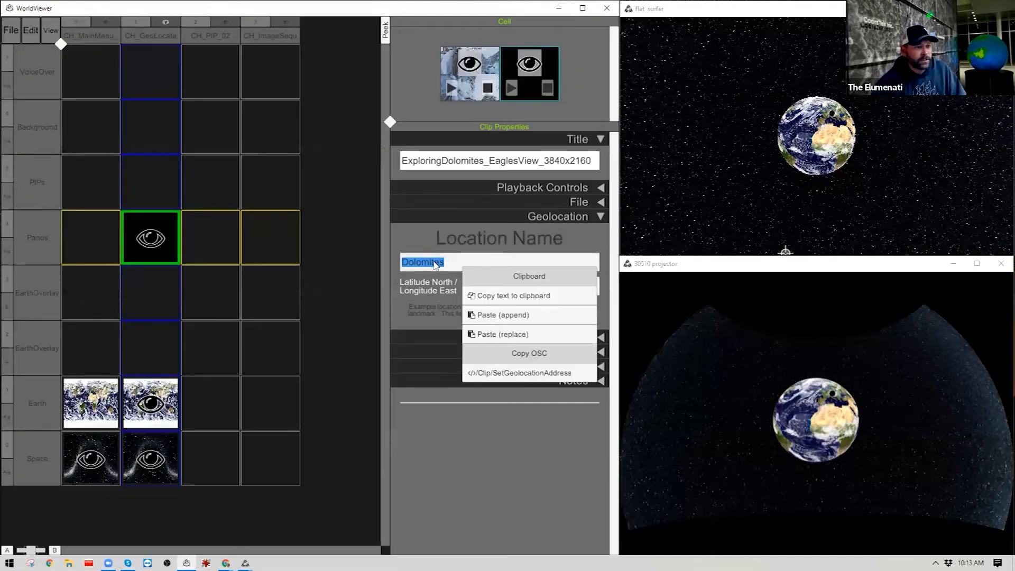
click(451, 267)
text(Rome)
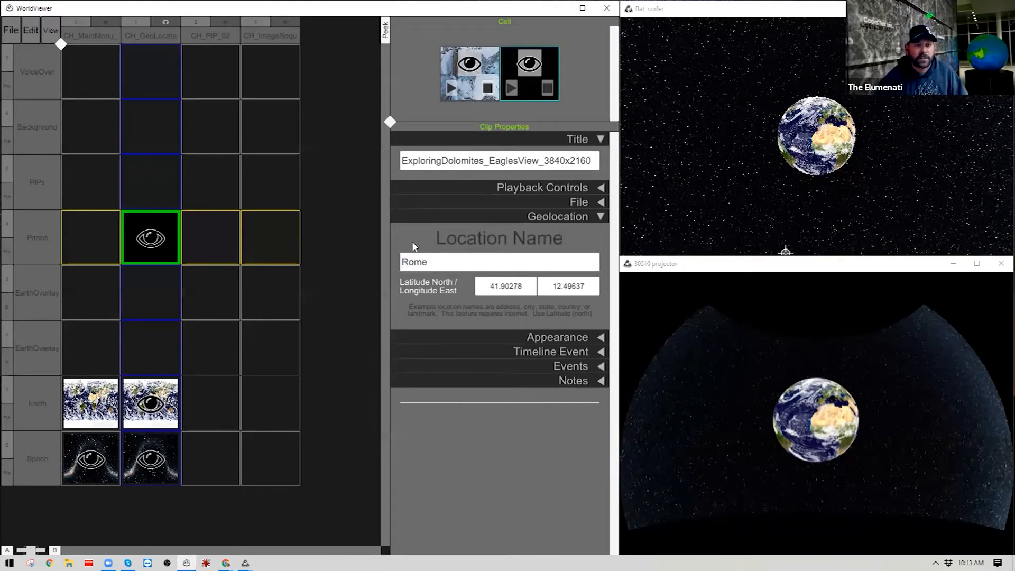
key(Tab)
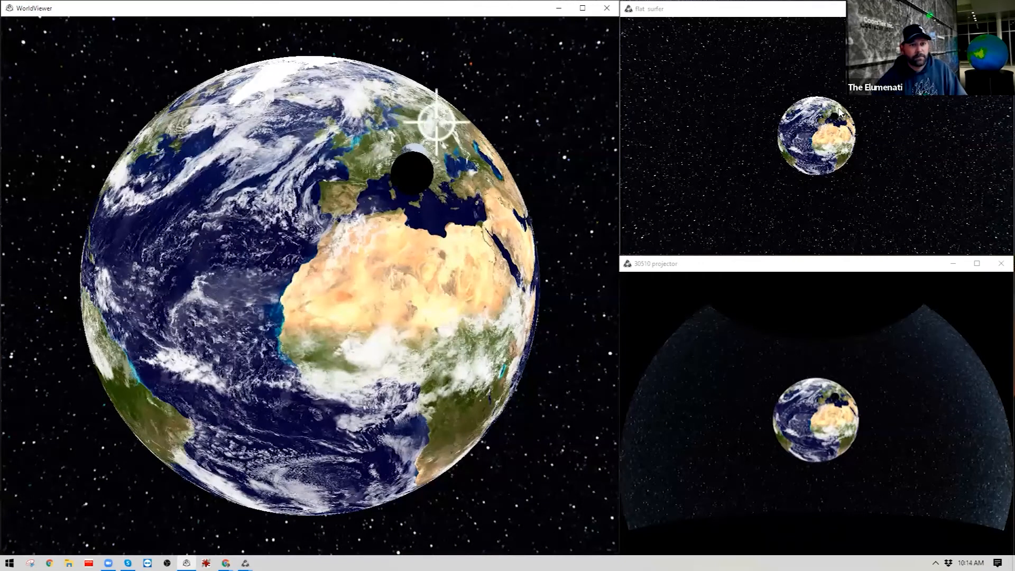
key(Tab)
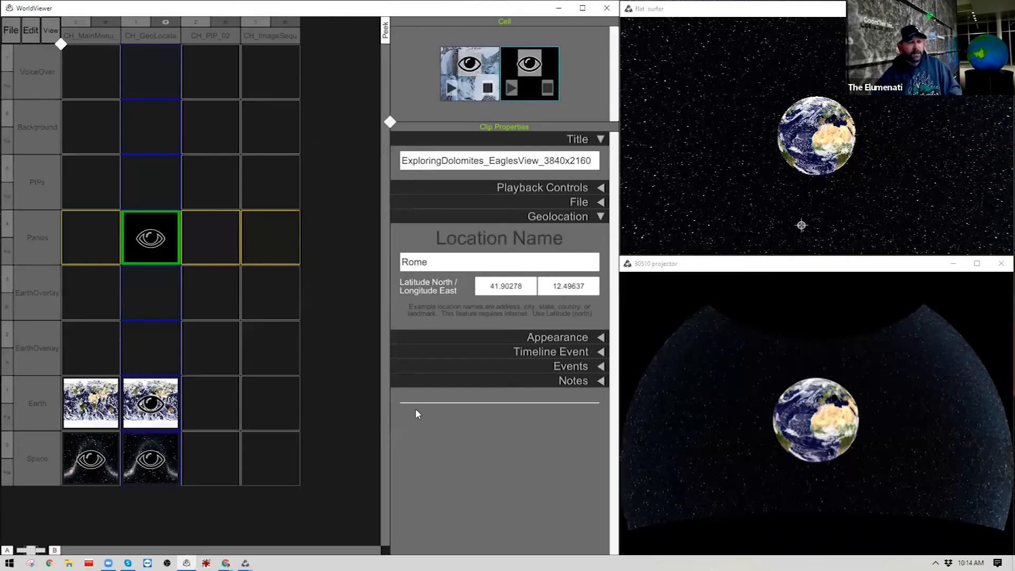
click(598, 217)
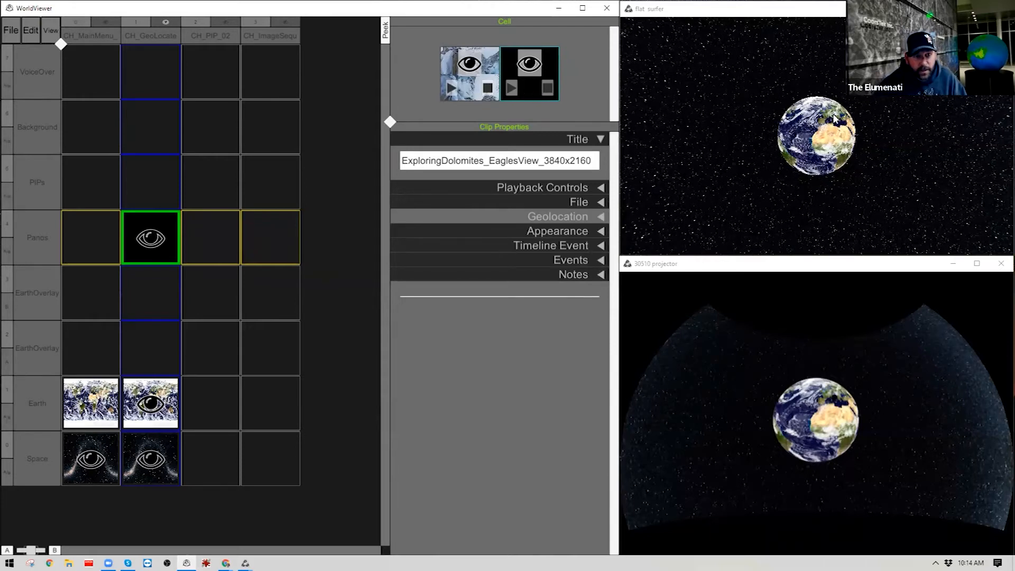
Turn on Fly To for the ExploringDolomites clip to enter its panorama
click(578, 186)
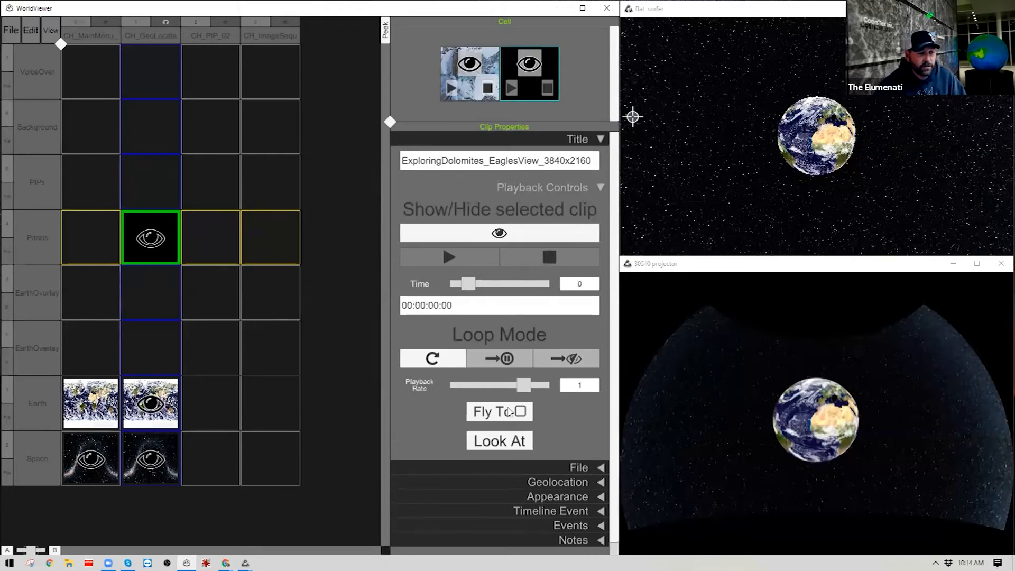
click(520, 411)
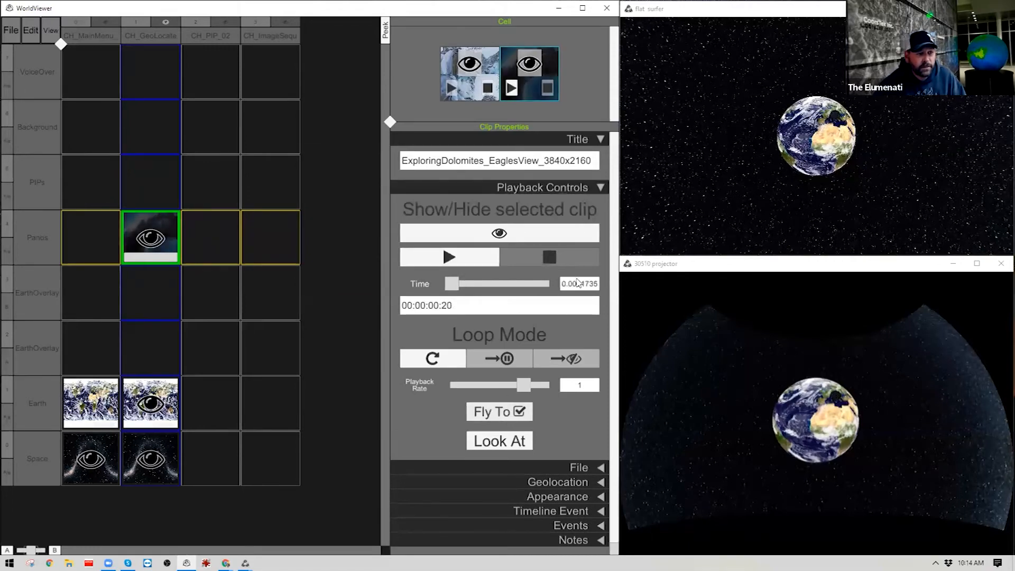
click(599, 189)
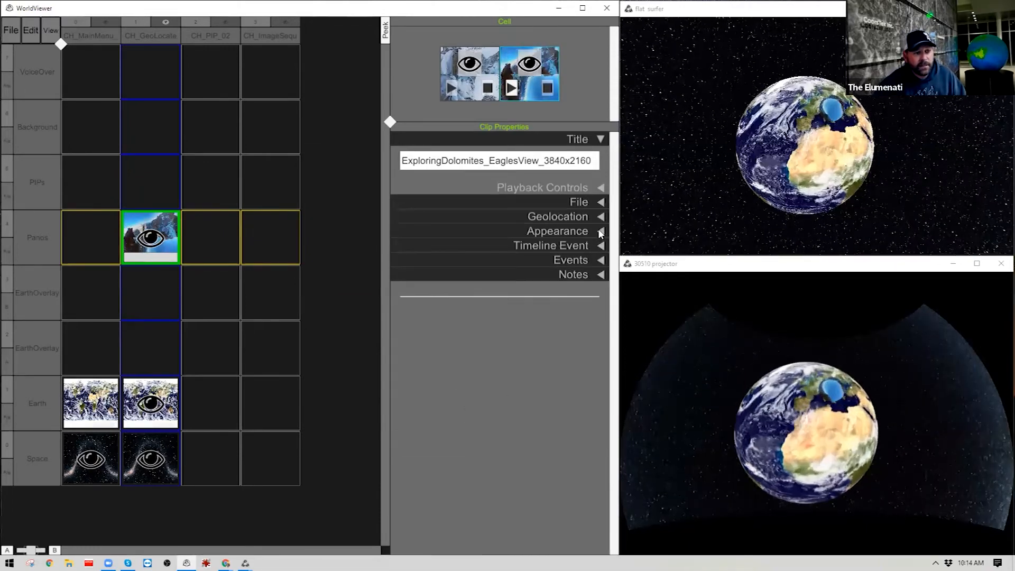
Save a preload image screenshot of the ExploringDolomites clip as dolomites in PNG format in the Thumbnails folder, and go back out to the globe
click(571, 231)
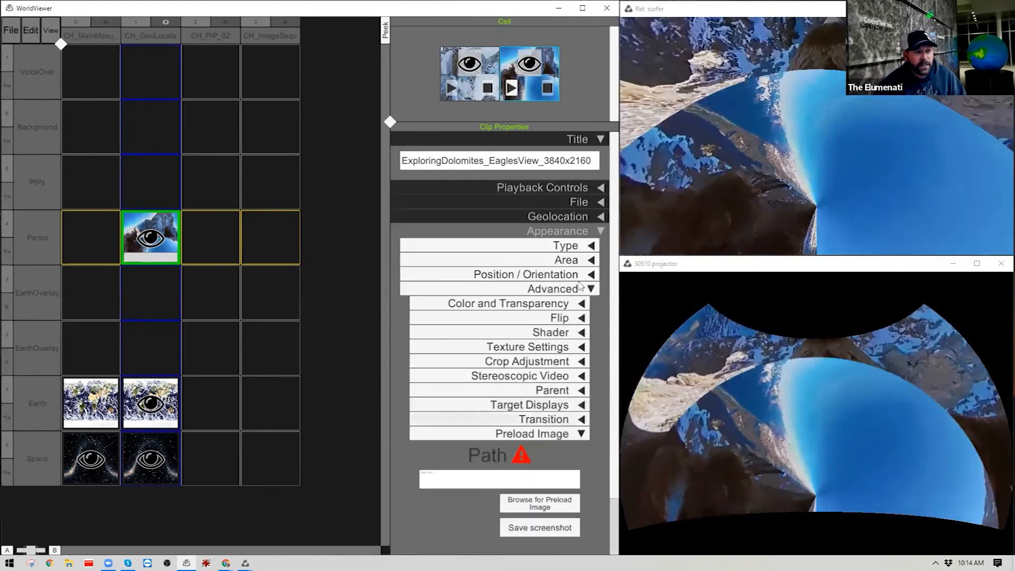
click(583, 247)
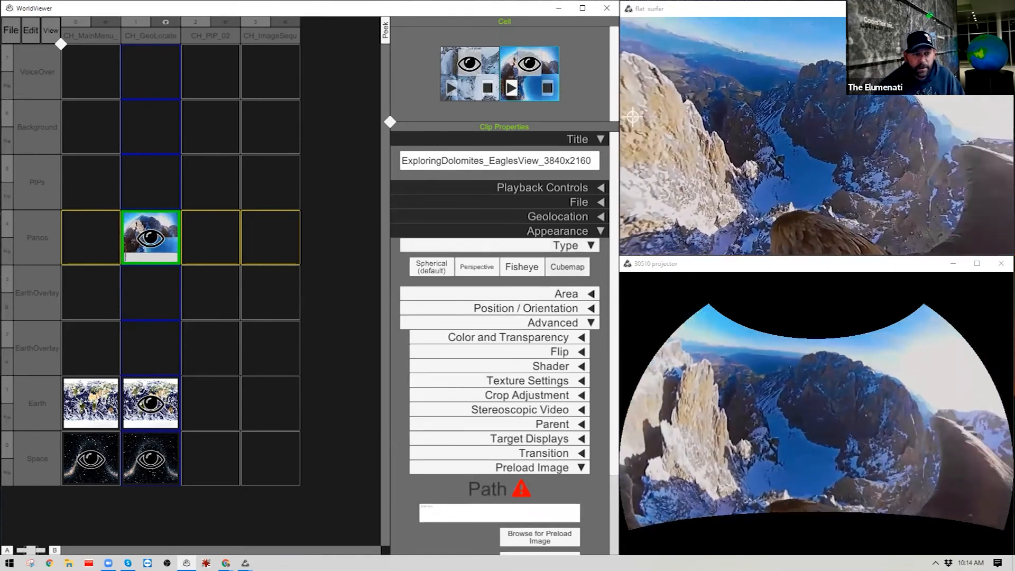
click(600, 231)
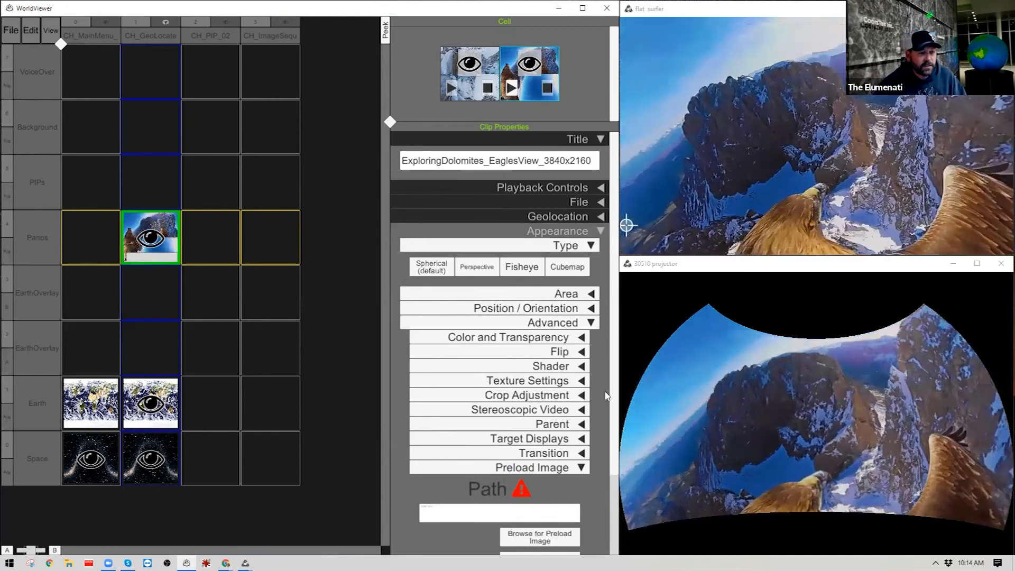
scroll(523, 423, down, 3)
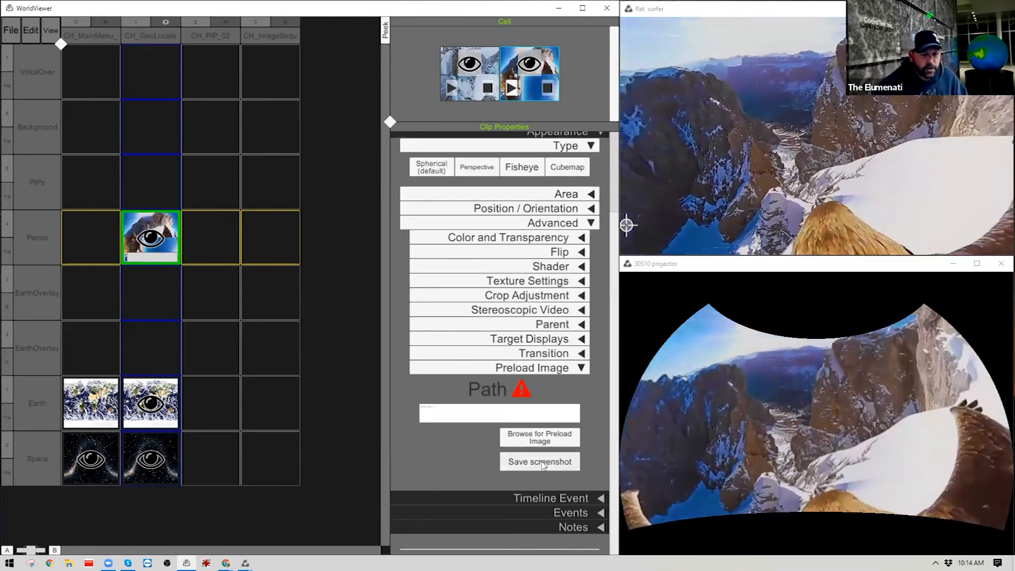
click(542, 463)
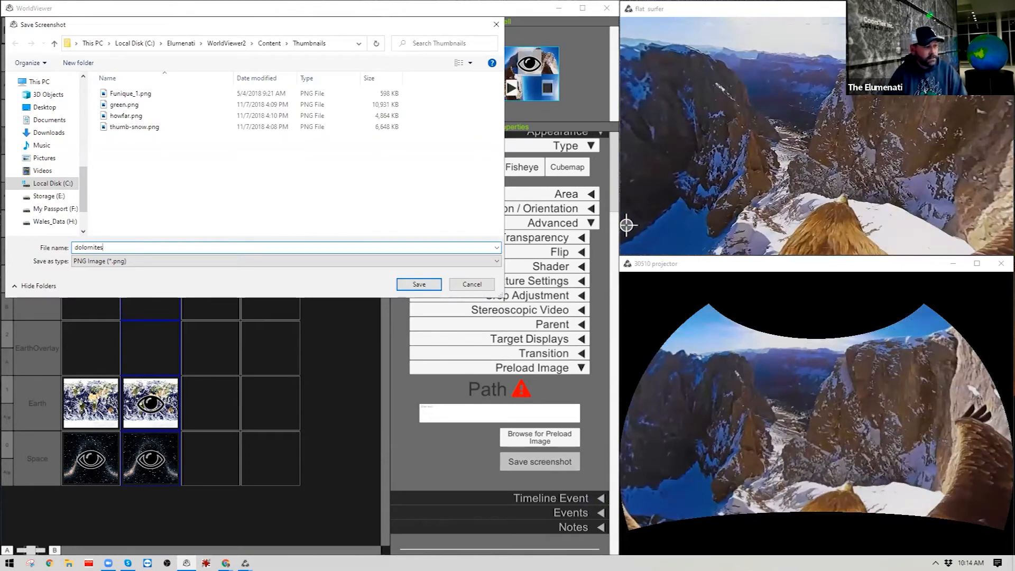
click(419, 285)
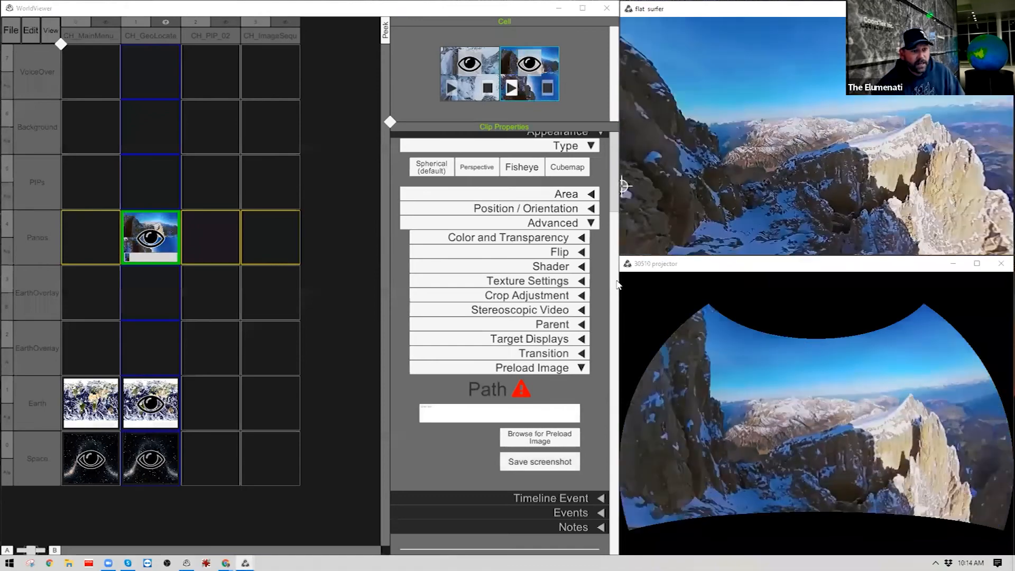
drag(613, 277, 596, 196)
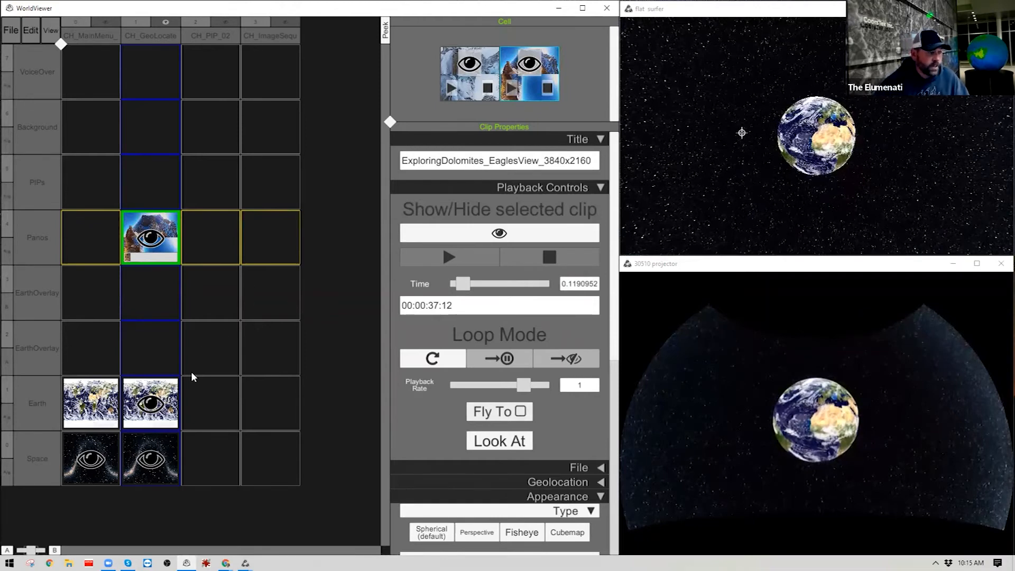
Paste the main menu chapter's Earth cell as a link into the Earth track of the CH_PIP_02 chapter
click(102, 404)
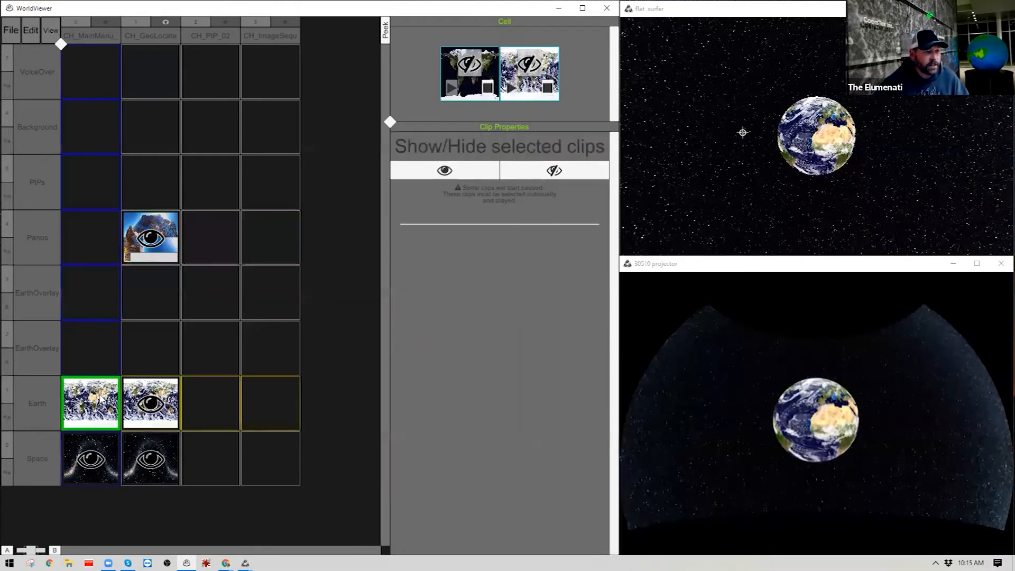
click(532, 84)
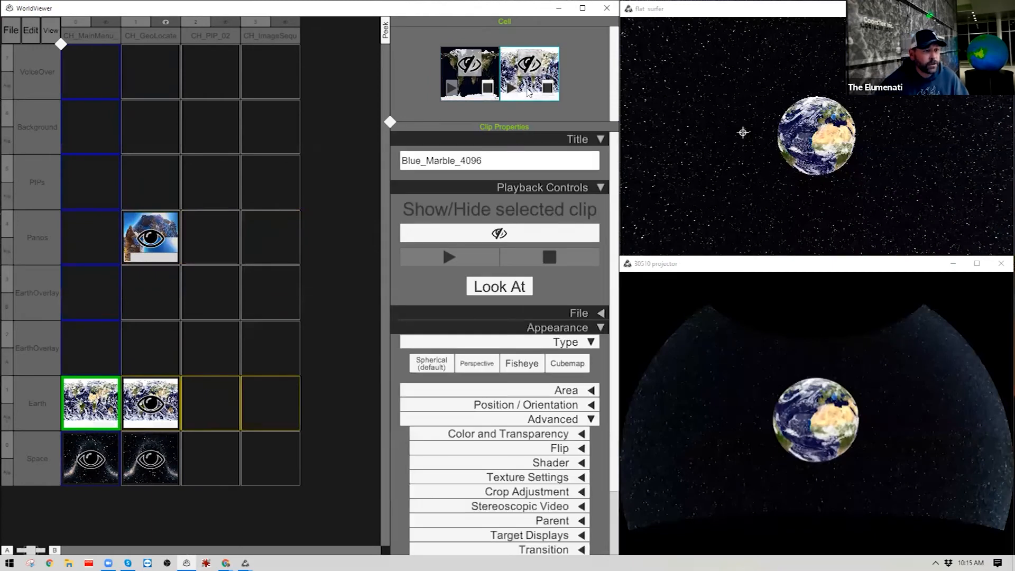
right_click(211, 410)
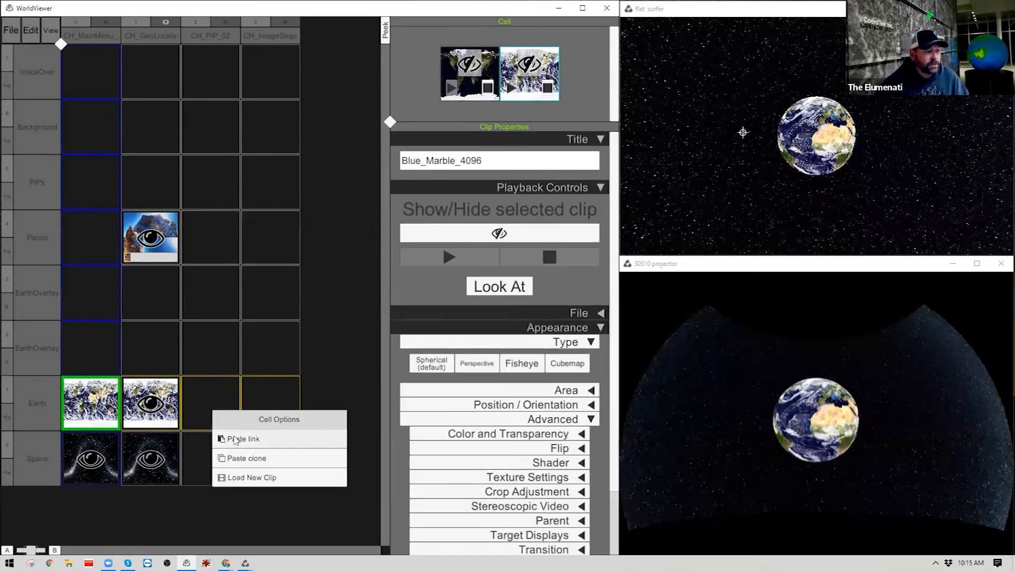
click(236, 440)
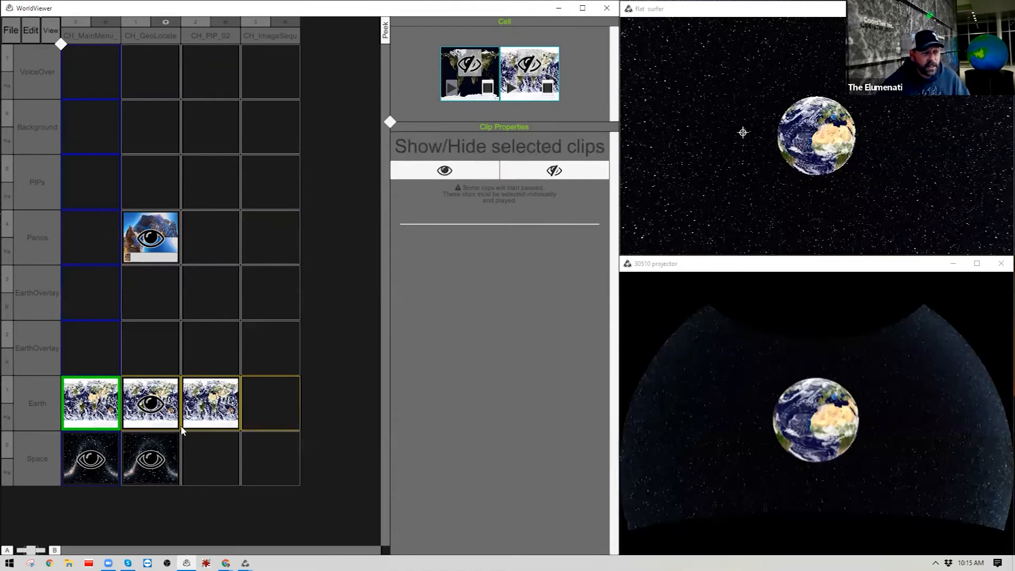
Paste the allsky-2mass Space cell as a link into the Space track of CH_PIP_02, and make that chapter active
click(168, 449)
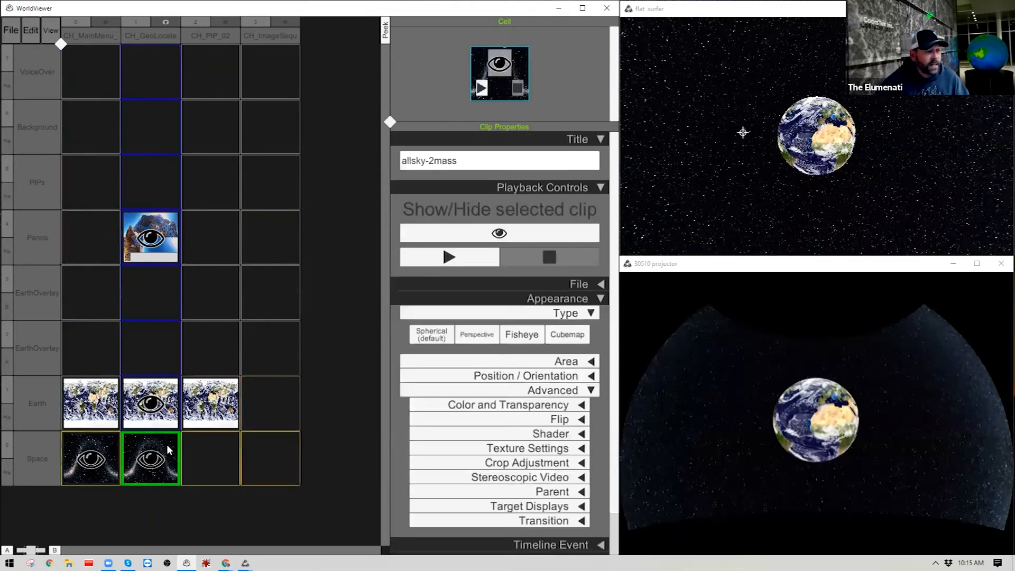
right_click(226, 451)
click(260, 483)
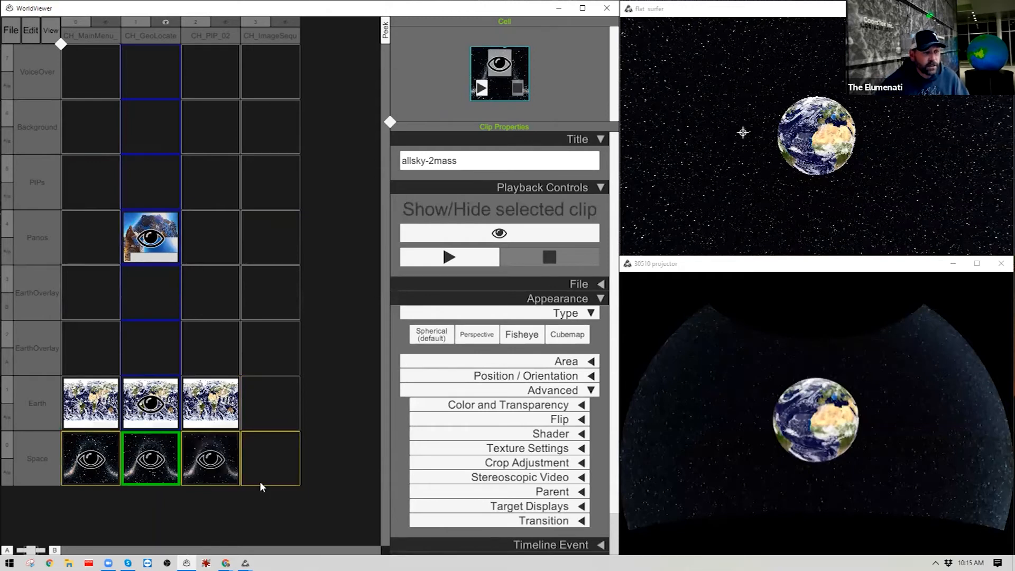
click(226, 21)
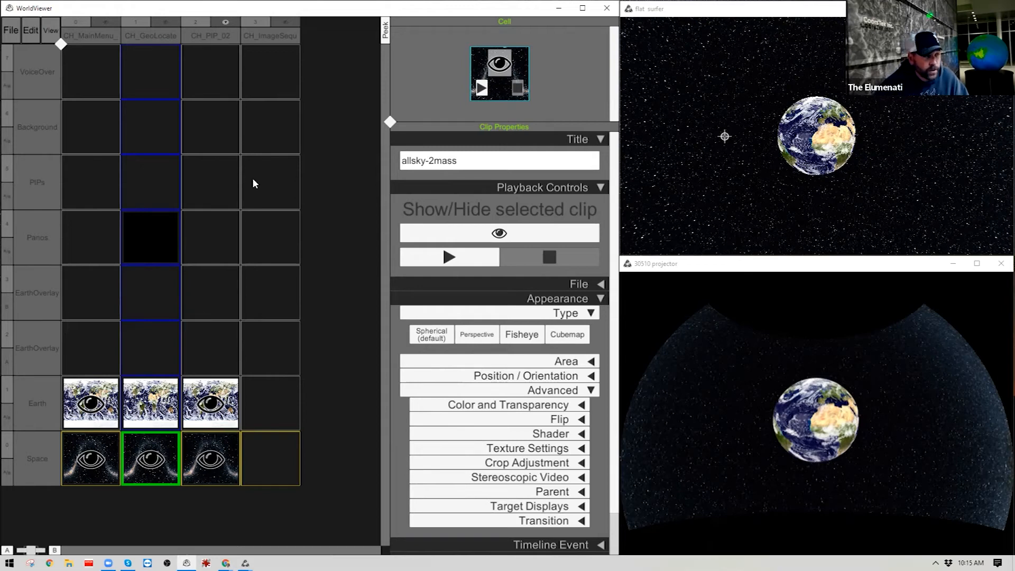
Load CETool_PIP2 - Copy.mp4 from FlatMedia/Movies into the PIPs track of CH_PIP_02 as a Picture In Picture Overlay clip
click(57, 188)
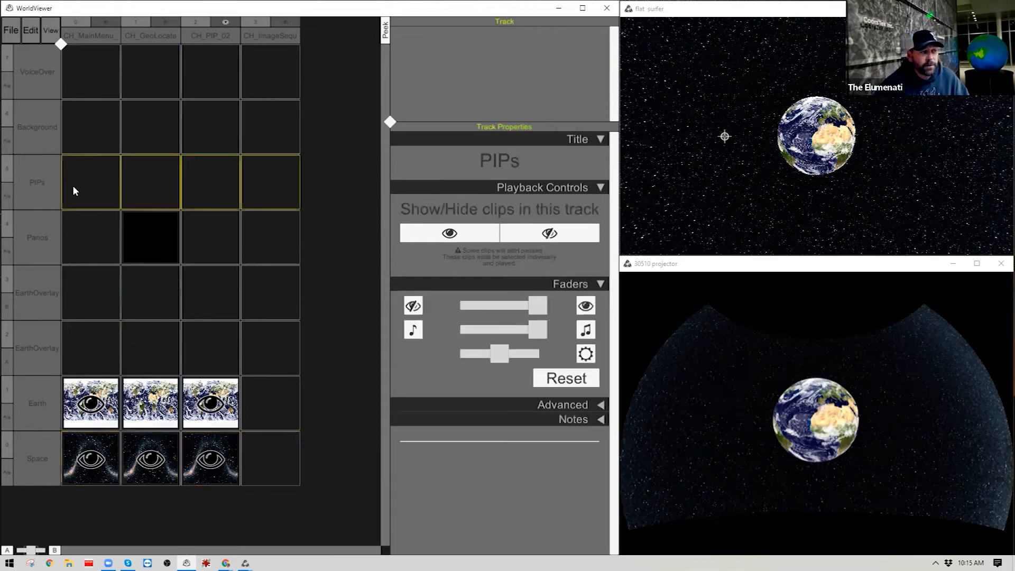
right_click(215, 183)
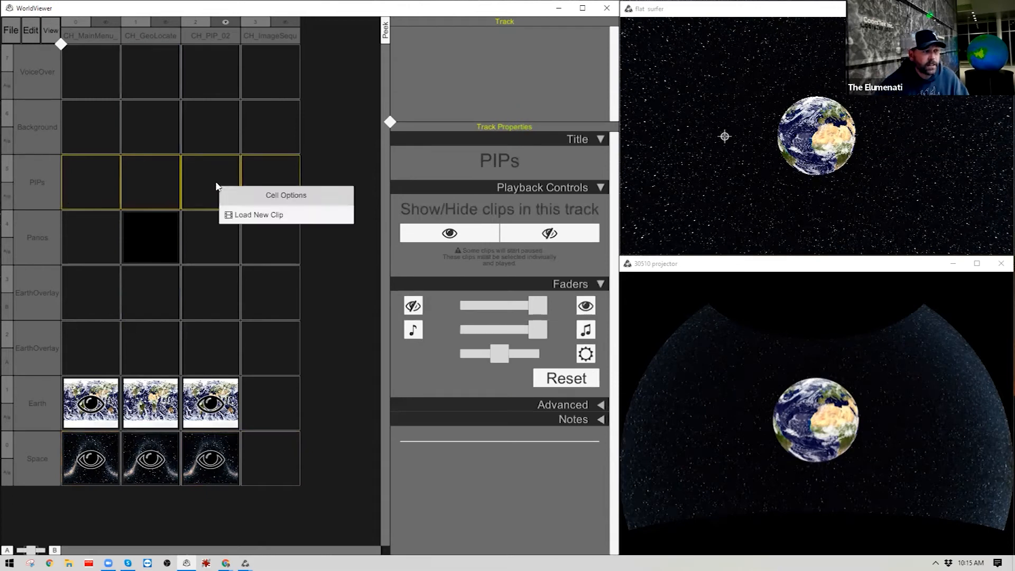
click(263, 217)
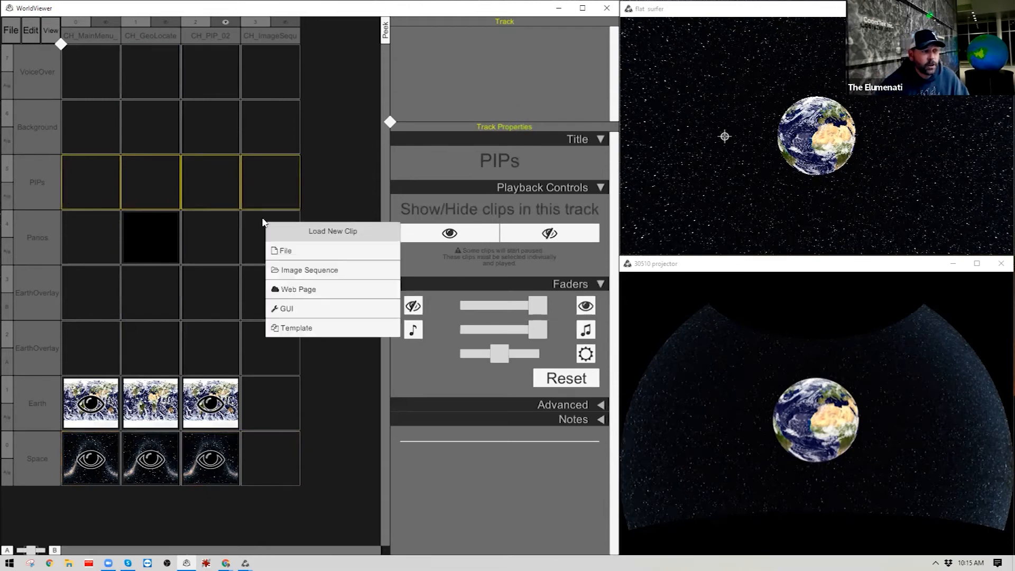
click(285, 257)
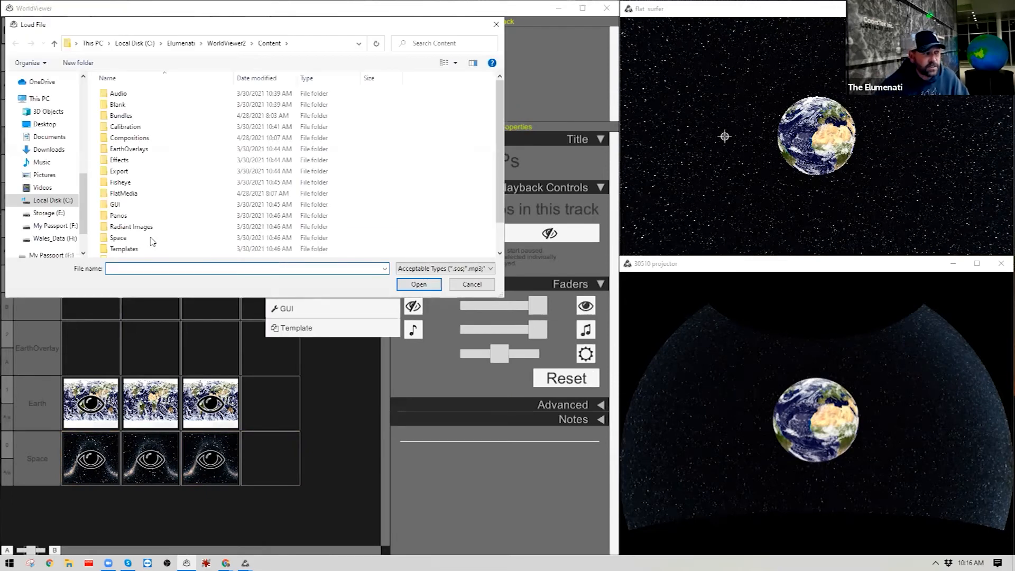
scroll(140, 226, down, 1)
scroll(136, 211, up, 1)
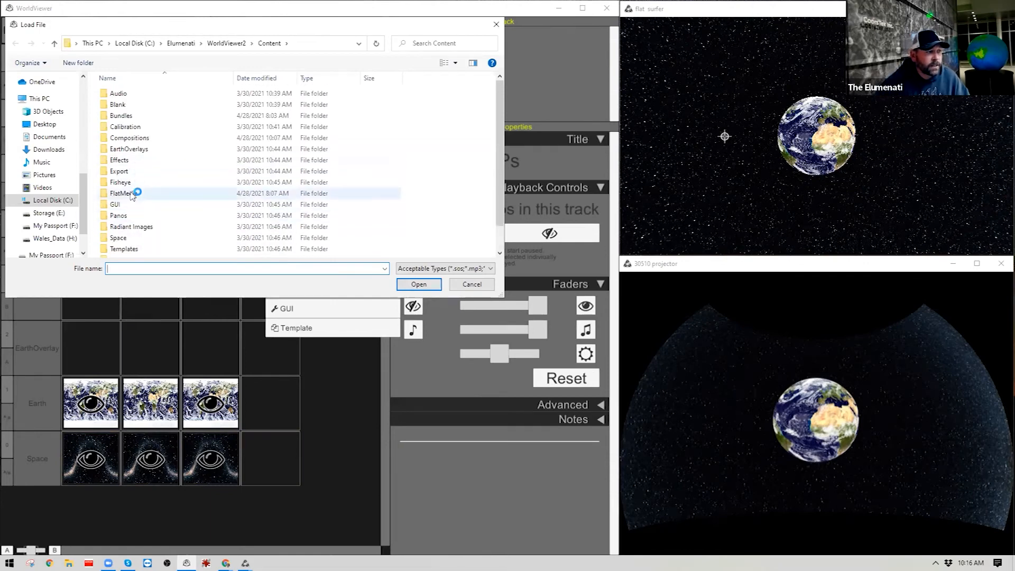
double_click(140, 197)
double_click(131, 93)
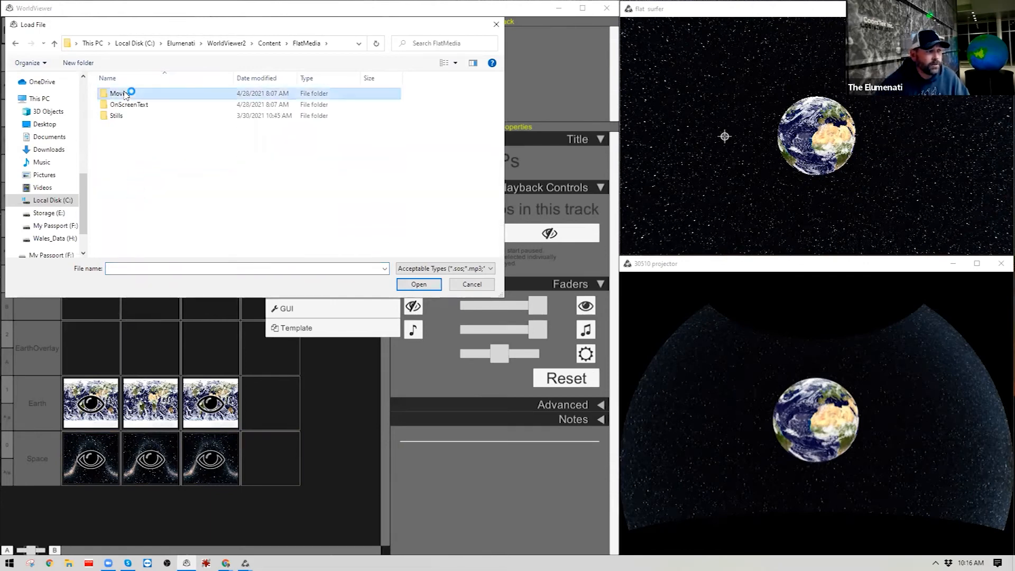
click(126, 117)
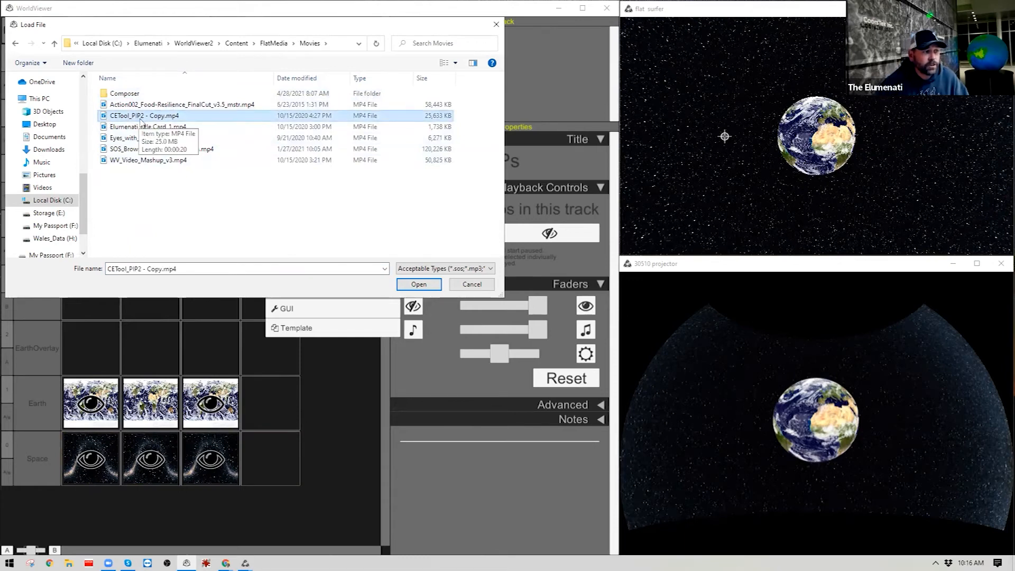
click(418, 285)
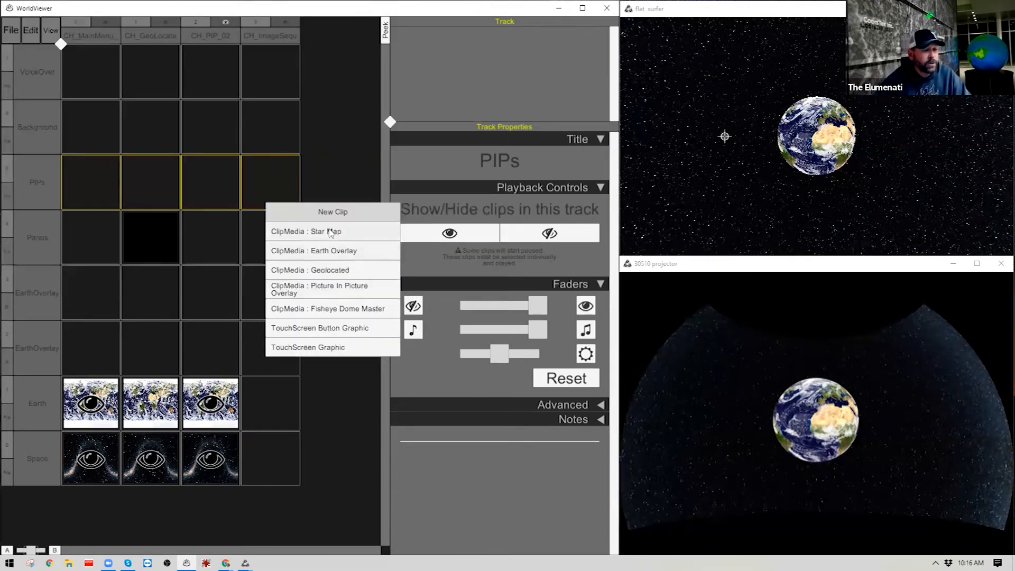
click(316, 294)
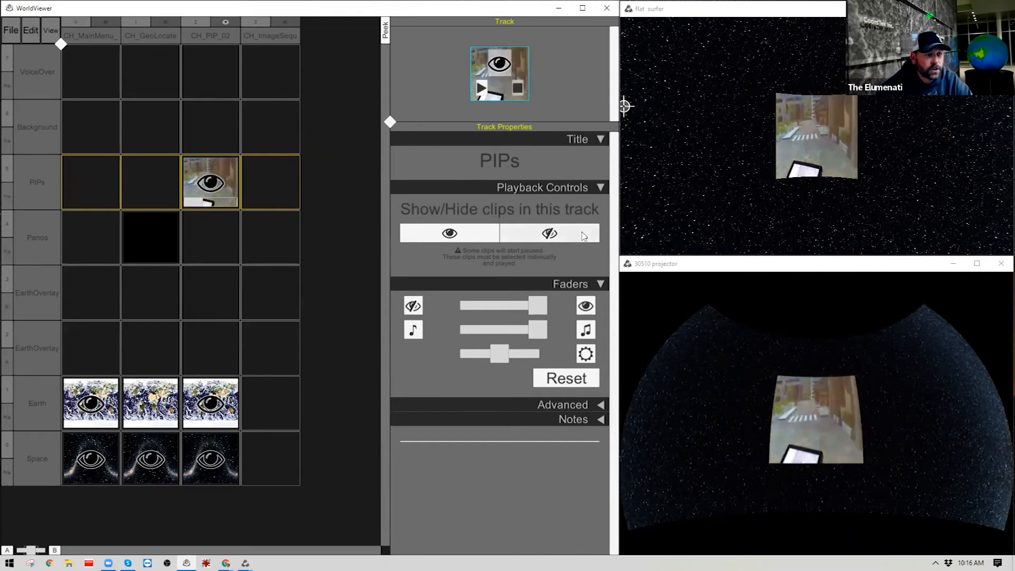
Set the appearance type of the CETool_PIP2_-_Copy clip to Perspective
click(210, 182)
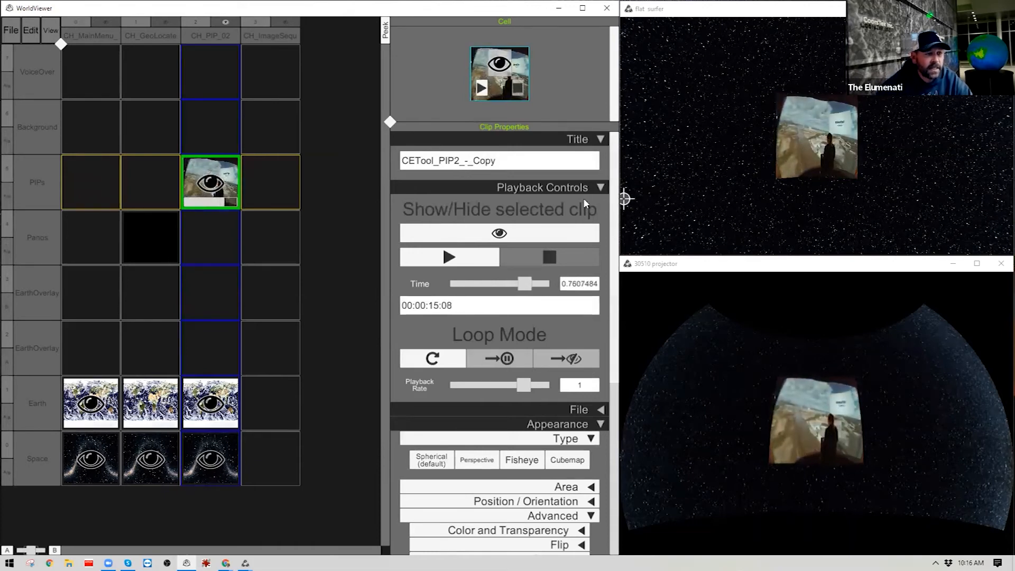
click(591, 182)
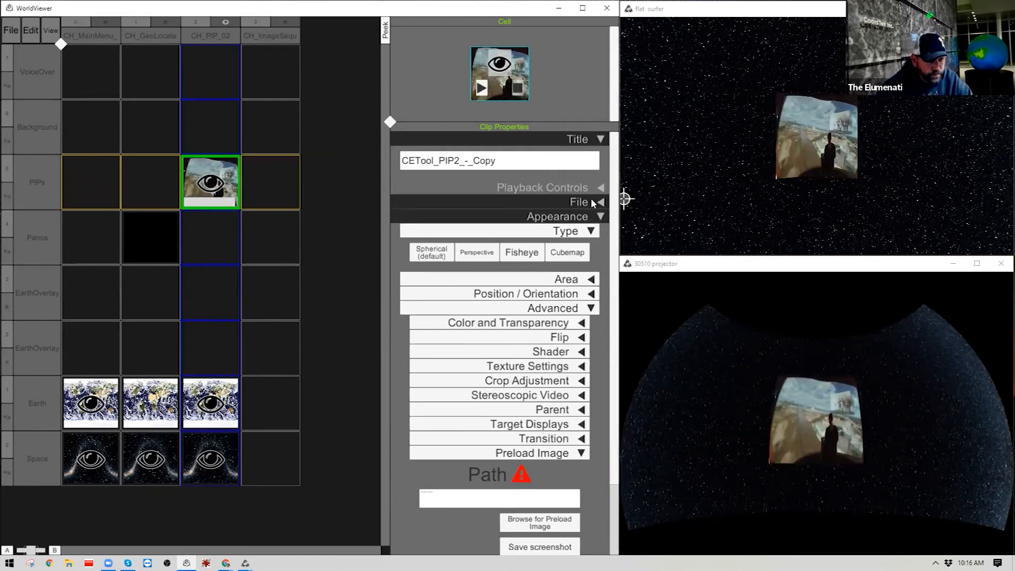
click(592, 231)
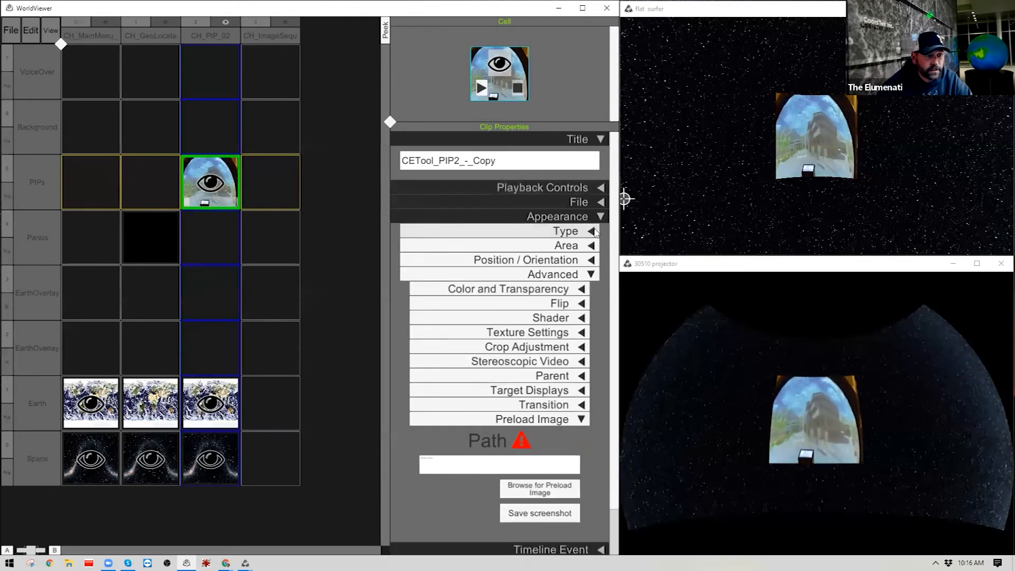
click(590, 274)
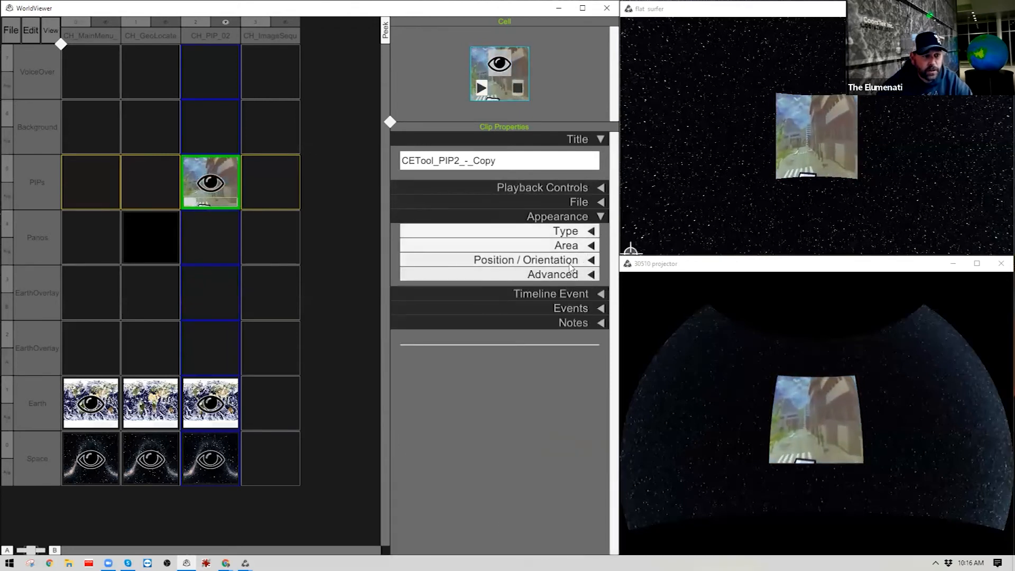
click(494, 230)
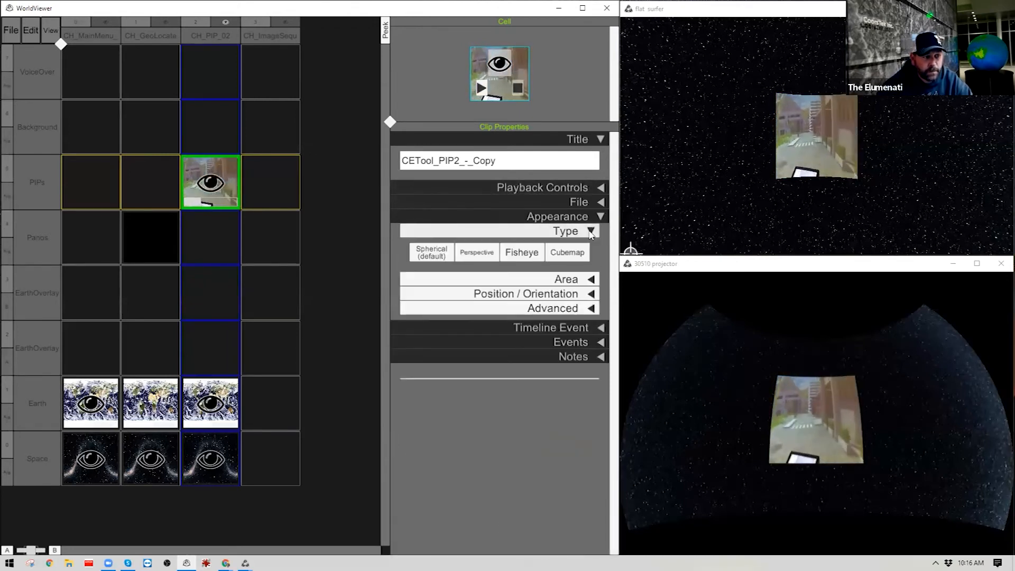
click(478, 255)
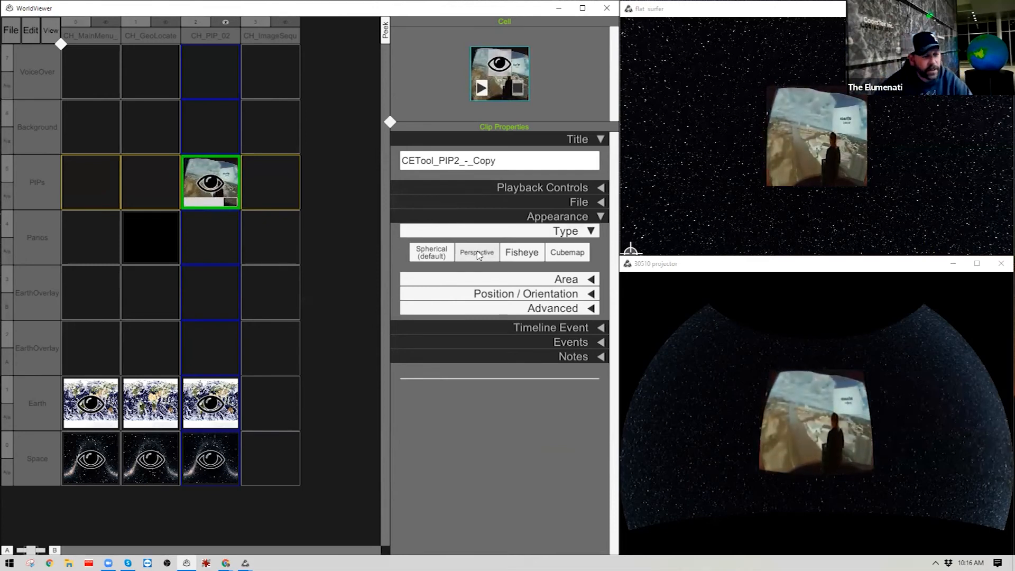
click(591, 232)
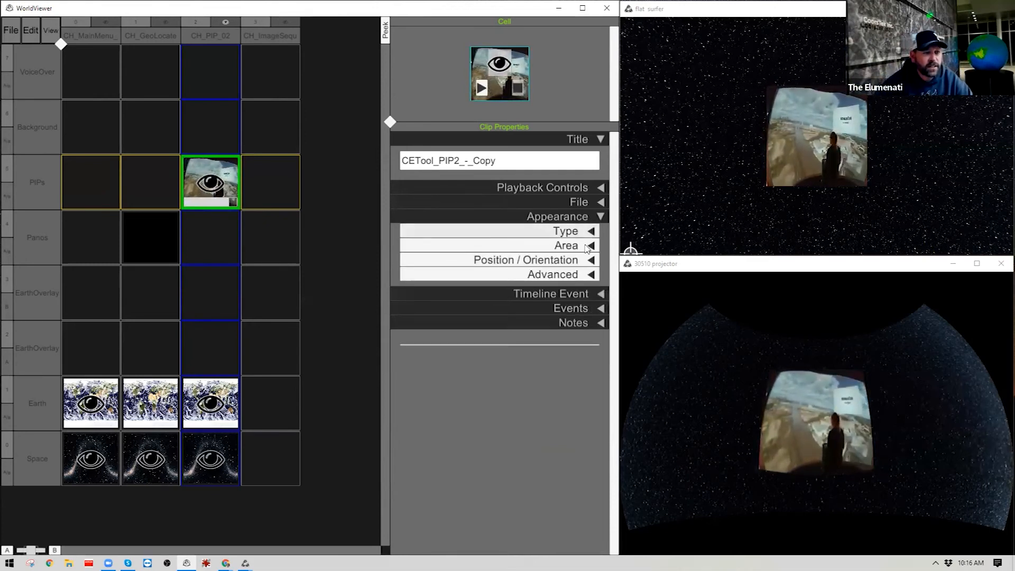
Enlarge the CETool_PIP2_-_Copy clip's display area freehand by extending its opposite corners outward
click(588, 245)
mouse_move(496, 305)
mouse_down()
mouse_move(471, 270)
mouse_move(426, 284)
mouse_move(385, 341)
mouse_move(618, 351)
mouse_move(687, 307)
mouse_move(725, 177)
mouse_move(579, 334)
mouse_move(562, 261)
mouse_move(462, 312)
mouse_move(454, 288)
mouse_move(447, 299)
mouse_move(476, 325)
mouse_move(496, 303)
mouse_up()
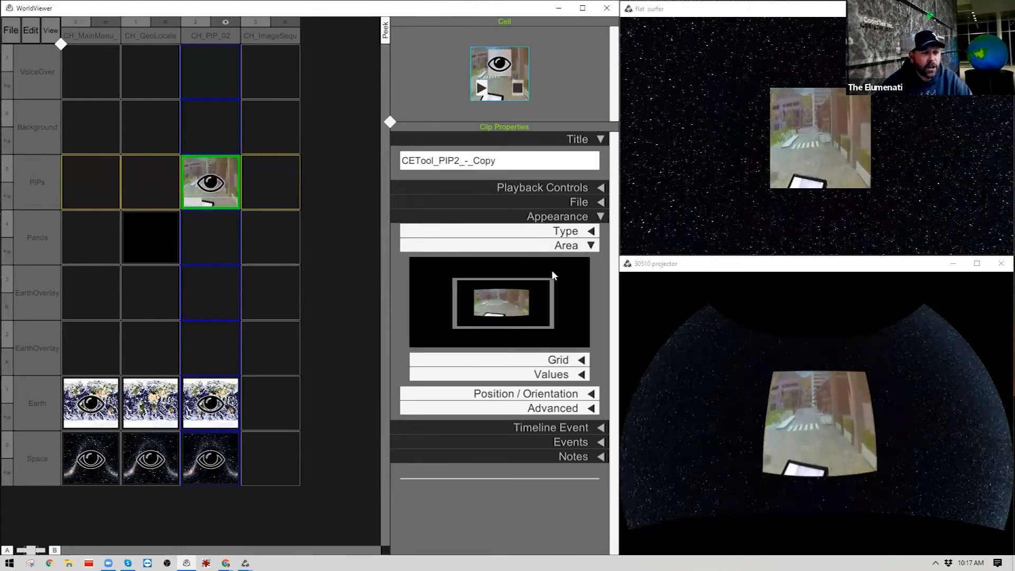
drag(550, 277, 588, 260)
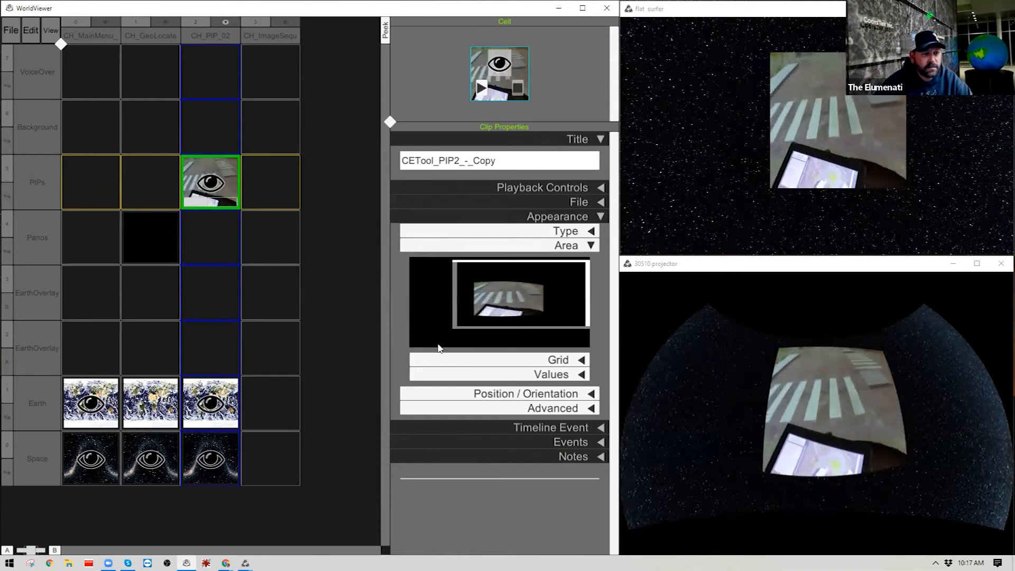
drag(452, 327, 388, 350)
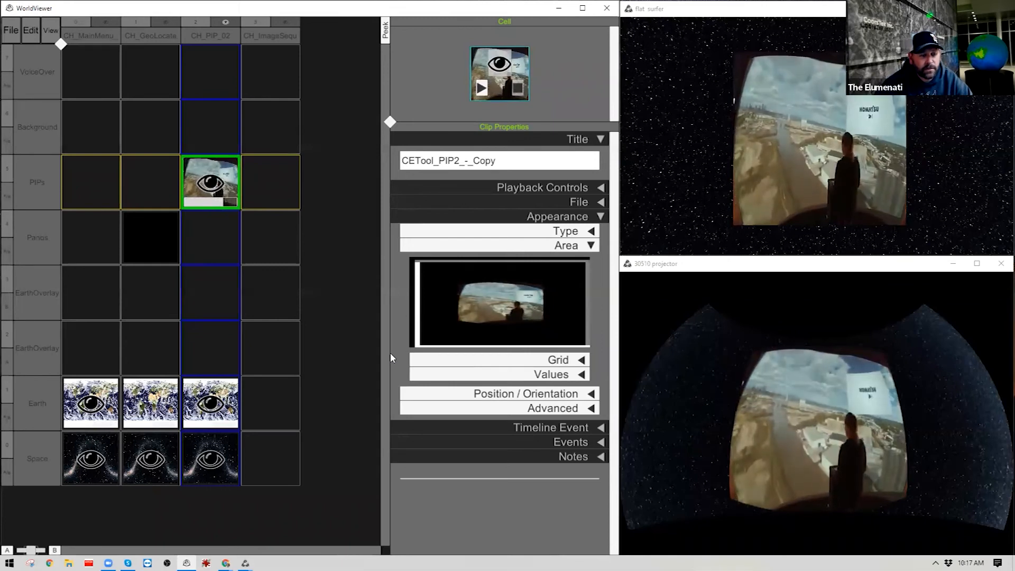
Use the default aspect ratio for the picture-in-picture clip, set its Center X and Center Y to 0, and its width to about 150
click(569, 375)
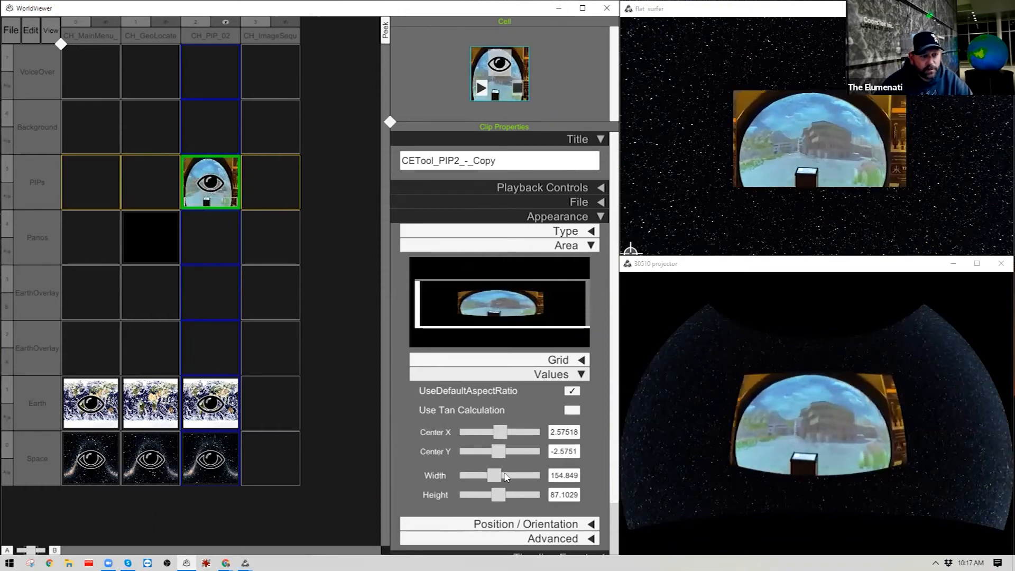
mouse_move(495, 477)
mouse_down()
mouse_move(528, 478)
mouse_move(471, 482)
mouse_move(486, 481)
mouse_up()
mouse_move(501, 435)
mouse_down()
mouse_move(470, 432)
mouse_move(532, 432)
mouse_move(499, 433)
mouse_up()
drag(465, 431, 504, 454)
double_click(564, 451)
text(0)
double_click(564, 431)
text(0)
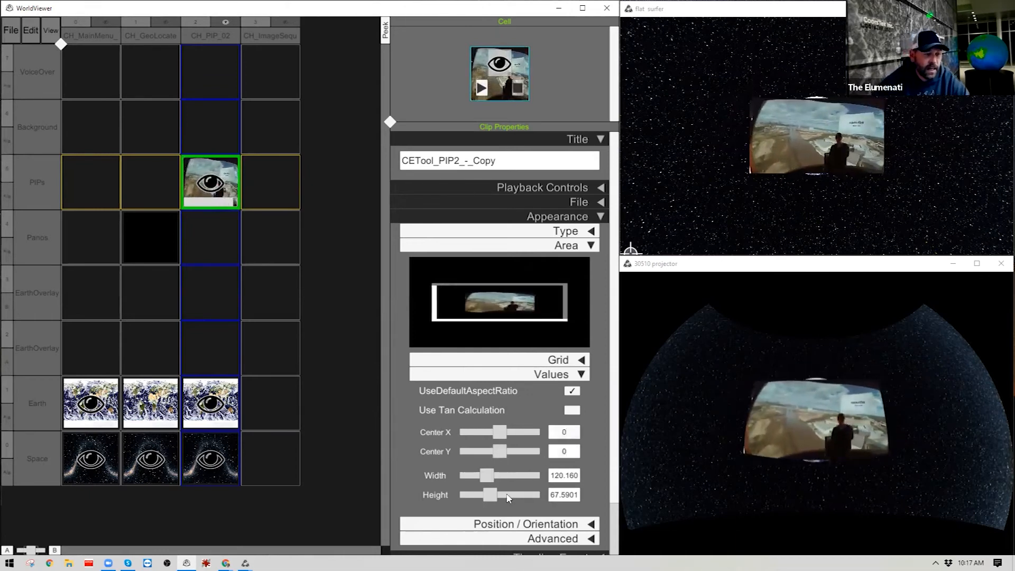
drag(487, 481, 495, 480)
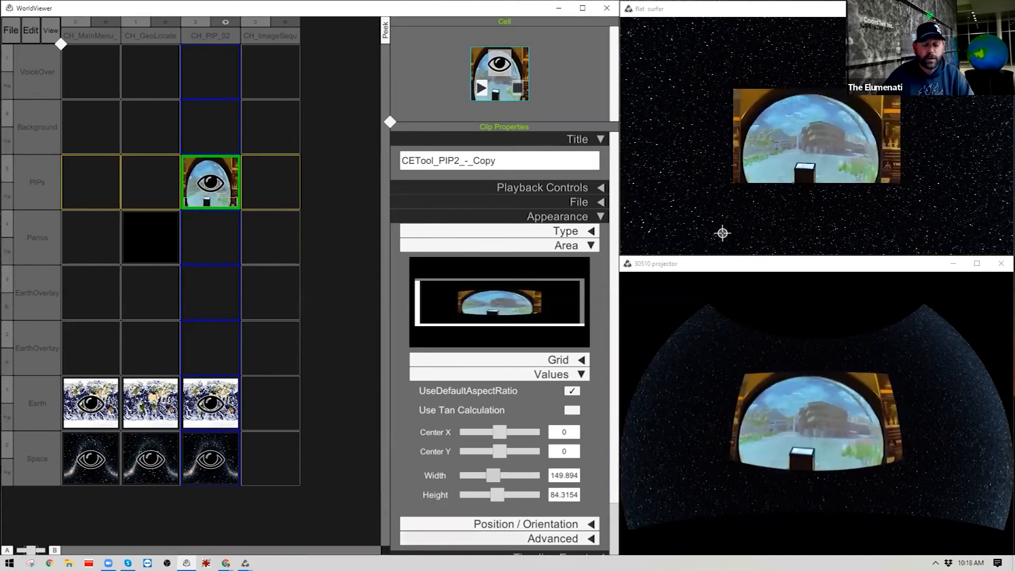
click(591, 245)
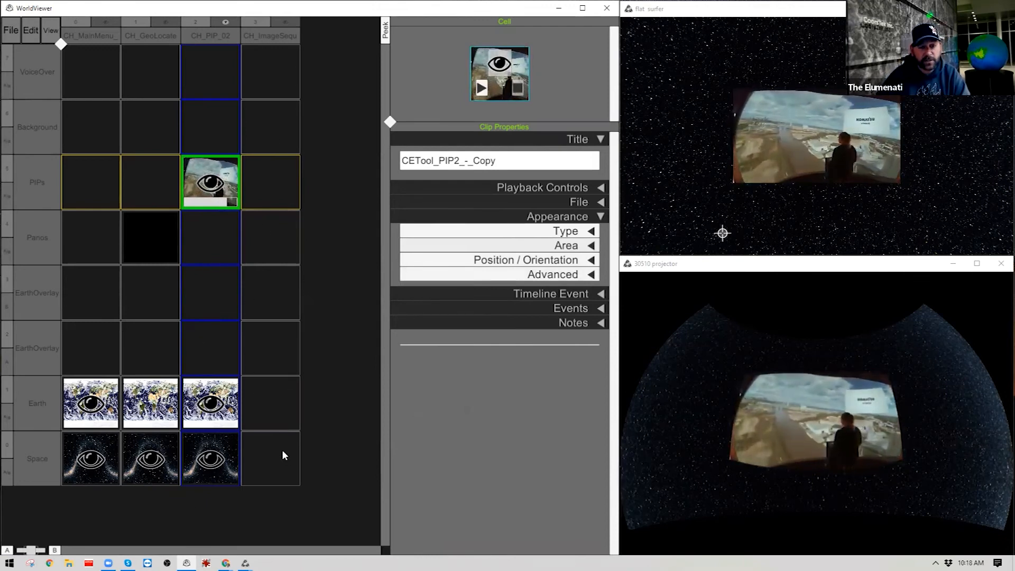
Paste the Blue_Marble_4096 clip from CH_PIP_02 as a link into the Earth track of the image sequence chapter
click(226, 383)
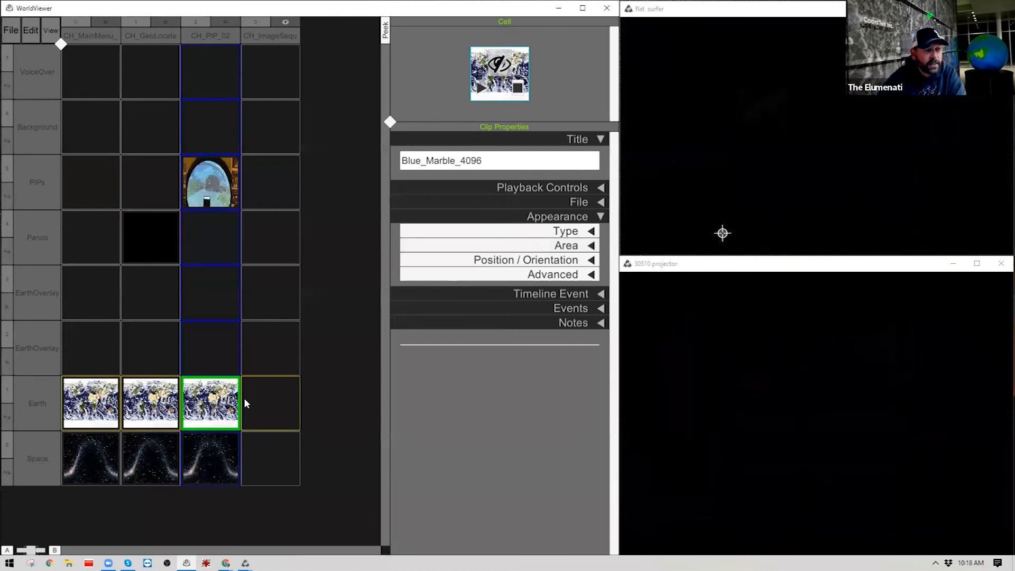
right_click(268, 403)
click(295, 429)
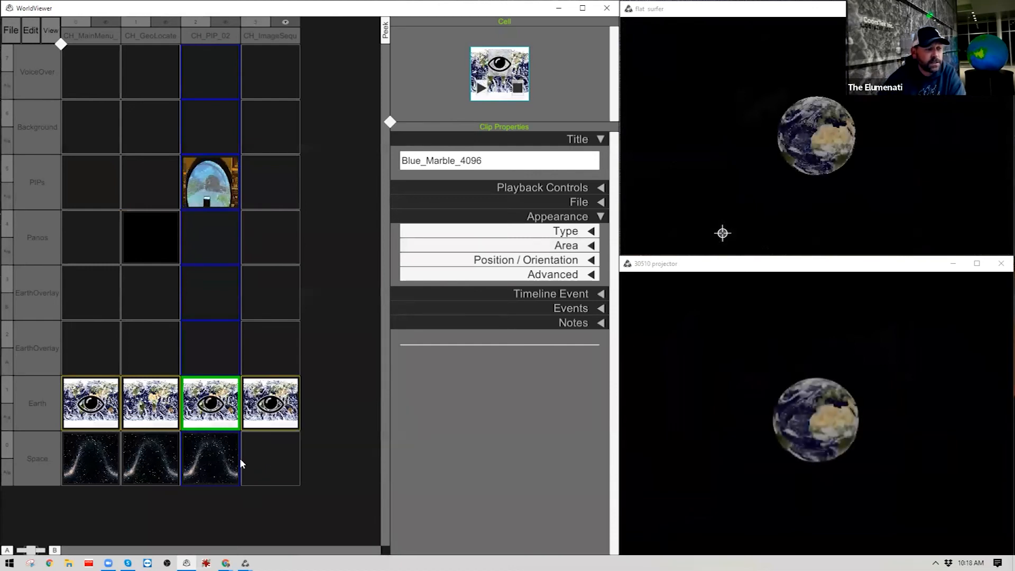
Paste the allsky-2mass Space clip as a link into the Space track of the image sequence chapter
click(230, 465)
right_click(268, 459)
click(309, 487)
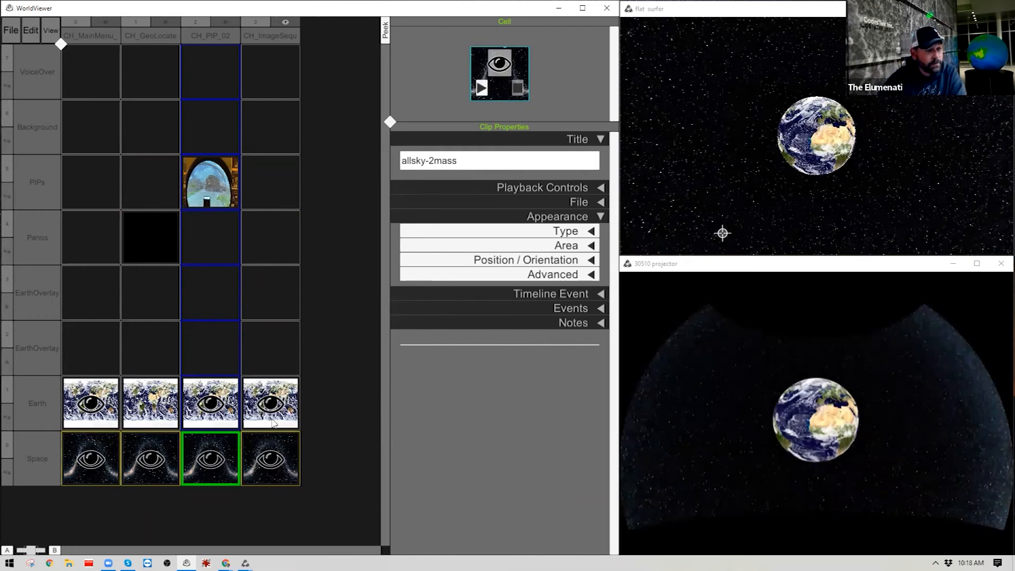
Remove the Blue_Marble_4096 clip from the Earth cell of the image sequence chapter
click(290, 407)
right_click(292, 403)
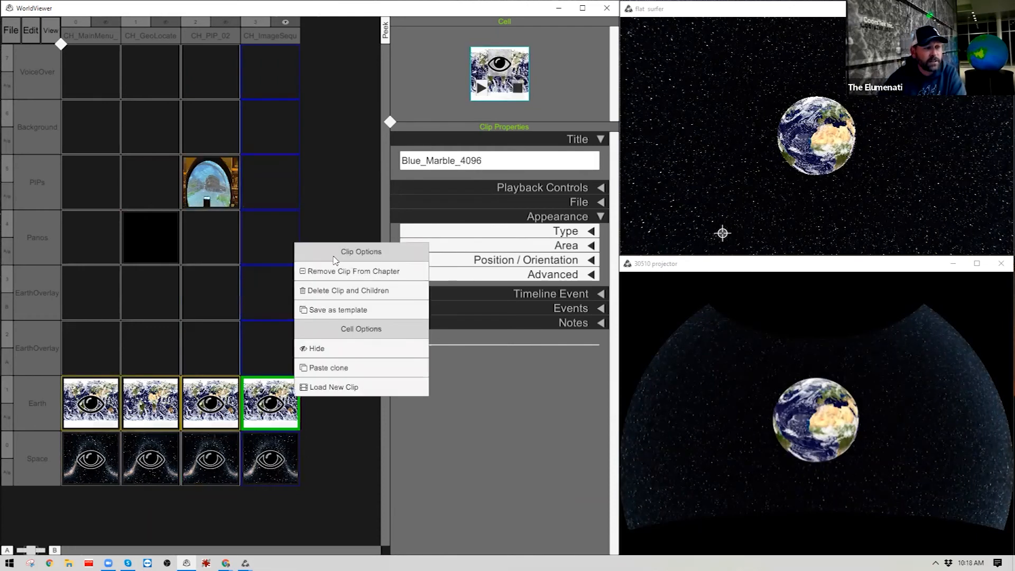
click(347, 286)
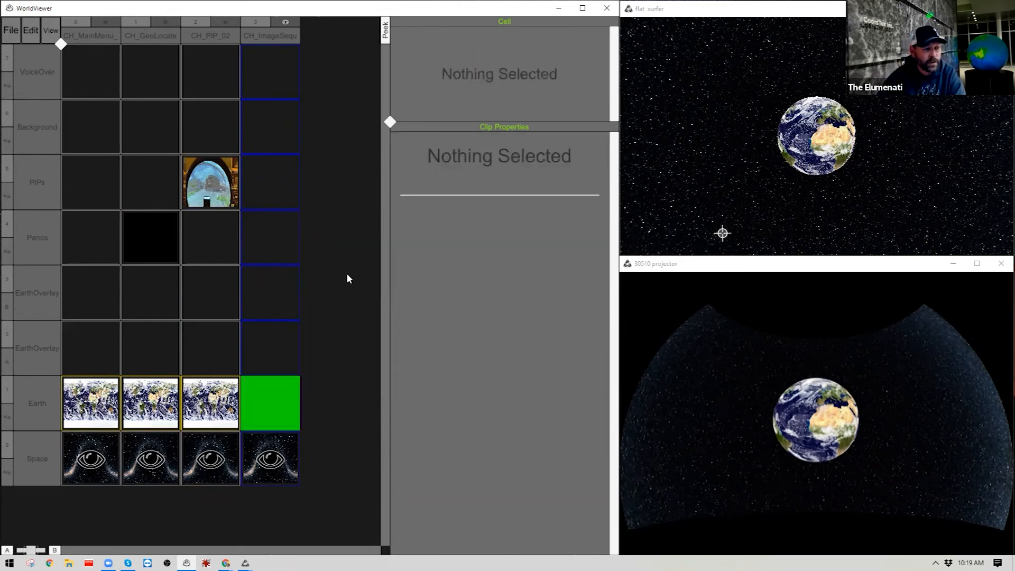
Paste only the EarthHD clip from the main menu chapter's Earth cell as a link into the image sequence chapter's Earth track
click(80, 405)
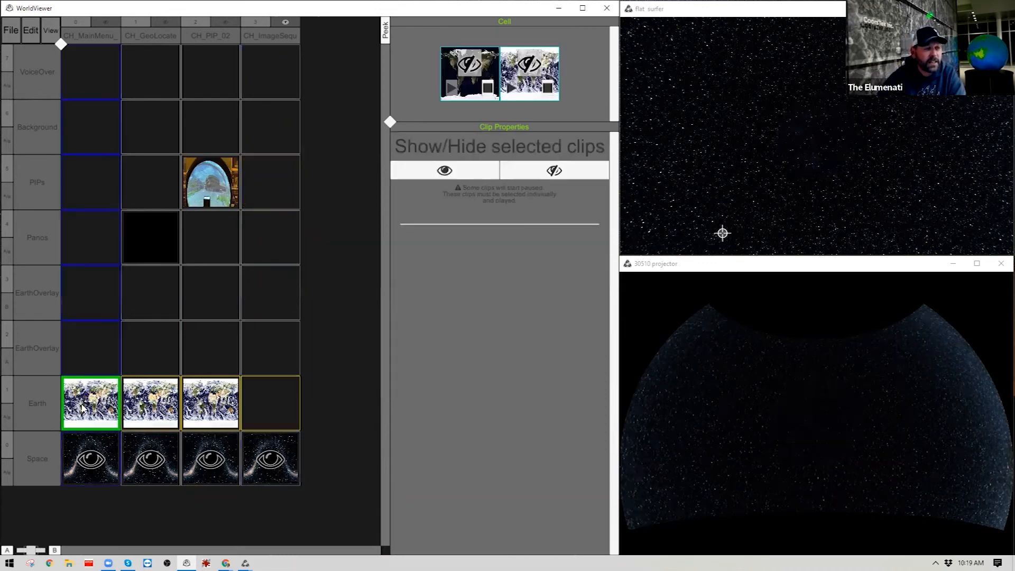
click(469, 93)
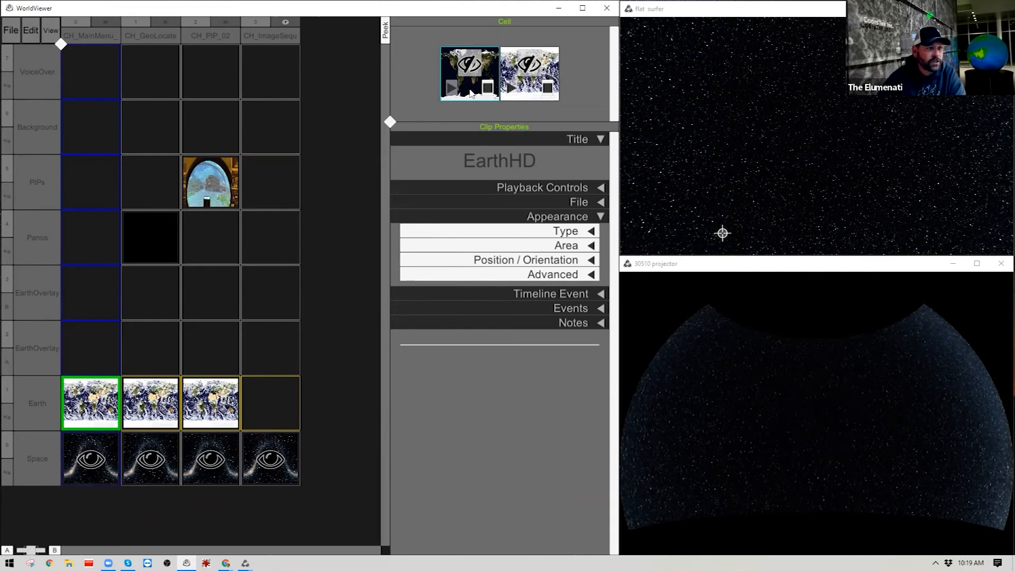
key(ctrl+z)
key(ctrl+z)
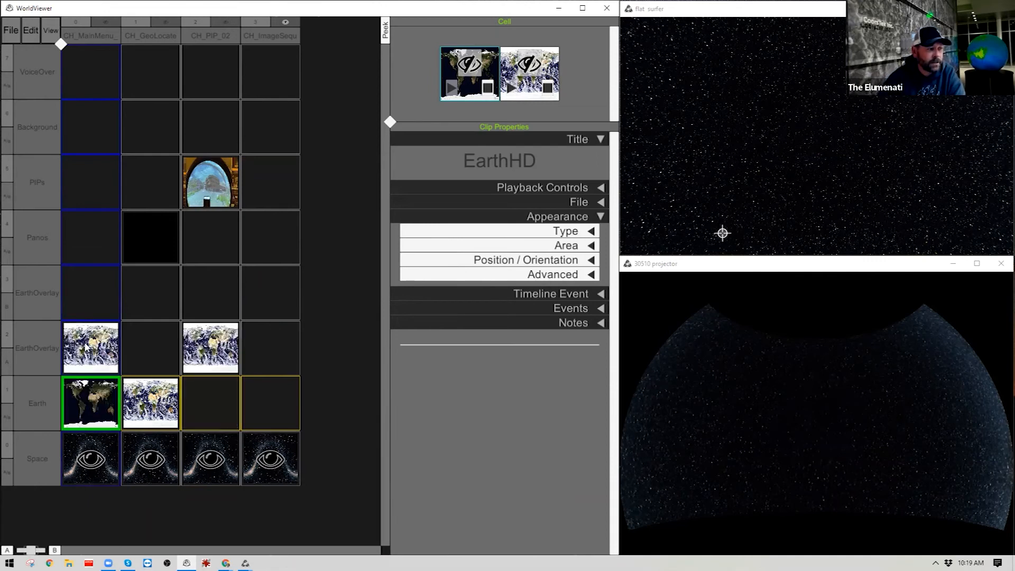
drag(84, 344, 84, 410)
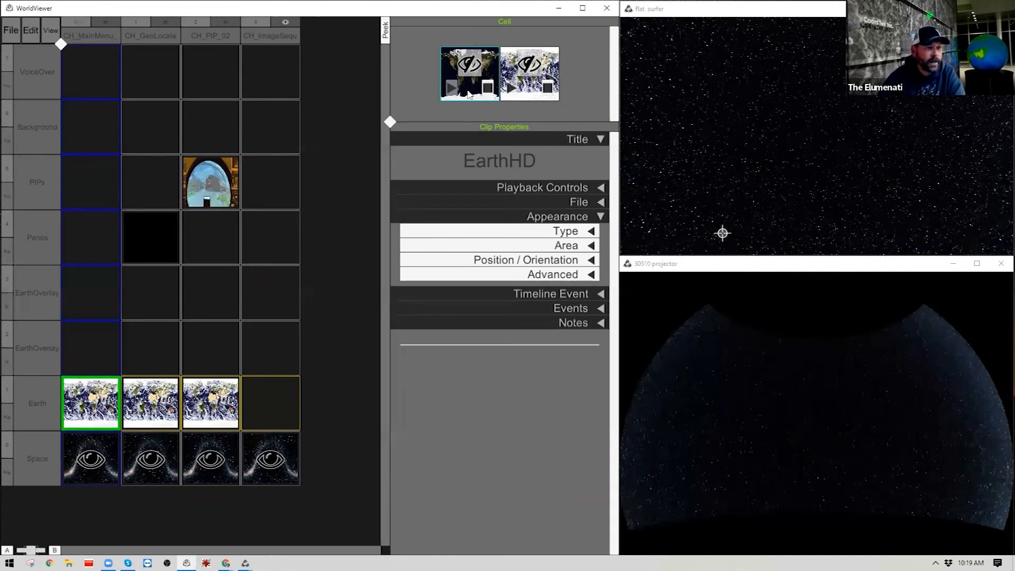
right_click(275, 410)
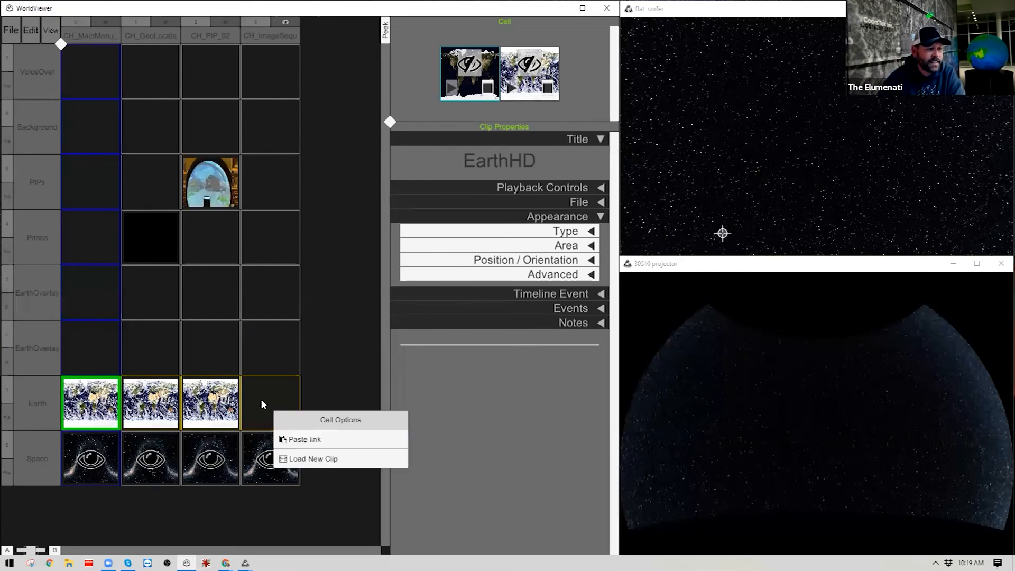
click(304, 443)
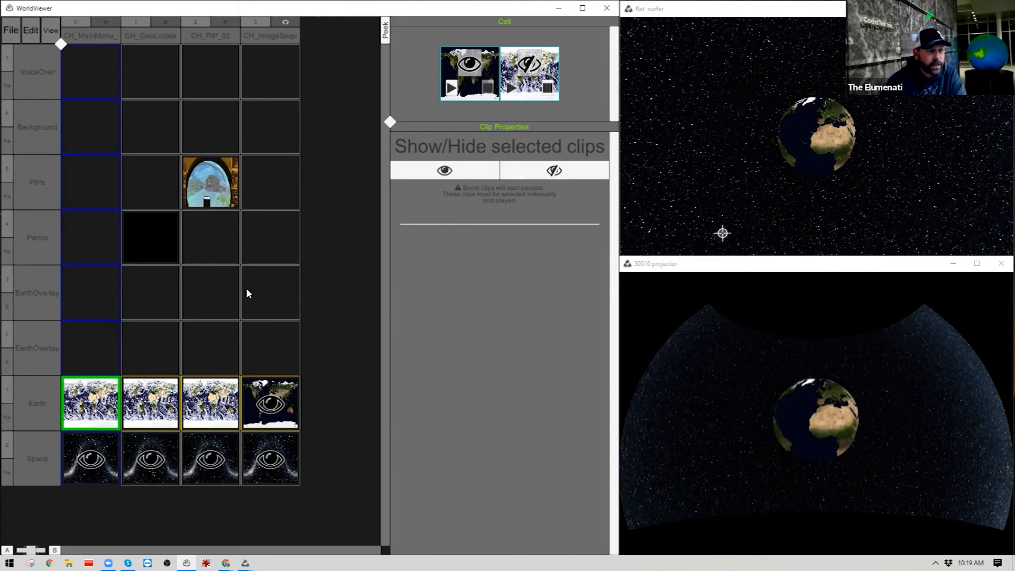
Load the Seal and Seabird Tracks Pacific Ocean image sequence, starting from TOPPMOVIE.2005-01-28.png, as an Earth Overlay into the image sequence chapter's EarthOverlay B cell
right_click(273, 303)
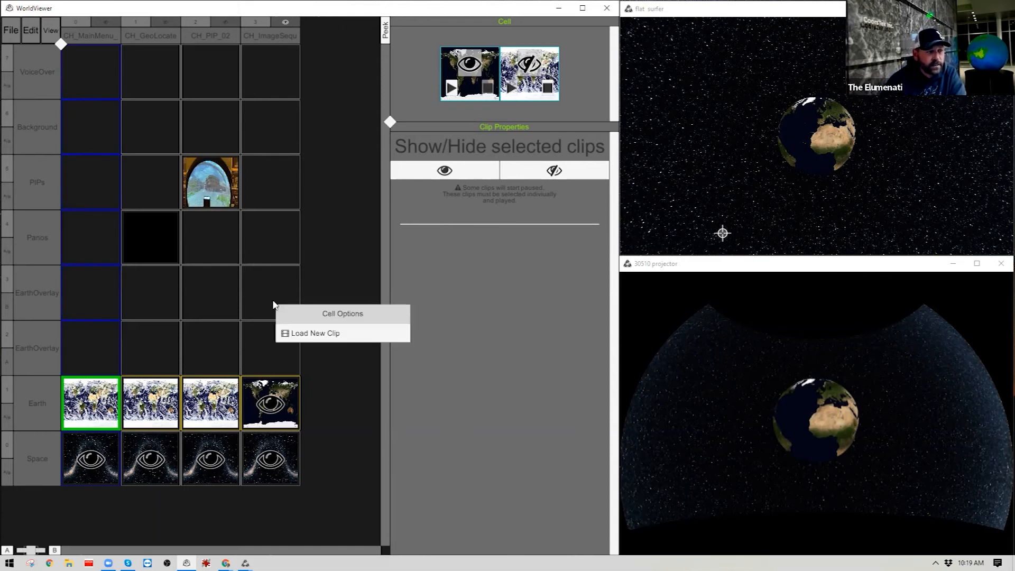
click(270, 305)
right_click(268, 298)
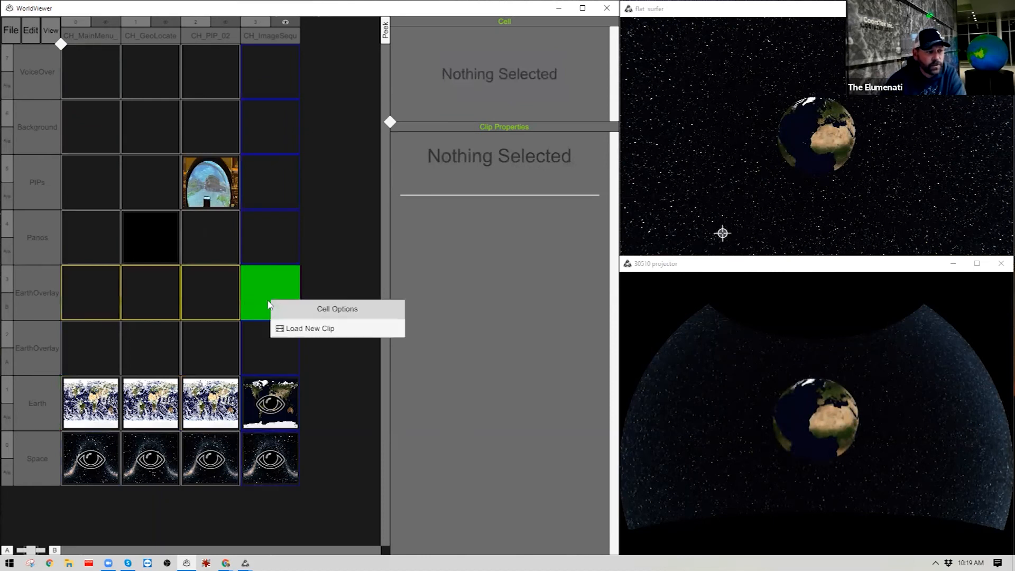
click(306, 329)
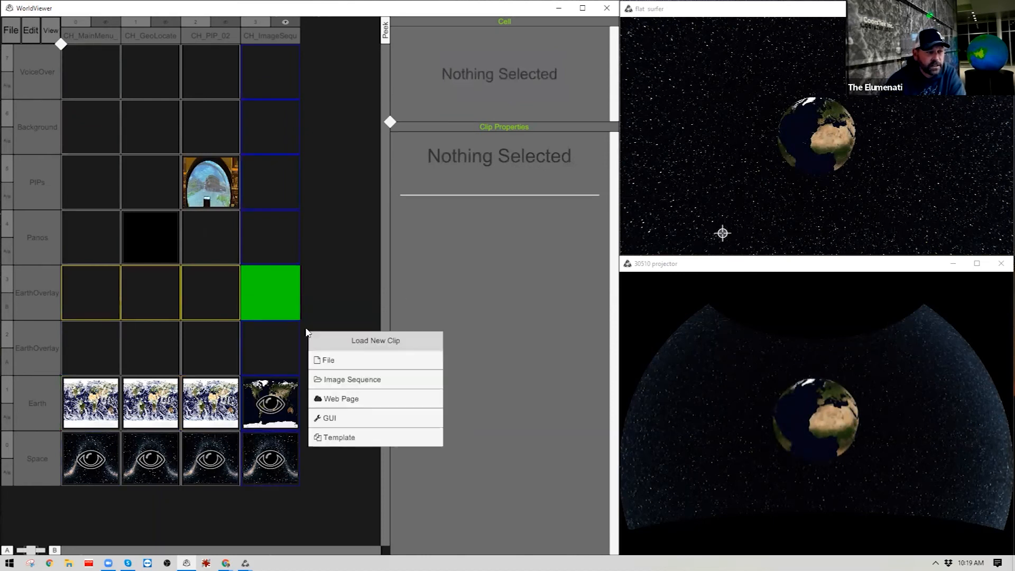
click(354, 385)
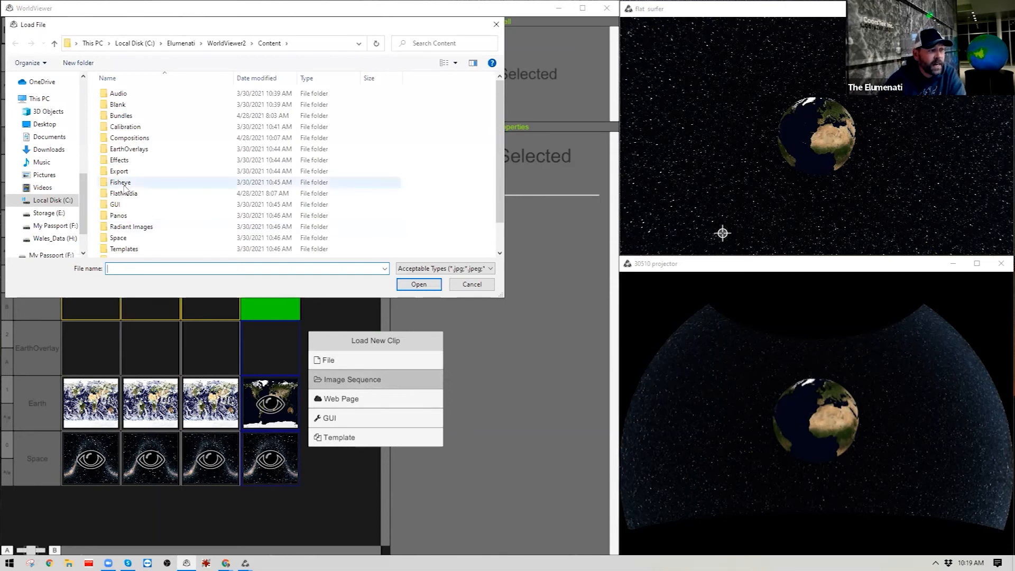
double_click(150, 149)
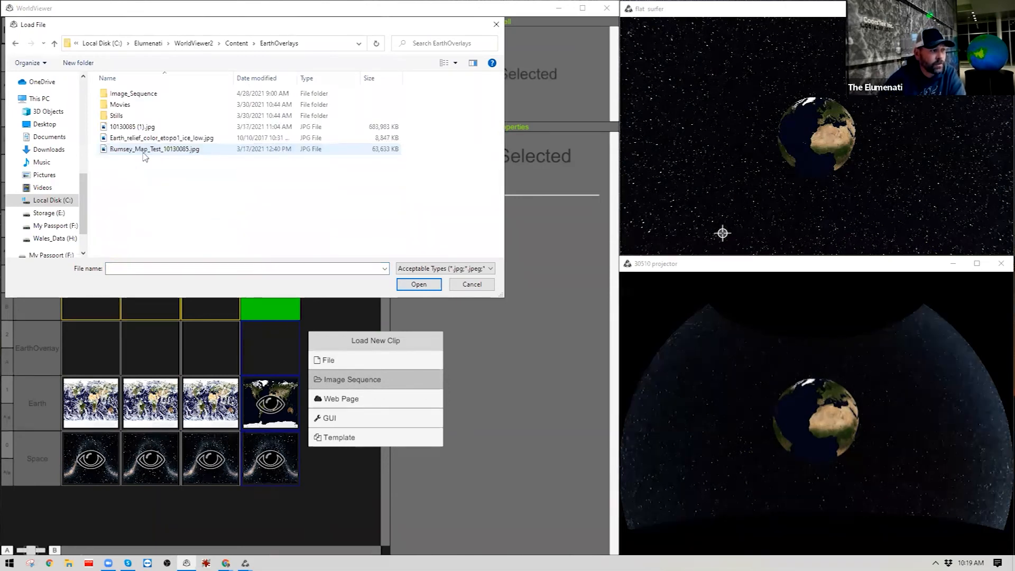
double_click(146, 96)
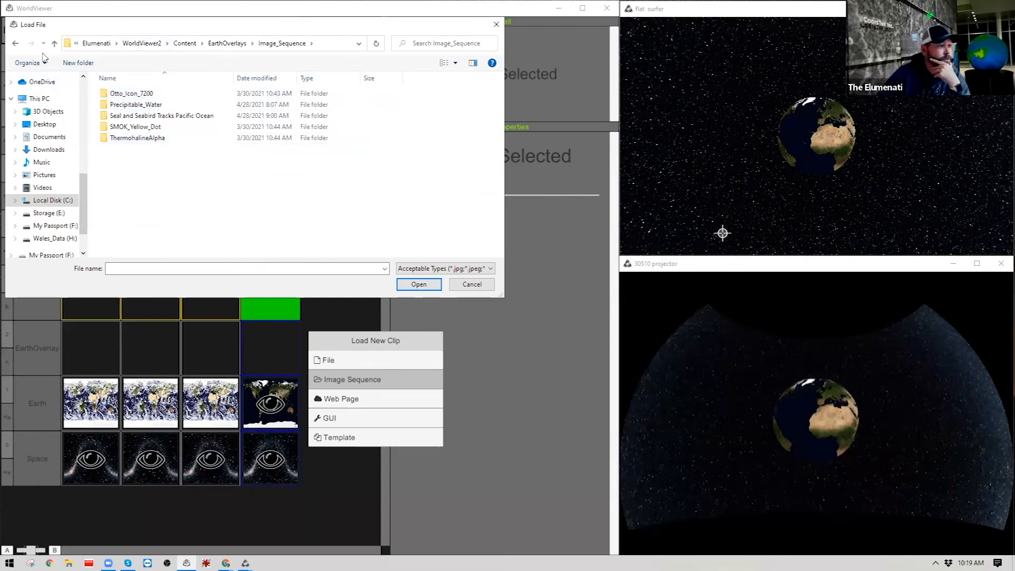
double_click(152, 116)
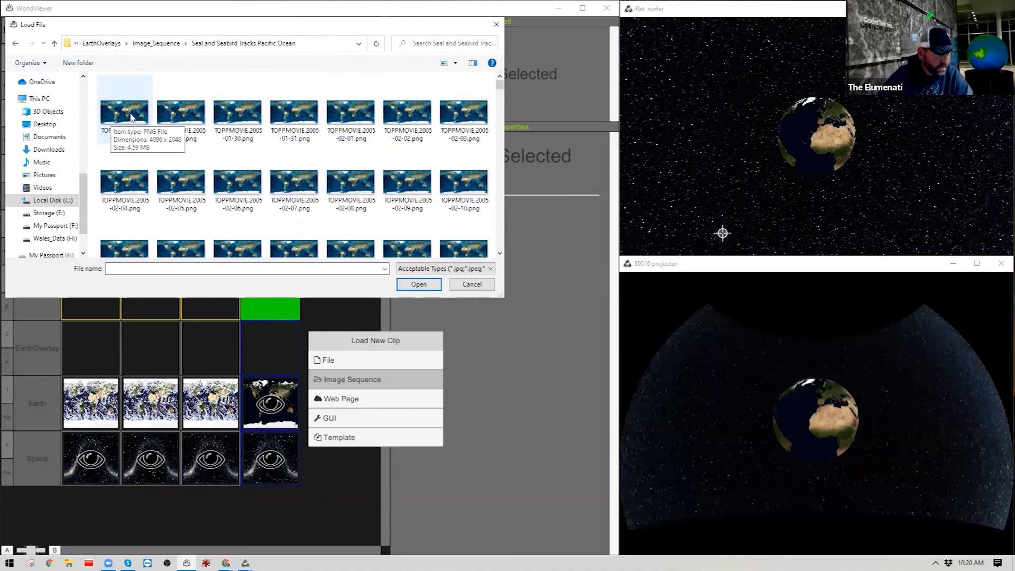
click(132, 117)
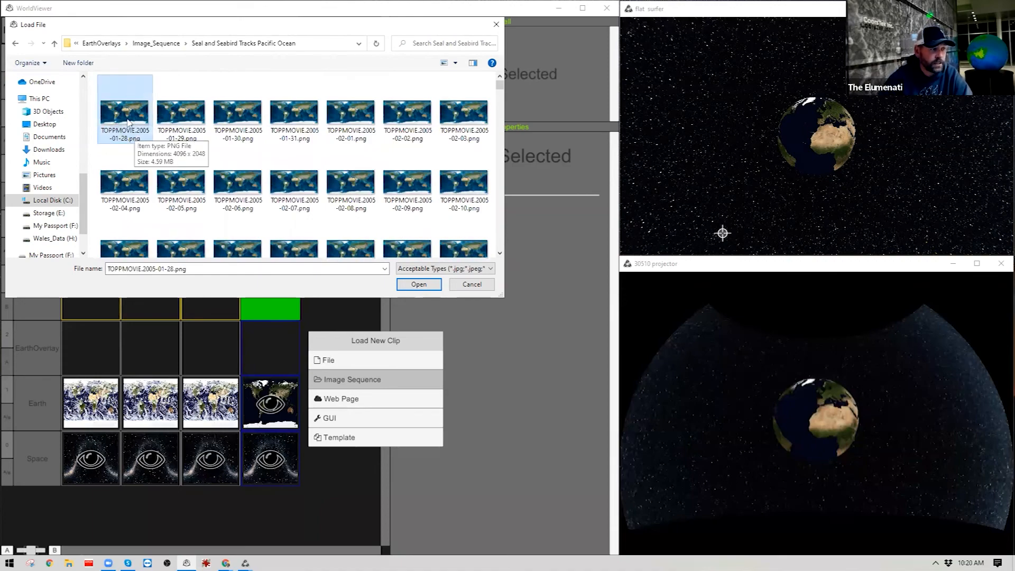
mouse_move(499, 85)
mouse_down()
mouse_move(497, 253)
mouse_move(498, 80)
mouse_up()
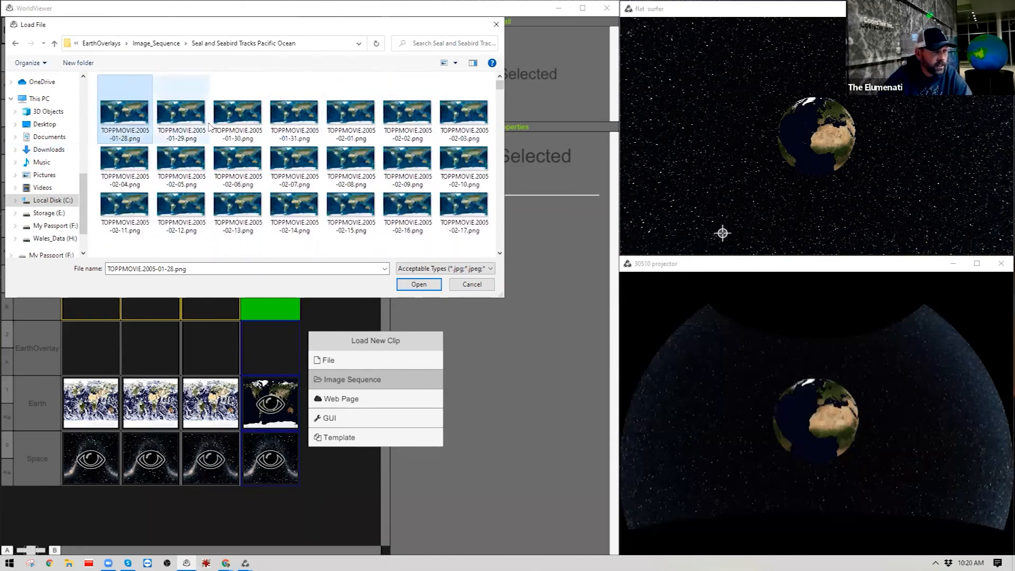
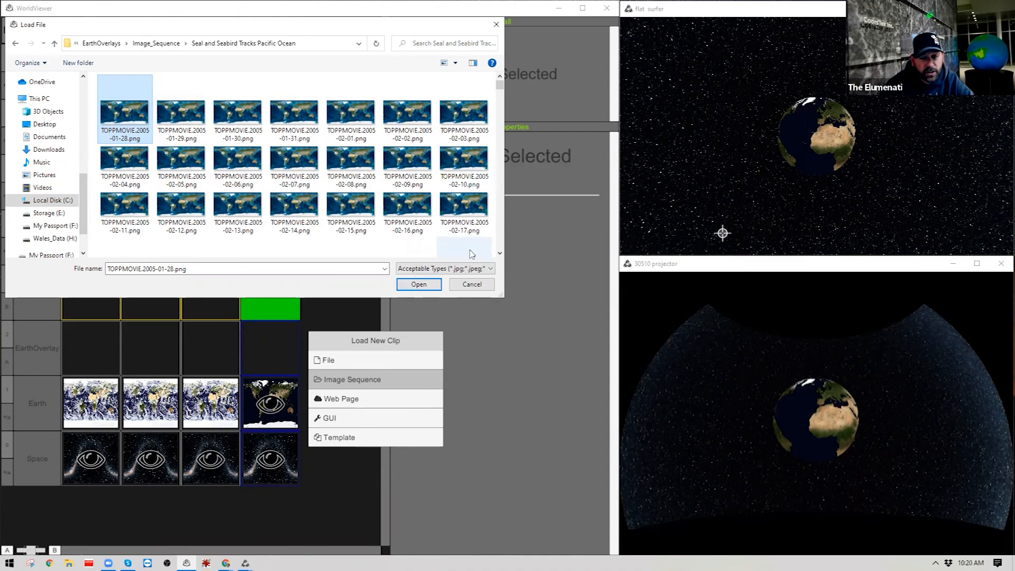
click(420, 285)
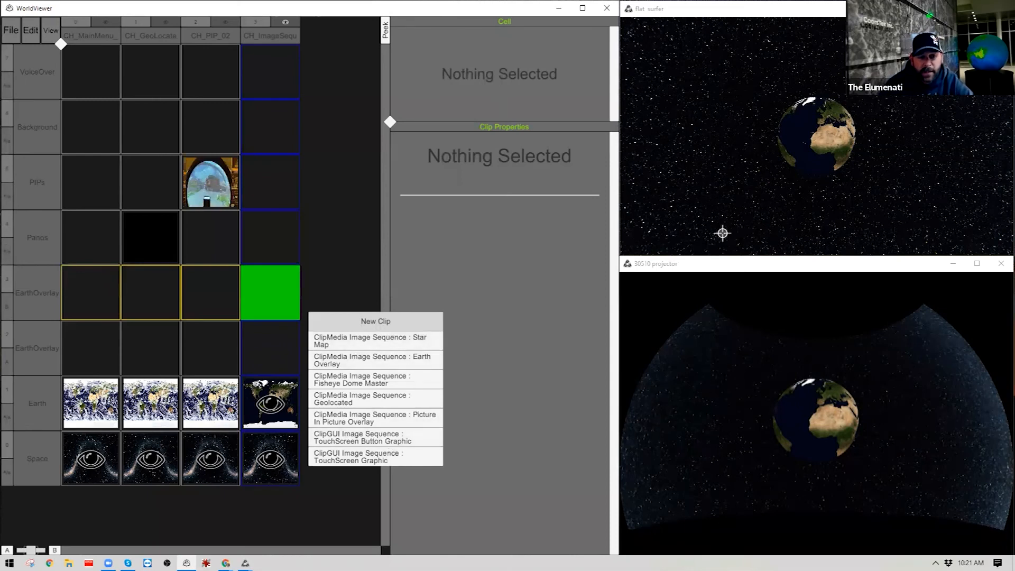
click(347, 365)
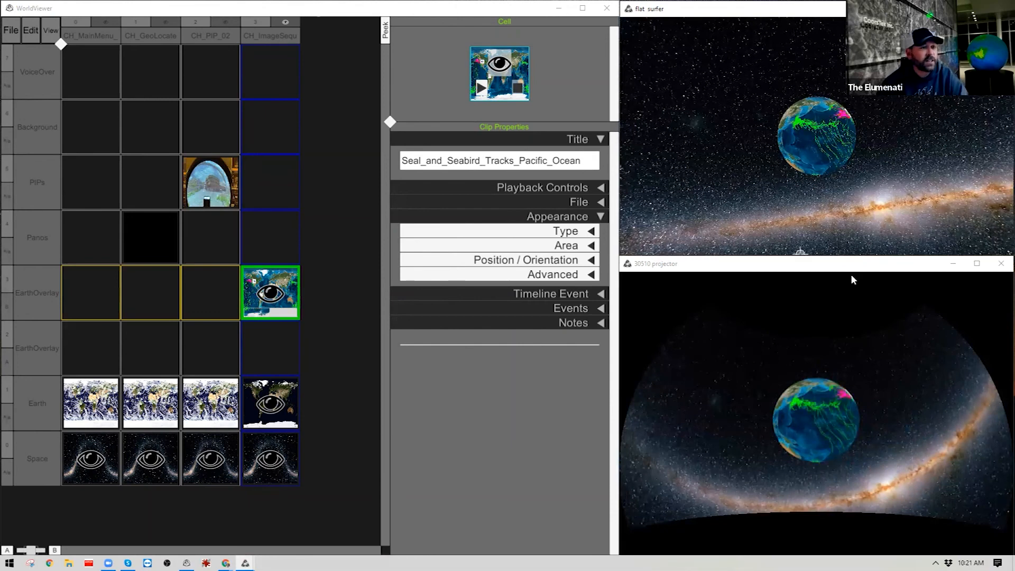
Try the pause-at-end and hide-at-end loop modes on the Seal and Seabird clip, restoring continuous looping and playback
click(553, 188)
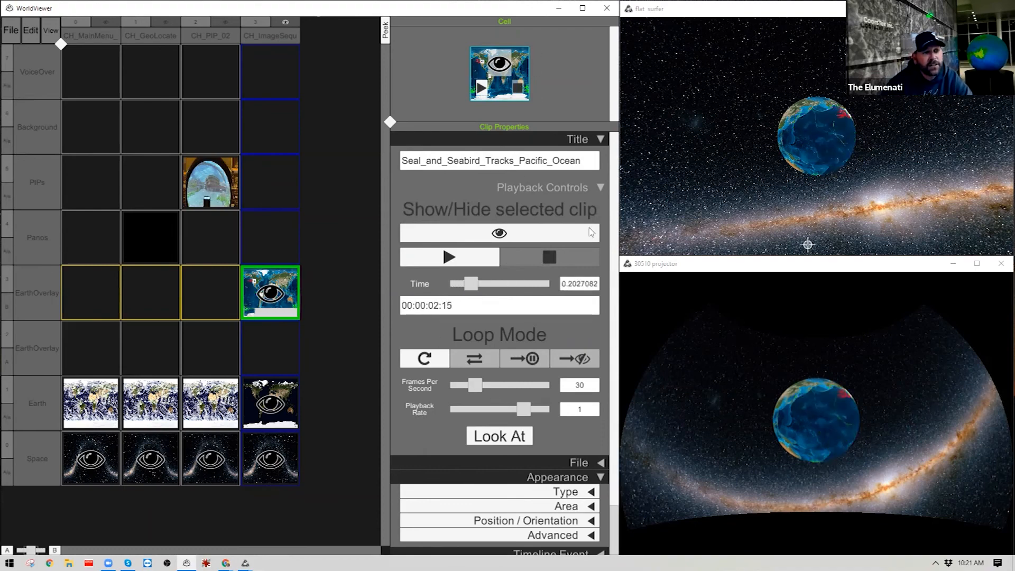
click(601, 188)
click(601, 188)
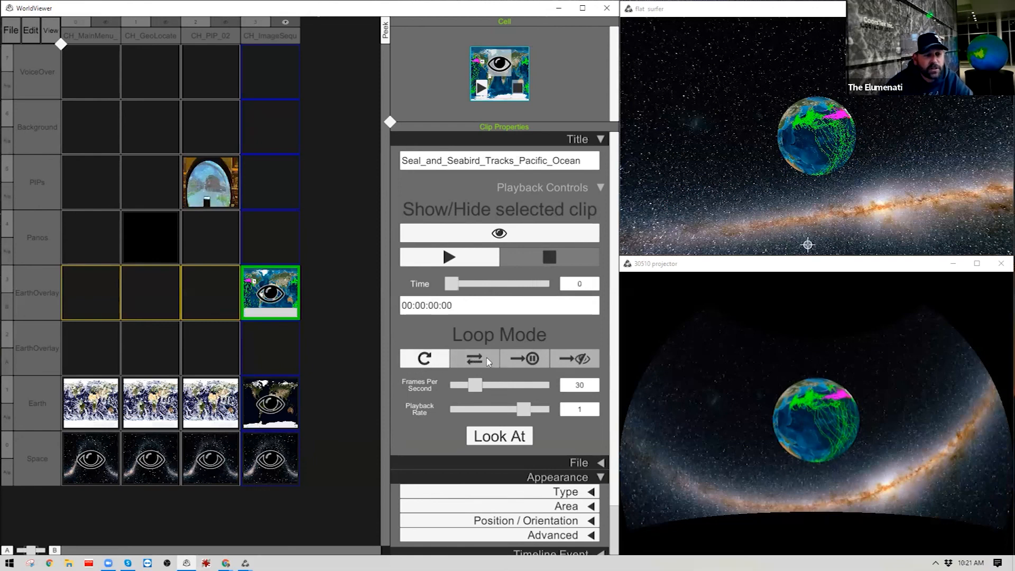
click(526, 359)
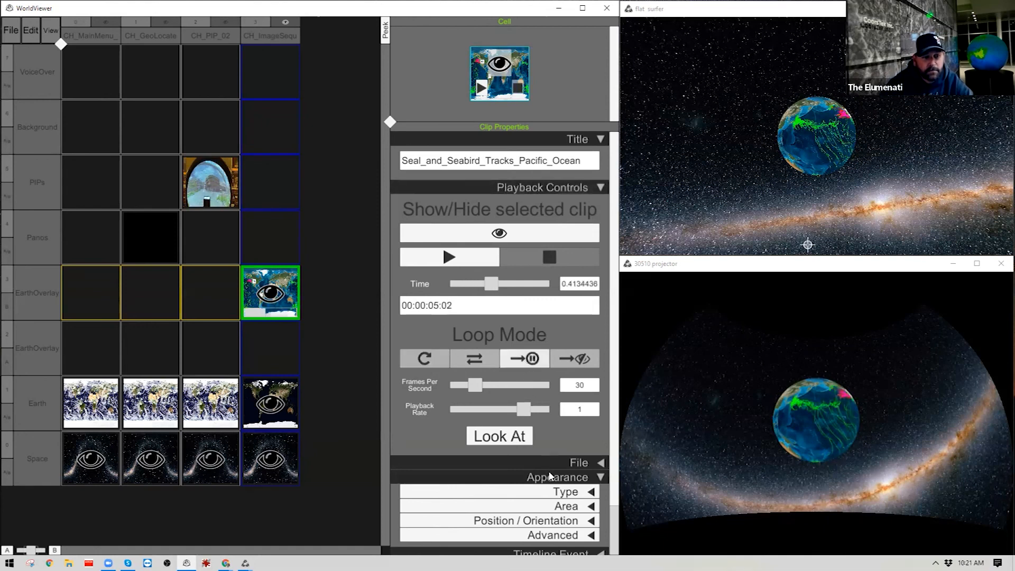
click(583, 359)
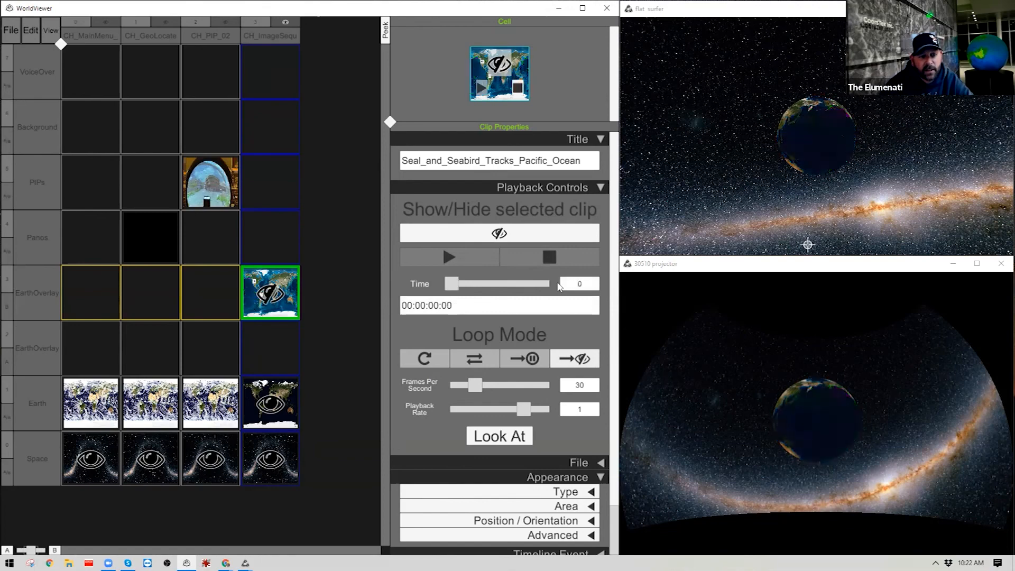
click(423, 359)
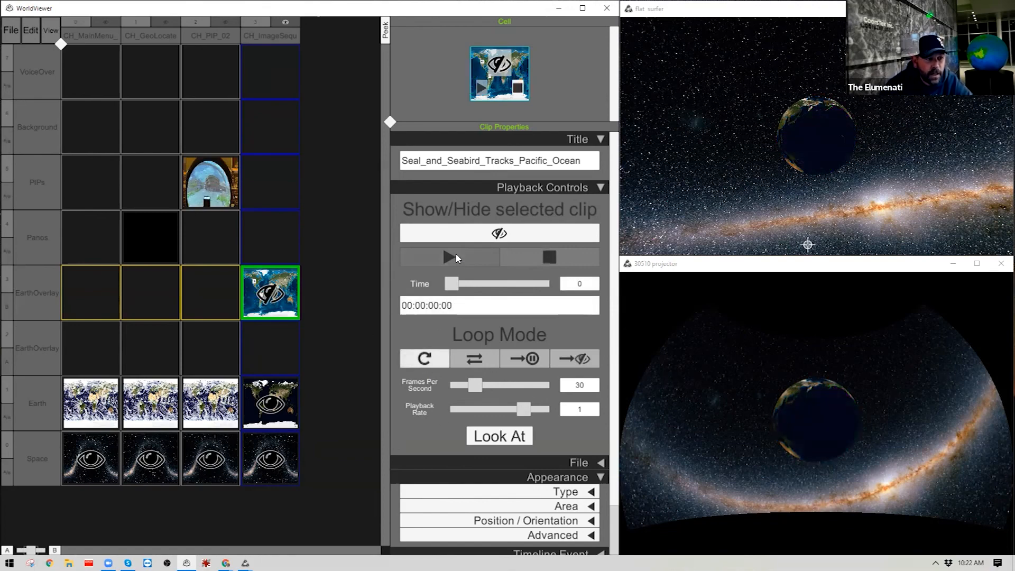
click(453, 256)
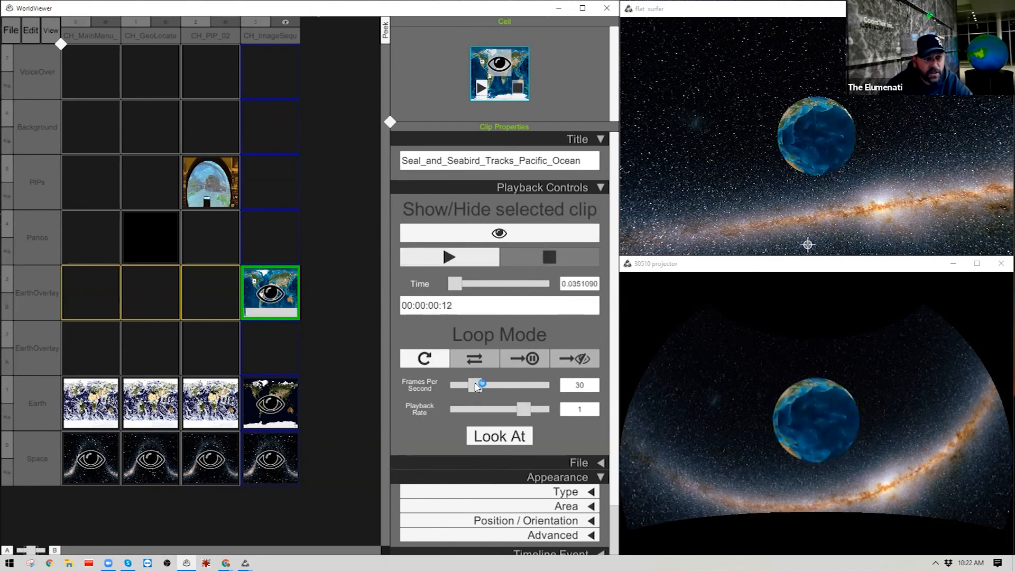
Try frame rates of about 97, 57 and 50 frames per second on the clip, returning it to 30
drag(474, 388, 528, 394)
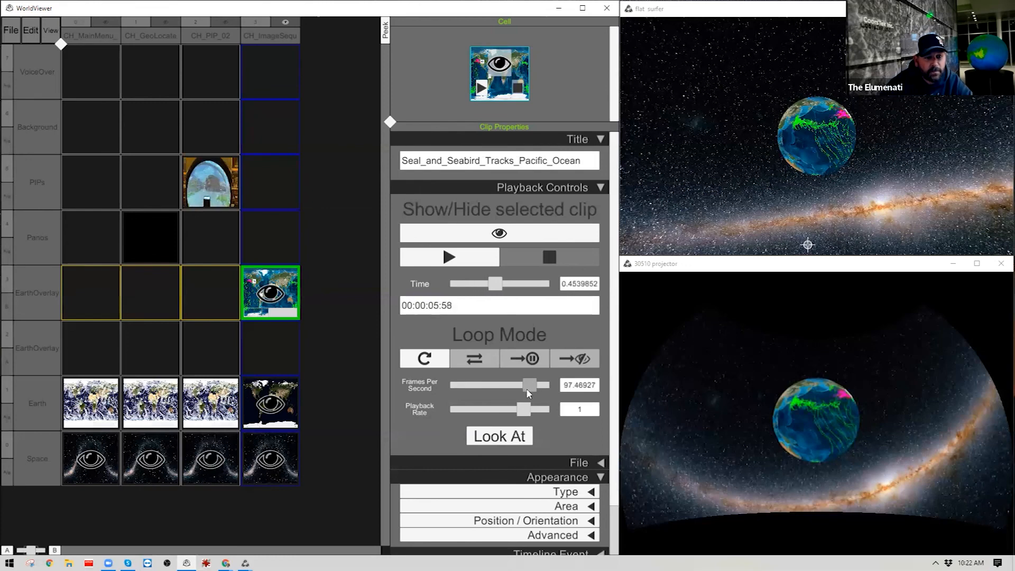
drag(532, 393, 516, 391)
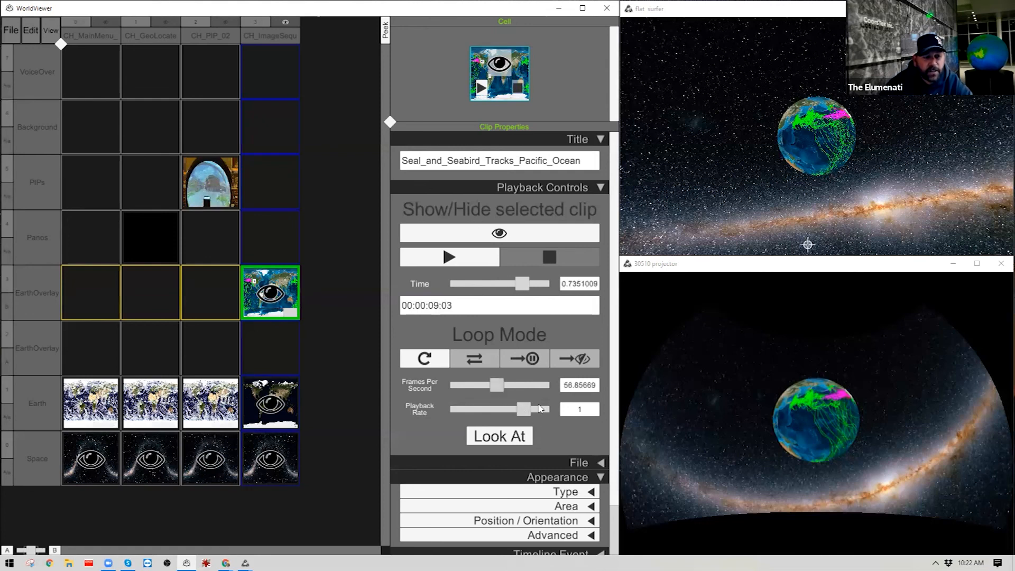
drag(501, 387, 492, 388)
click(580, 385)
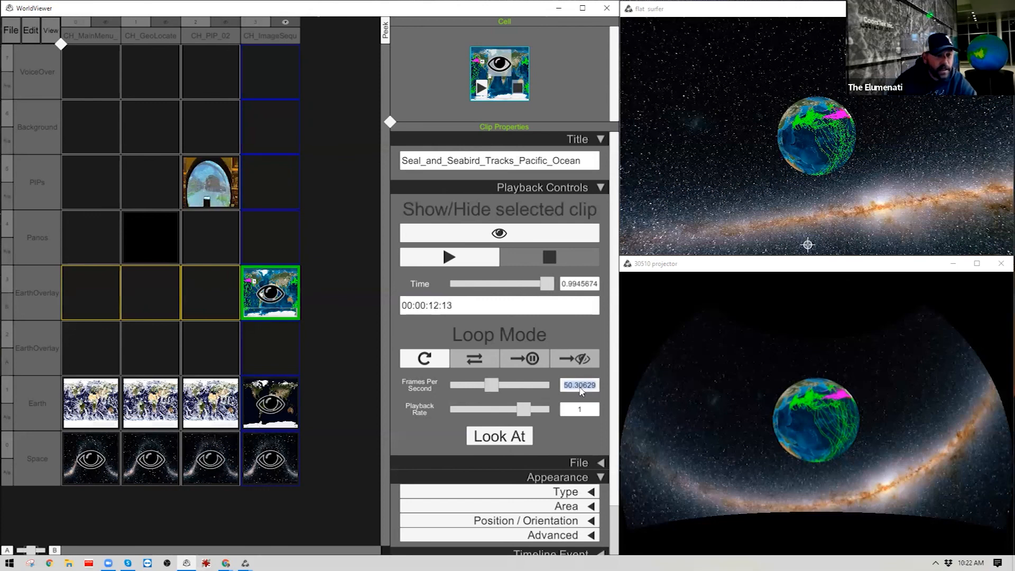
click(426, 421)
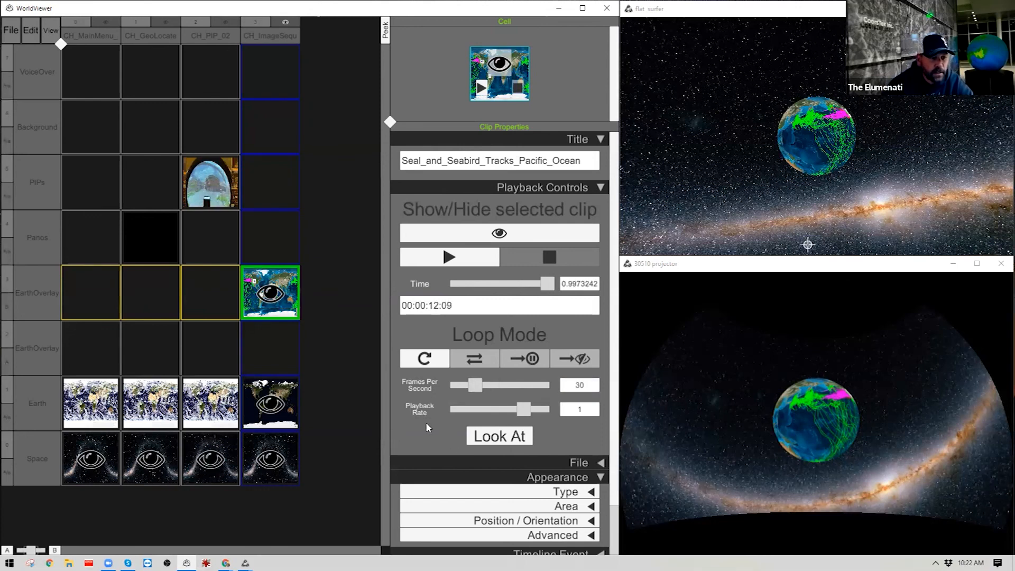
Set the Seal and Seabird clip's playback rate to 2
click(562, 408)
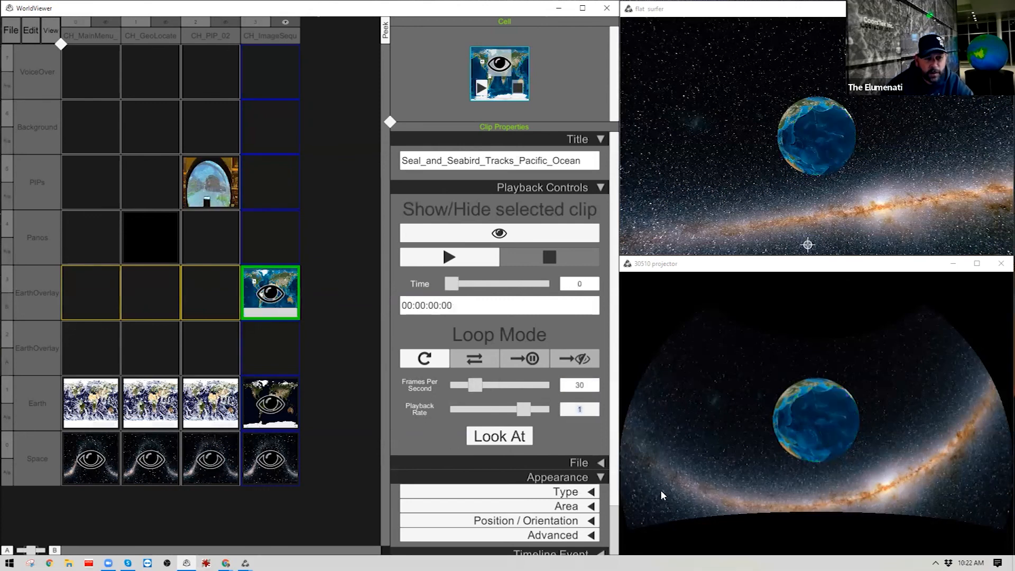
text(2)
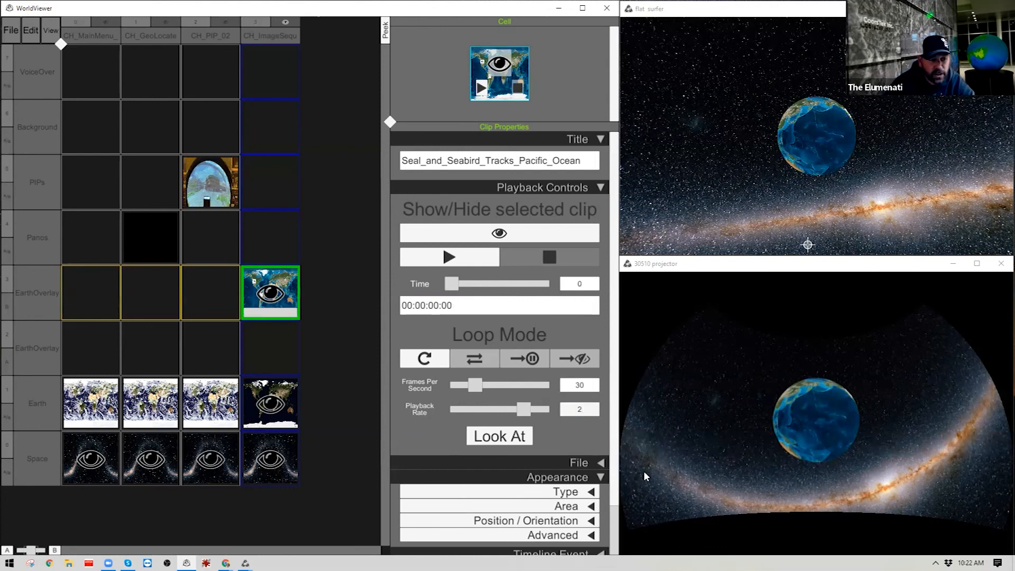
key(Return)
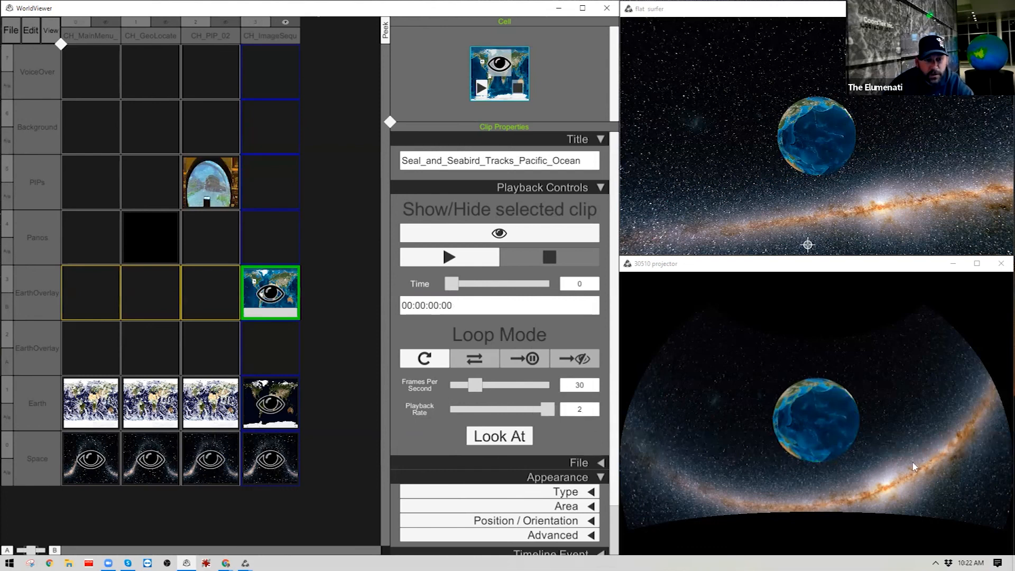
click(841, 141)
drag(861, 137, 813, 126)
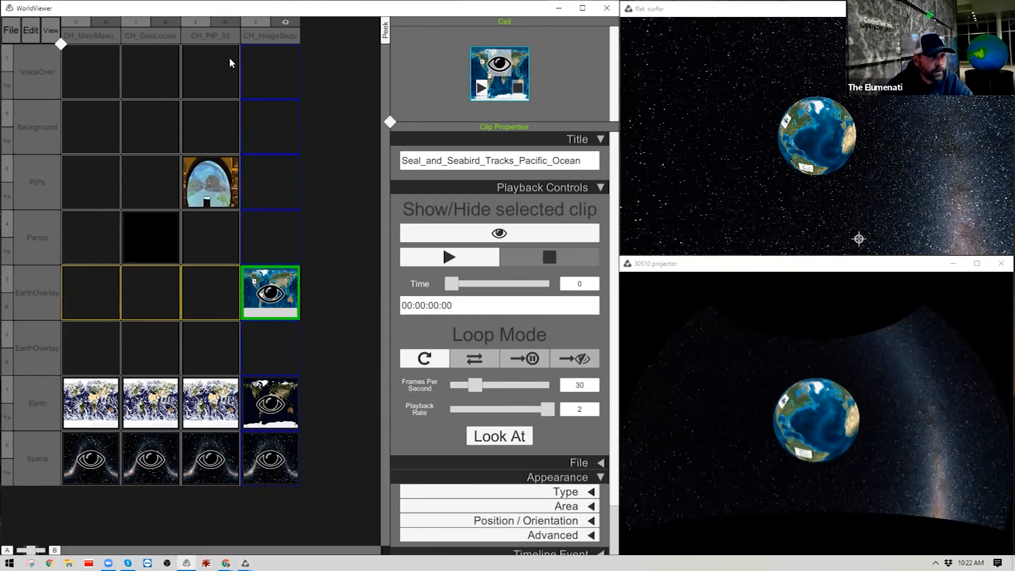
Activate the picture-in-picture, geolocated and main menu chapters in turn, ending on the main menu chapter
click(225, 22)
click(166, 22)
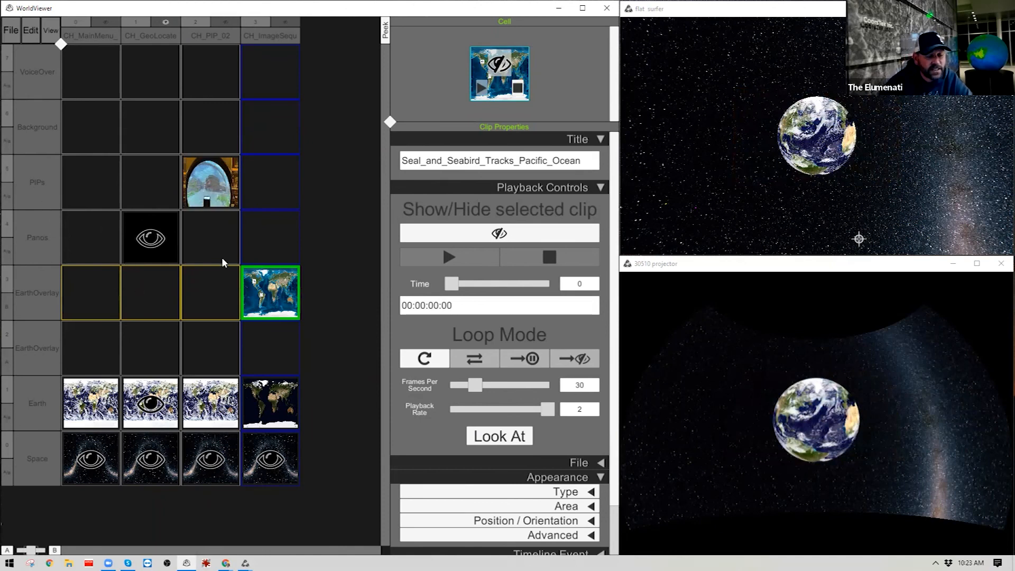
click(110, 24)
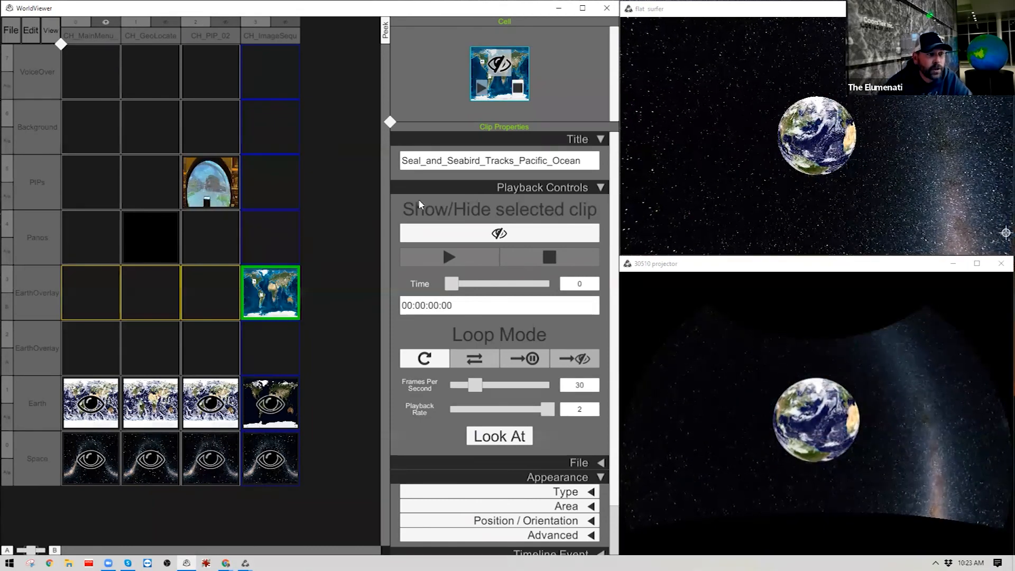
Show the Seal and Seabird overlay clip on the globe while the main menu chapter is active, and hide it again
click(499, 65)
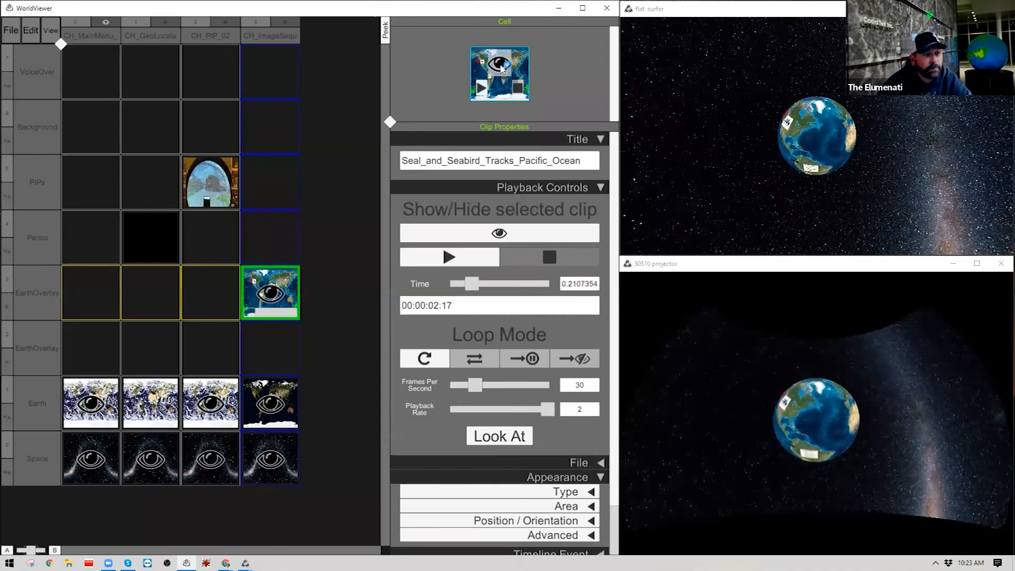
click(491, 233)
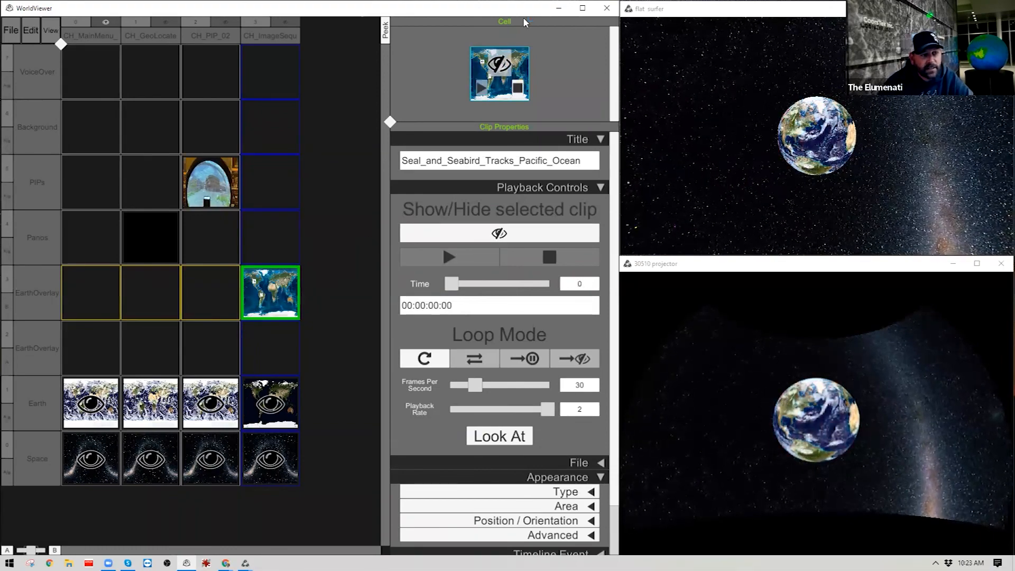